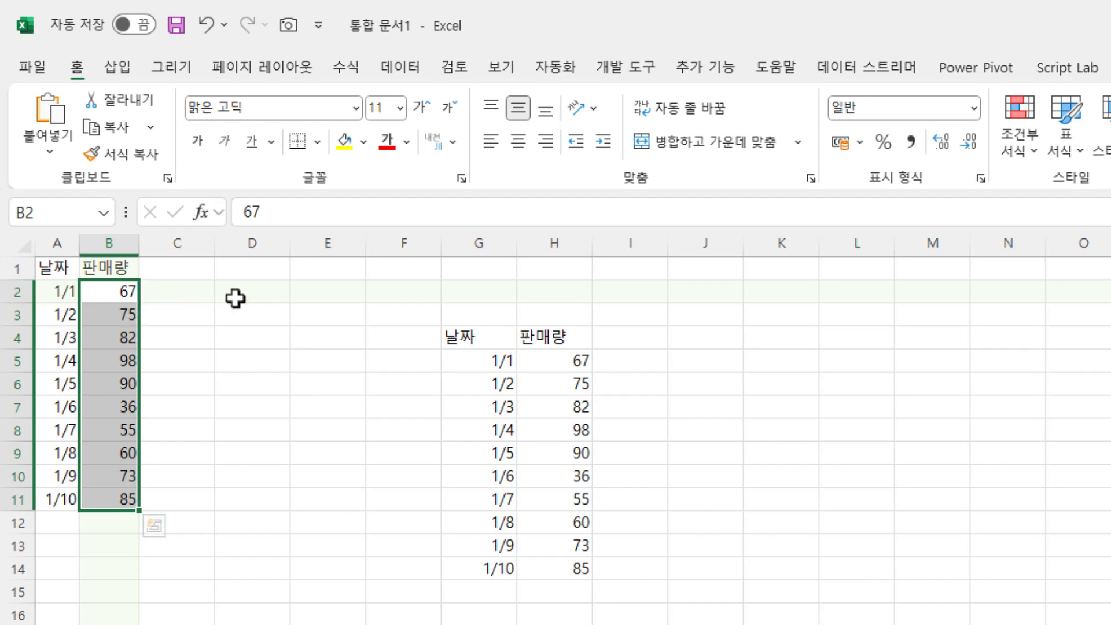
- Calculate the average of the sales quantities in D2 with =AVERAGE(B2:B11) and check the entered formula
click(260, 297)
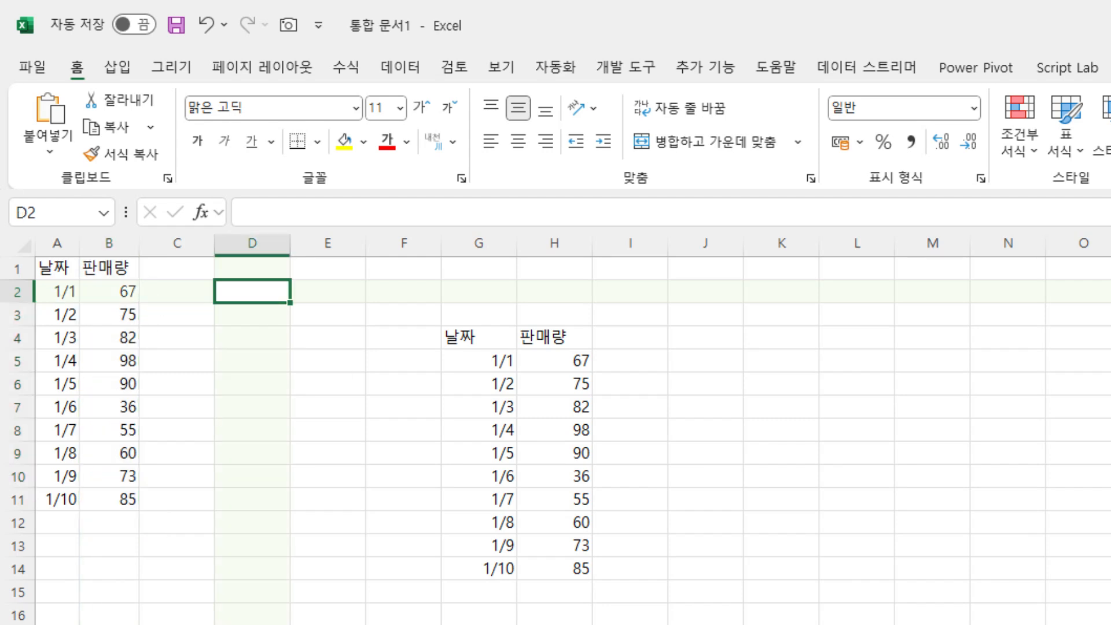
text(=av)
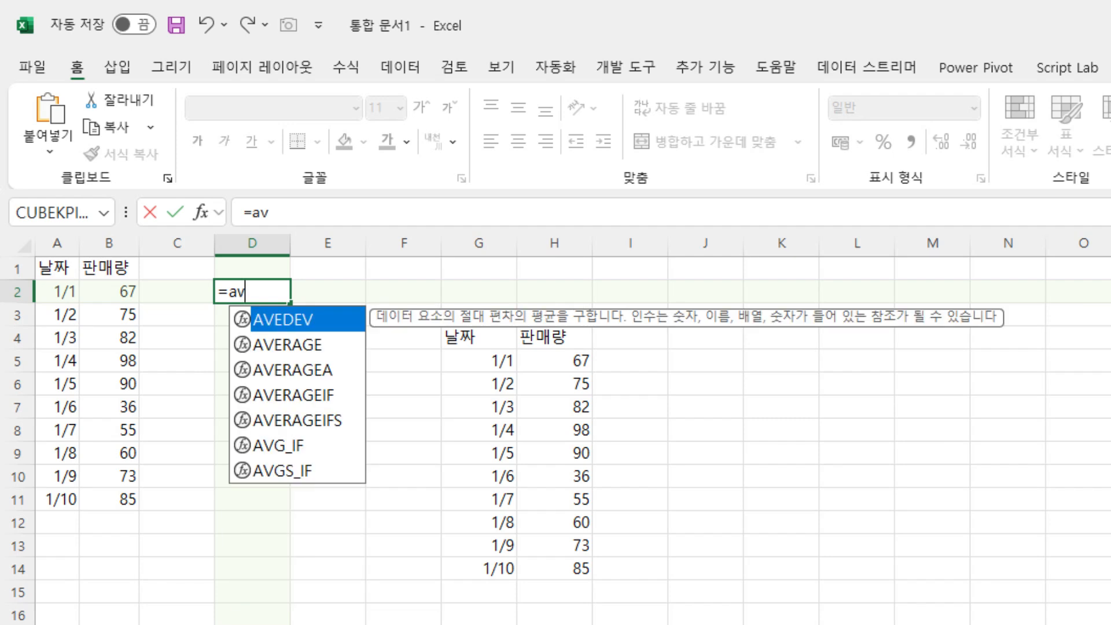
key(Down)
key(Tab)
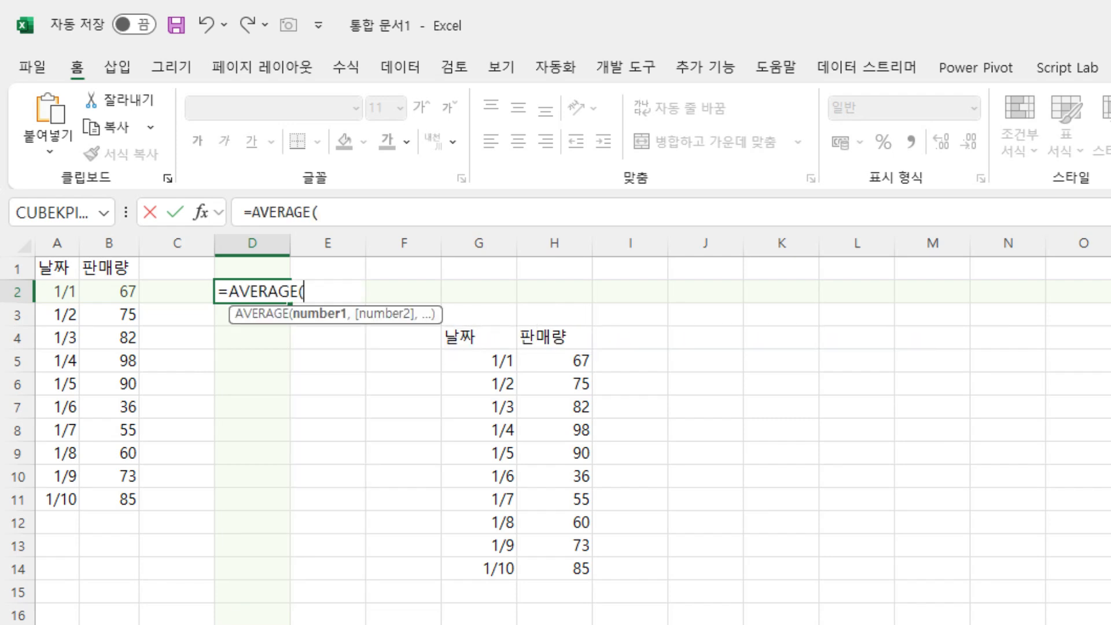
drag(122, 293, 123, 498)
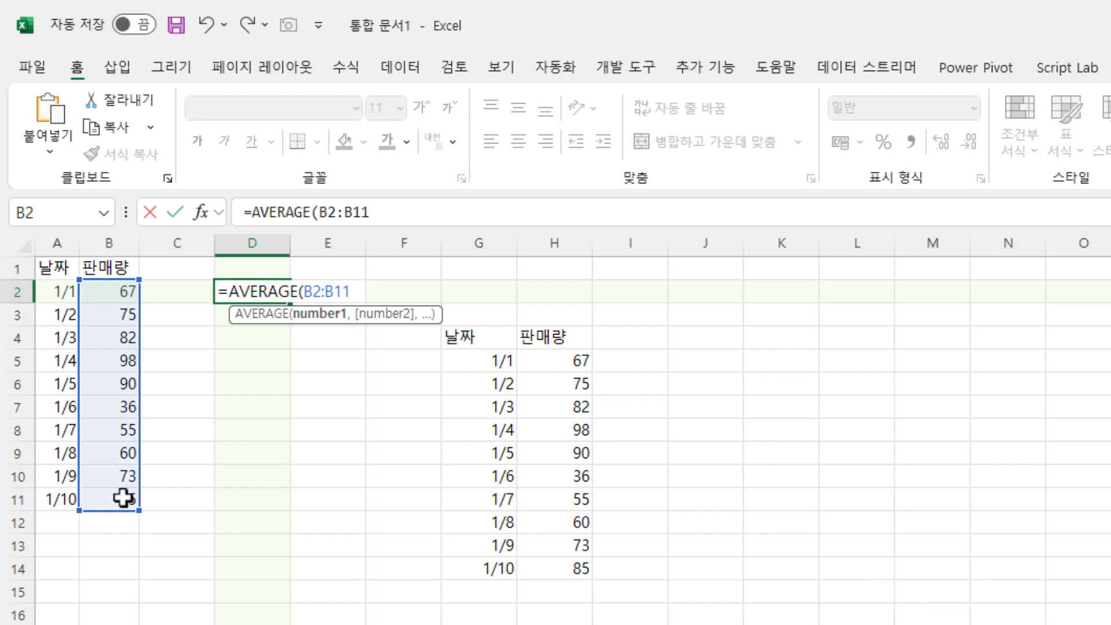
key(Return)
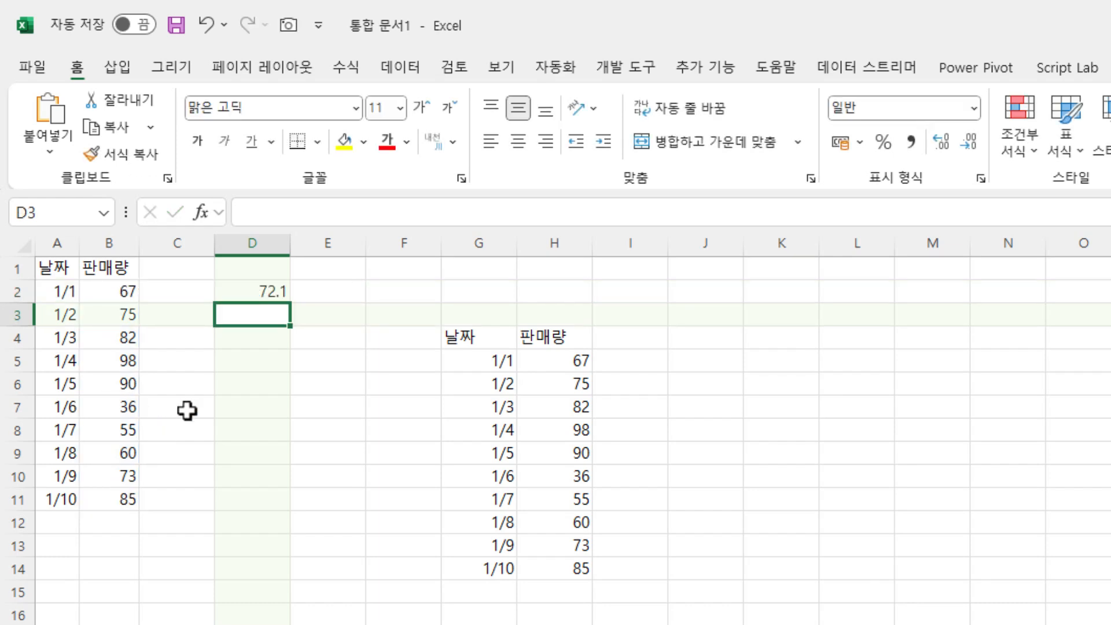
click(236, 292)
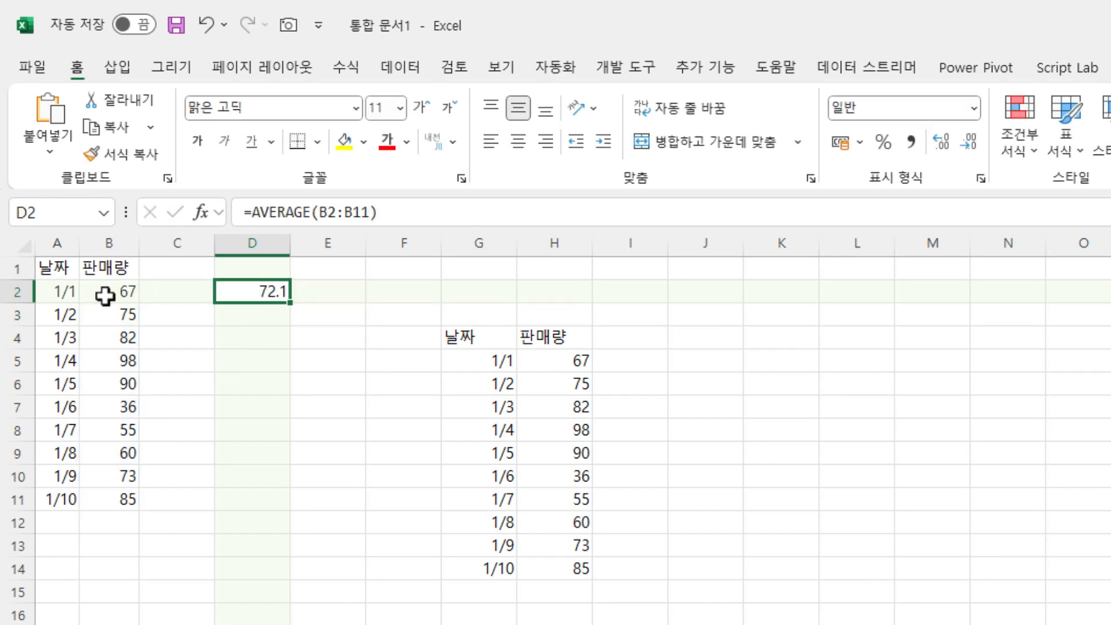
- Add a new data row in A12:B12 with the date 1/11 and a sales quantity of 100
click(55, 521)
text(1/11)
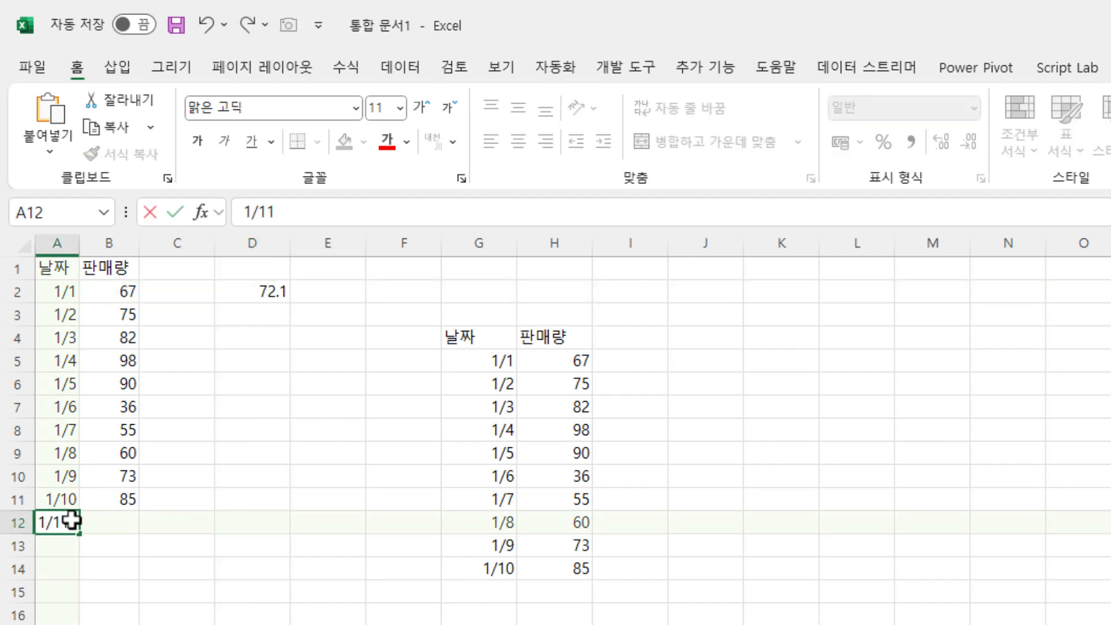
key(Tab)
text(1)
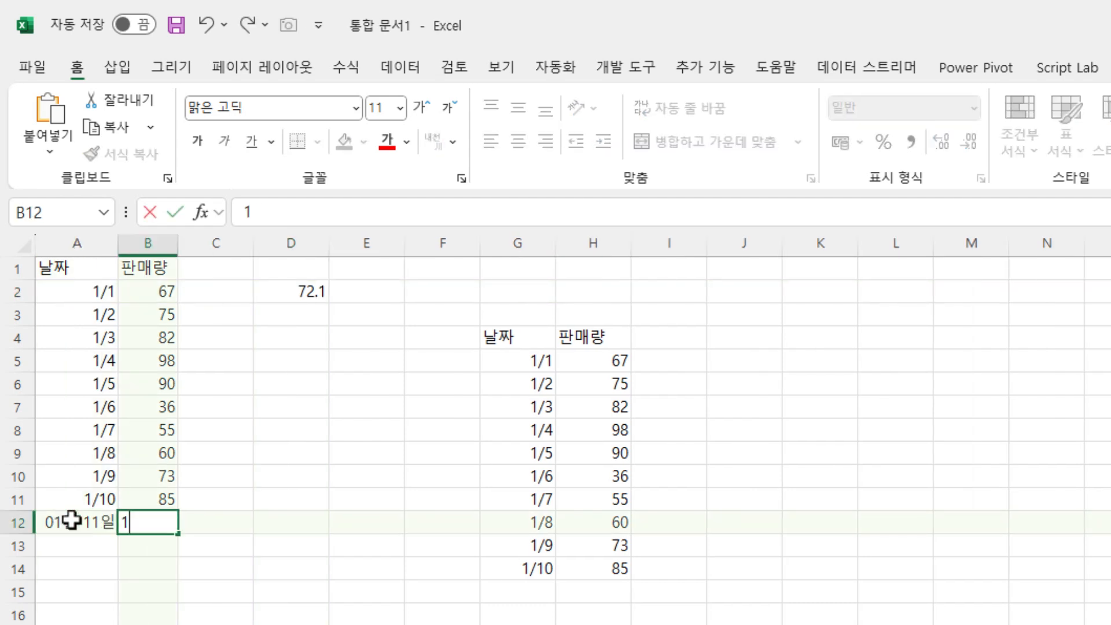
text(00)
key(Return)
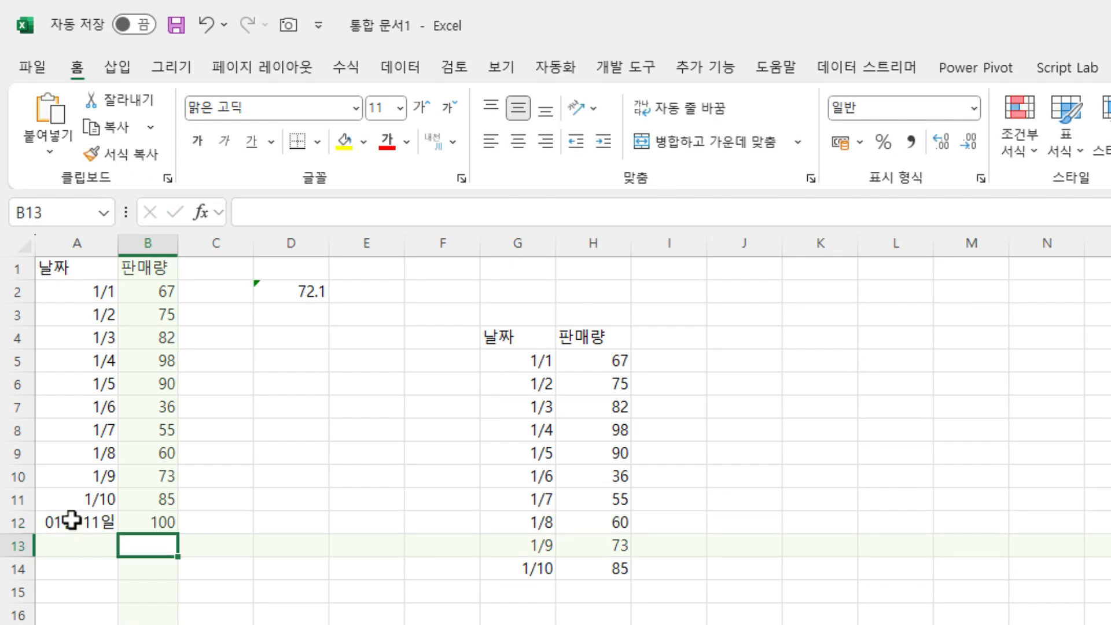
- Fill the date from A11 down into A12 so it uses the same month/day format
click(86, 502)
drag(118, 512, 118, 533)
click(123, 414)
click(43, 304)
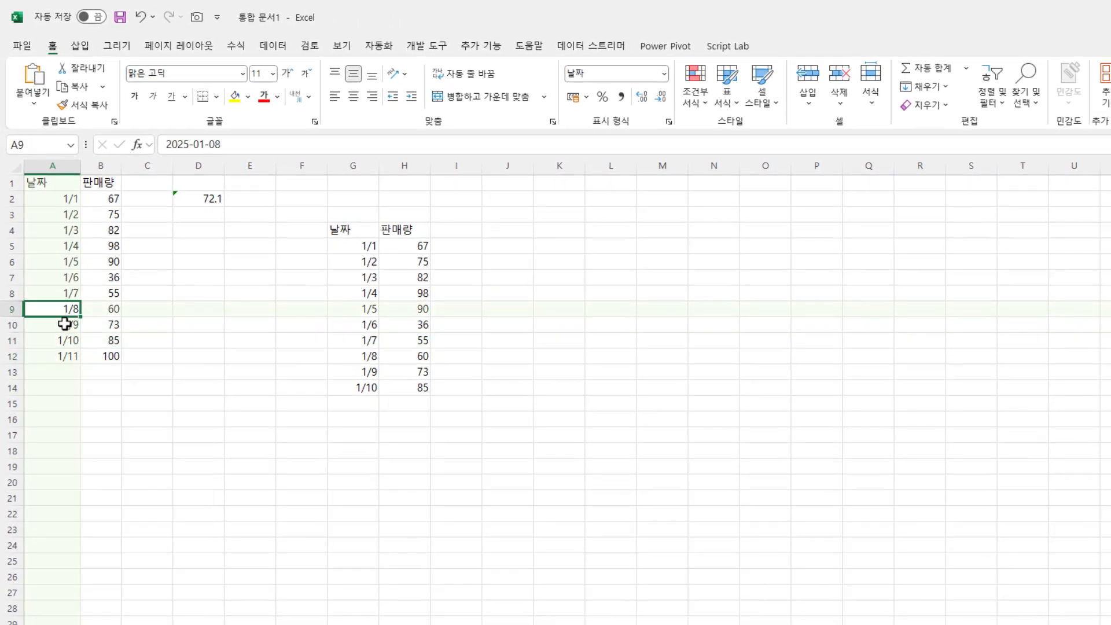
- Extend the range of the AVERAGE formula in D2 to B2:B29
double_click(203, 198)
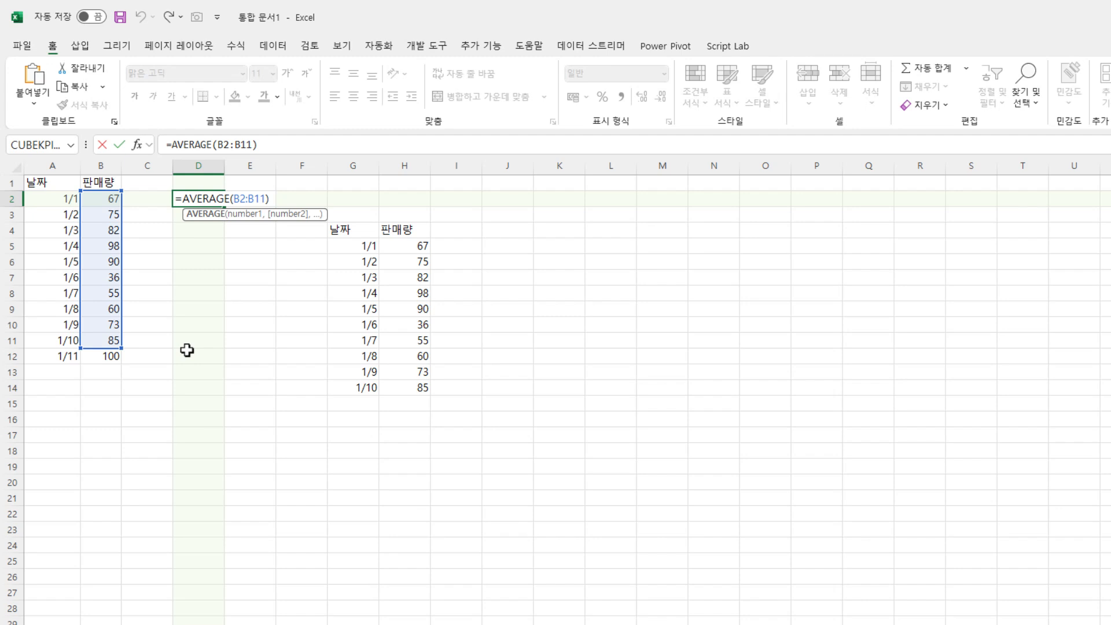
drag(120, 345, 108, 623)
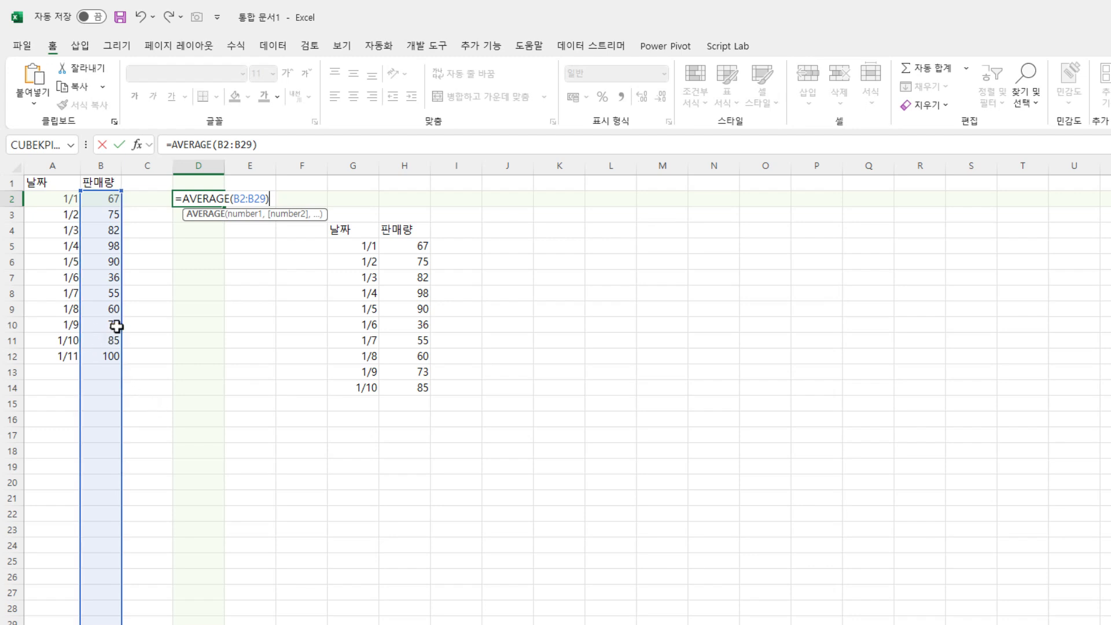
key(Return)
- Add a new data row in A13:B13 with the date 1/12 and a sales quantity of 111
click(65, 373)
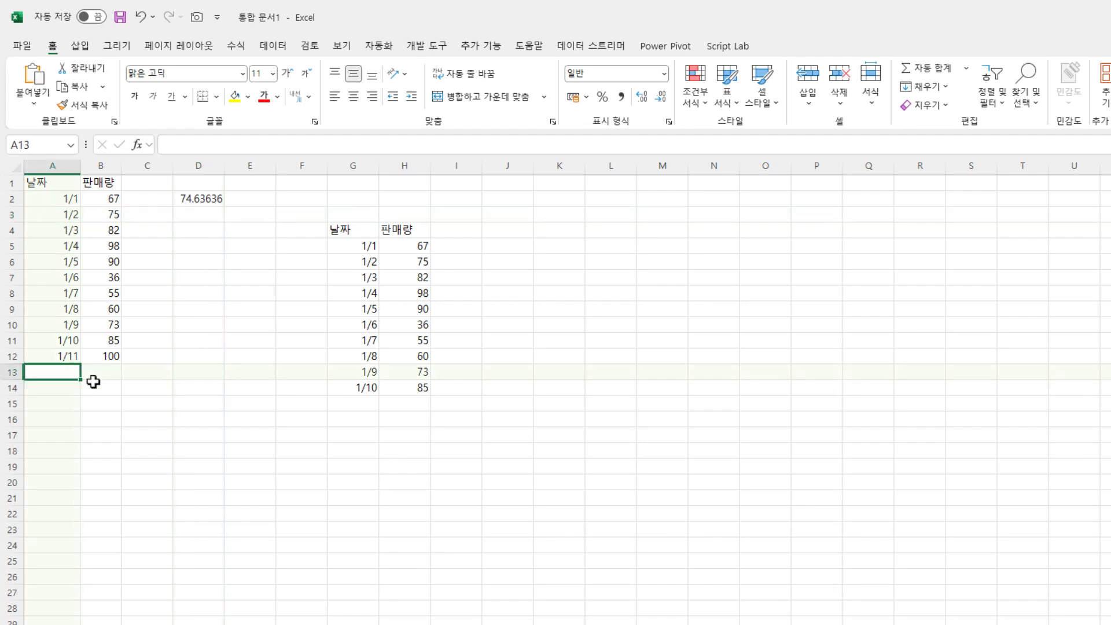
text(1/)
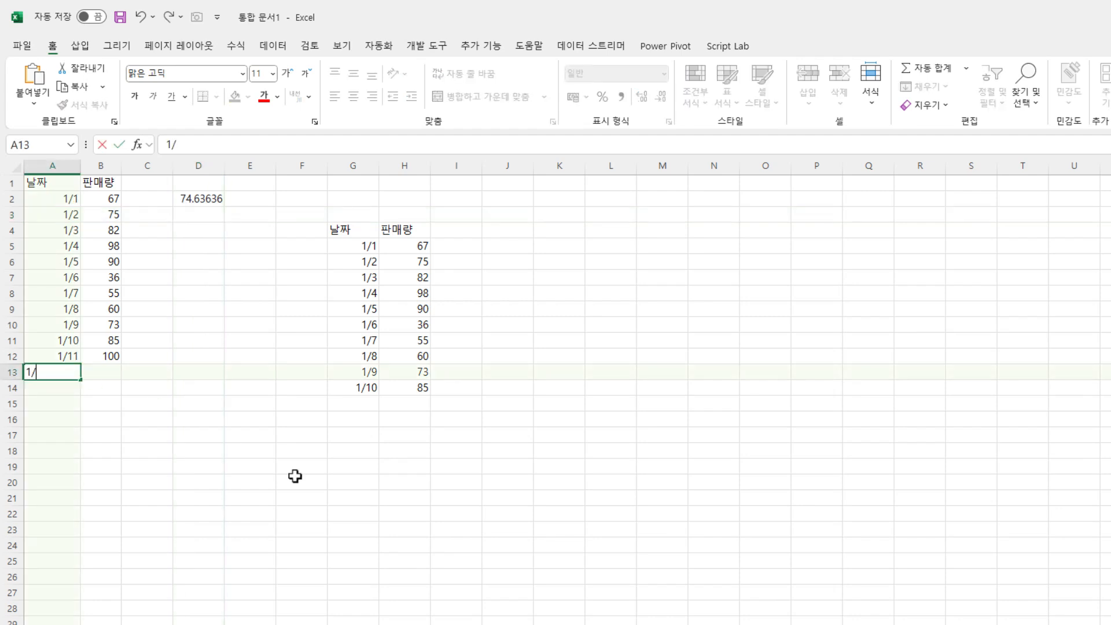
text(12)
key(Right)
text(111)
key(Return)
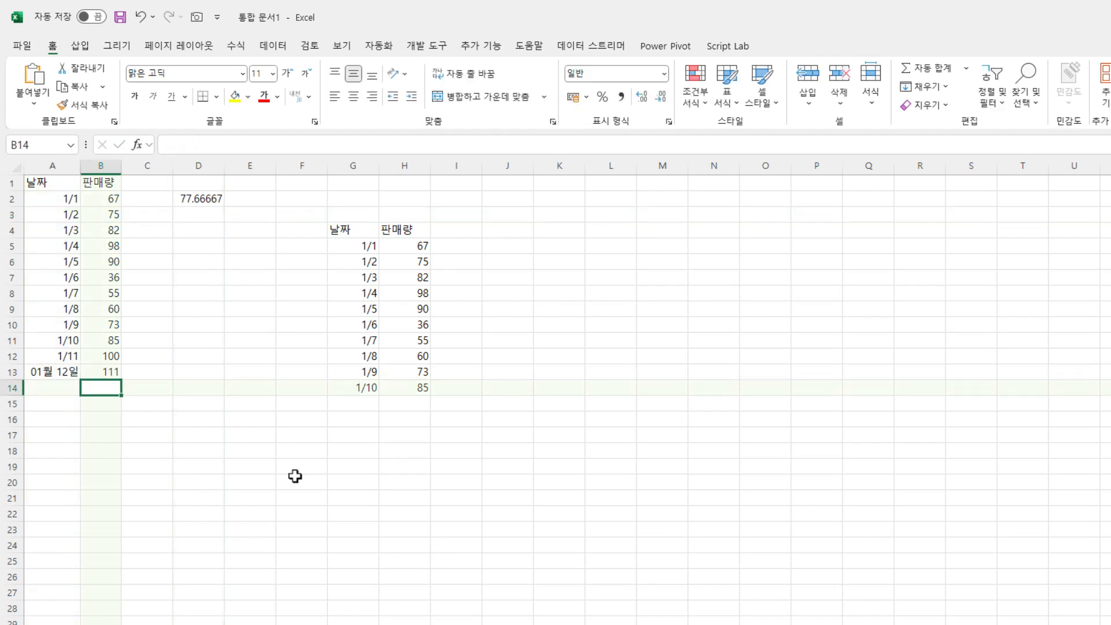
- Review the AVERAGE formula in D2 and extend the month/day date format in column A down to A25
double_click(197, 198)
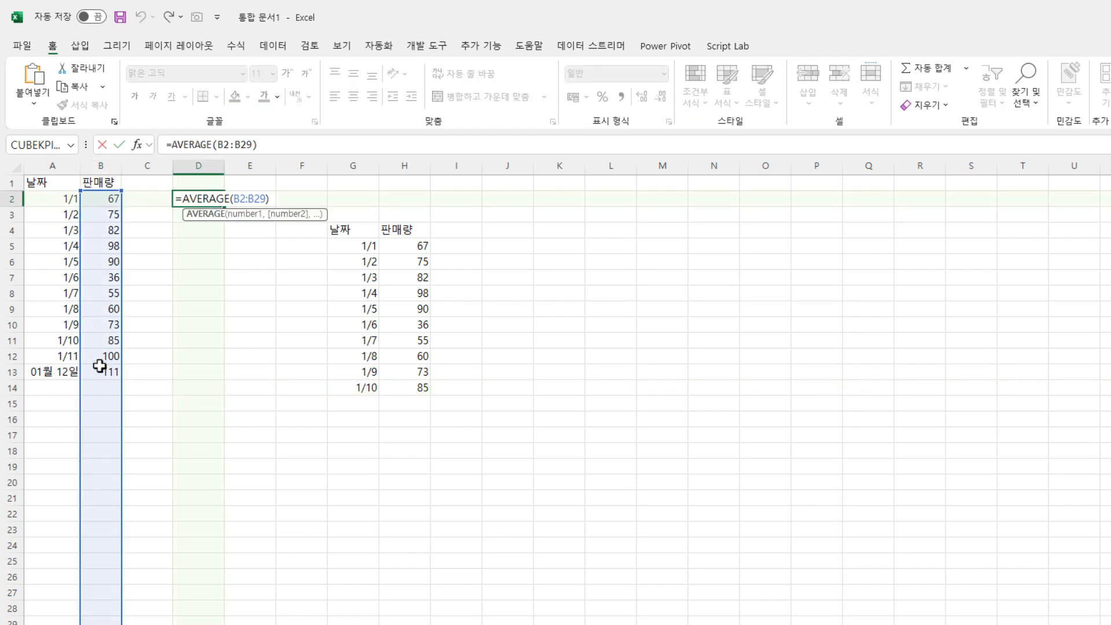
drag(51, 198, 63, 355)
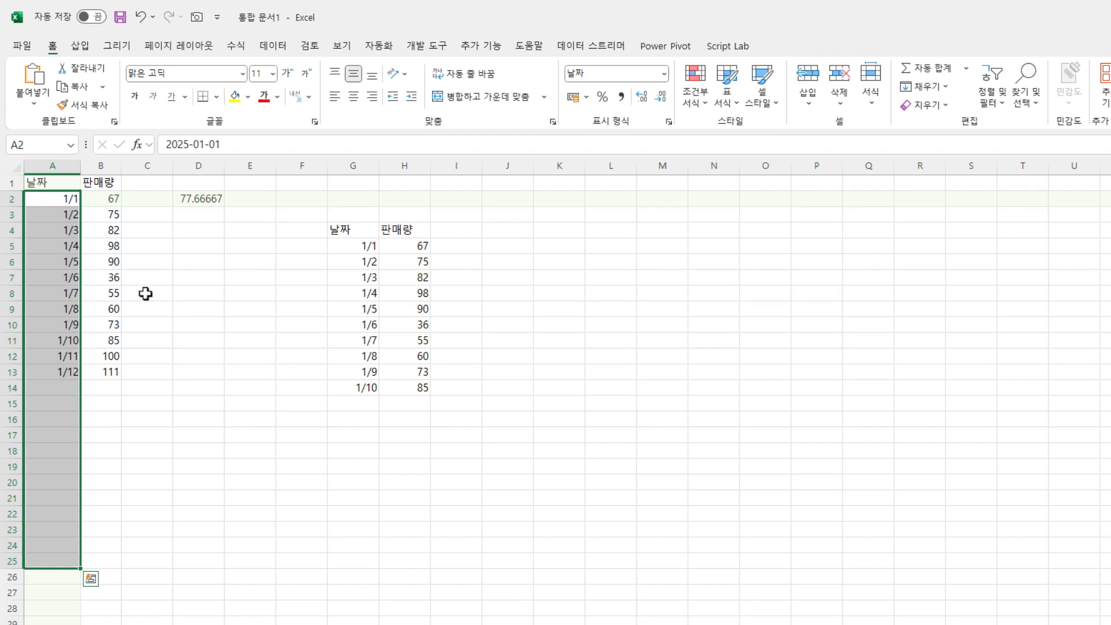
click(115, 365)
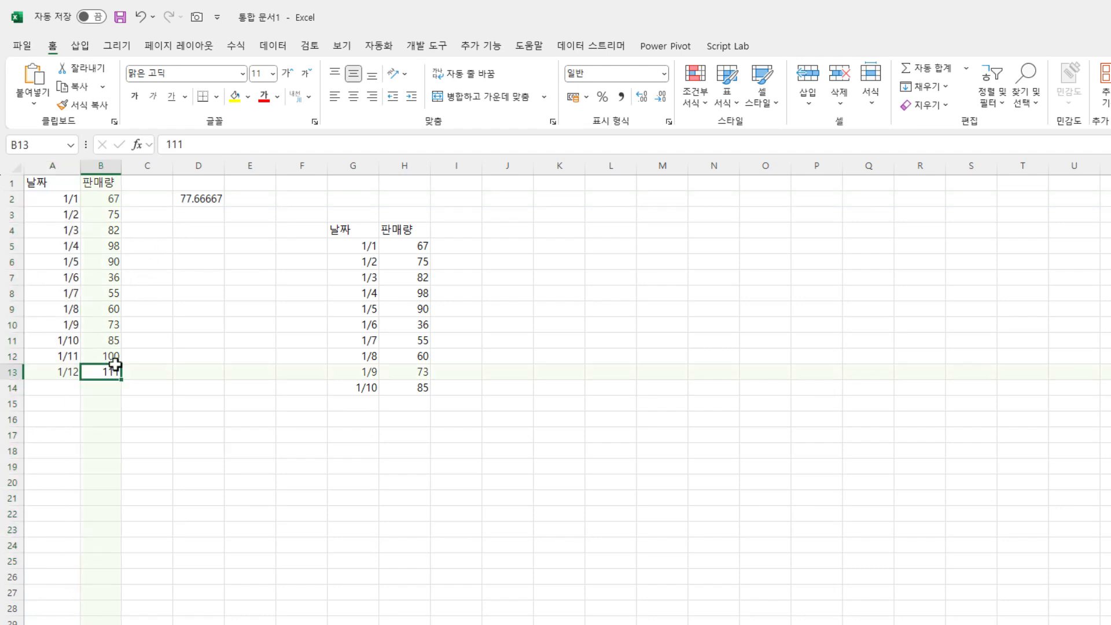
click(207, 199)
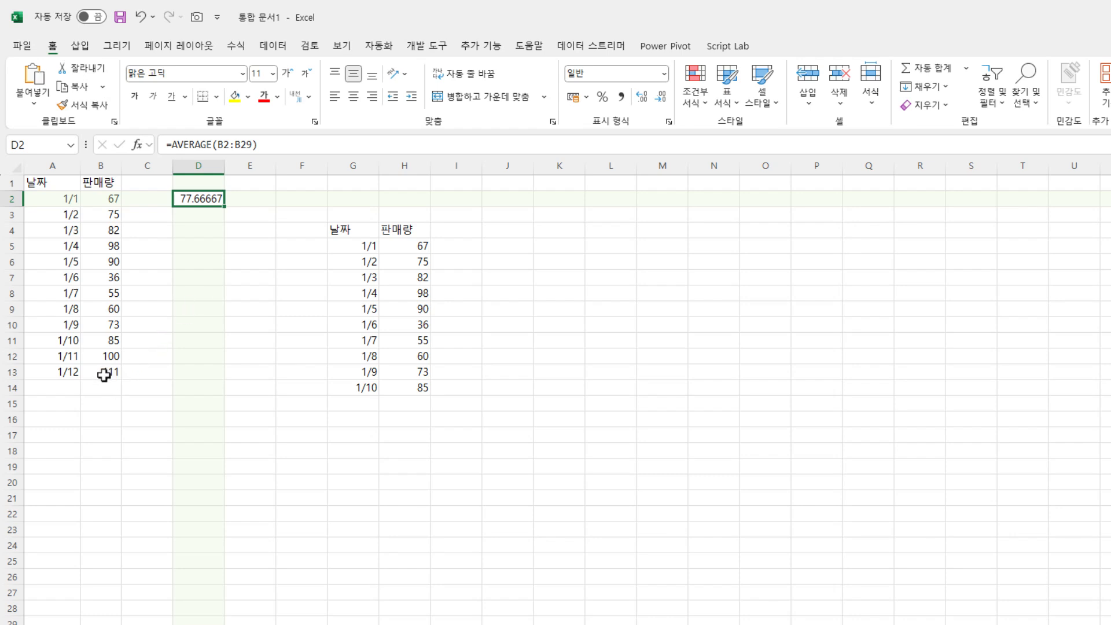
drag(51, 206, 75, 373)
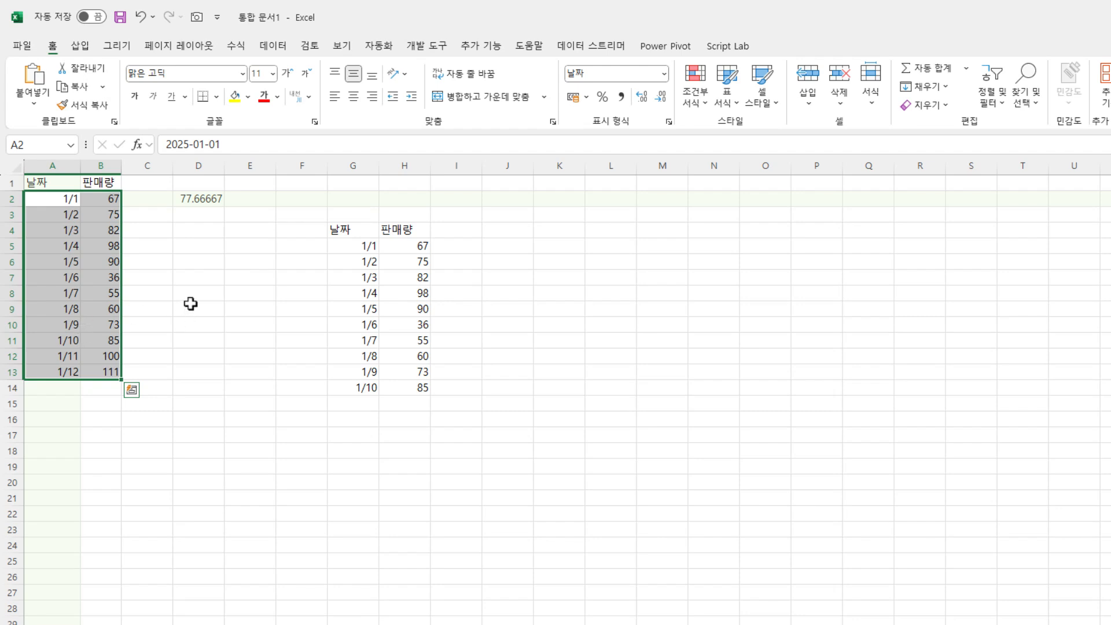
- Enter =TAKE(A1:B13,-3) in D5 to return the last three rows of the date and sales data
click(194, 248)
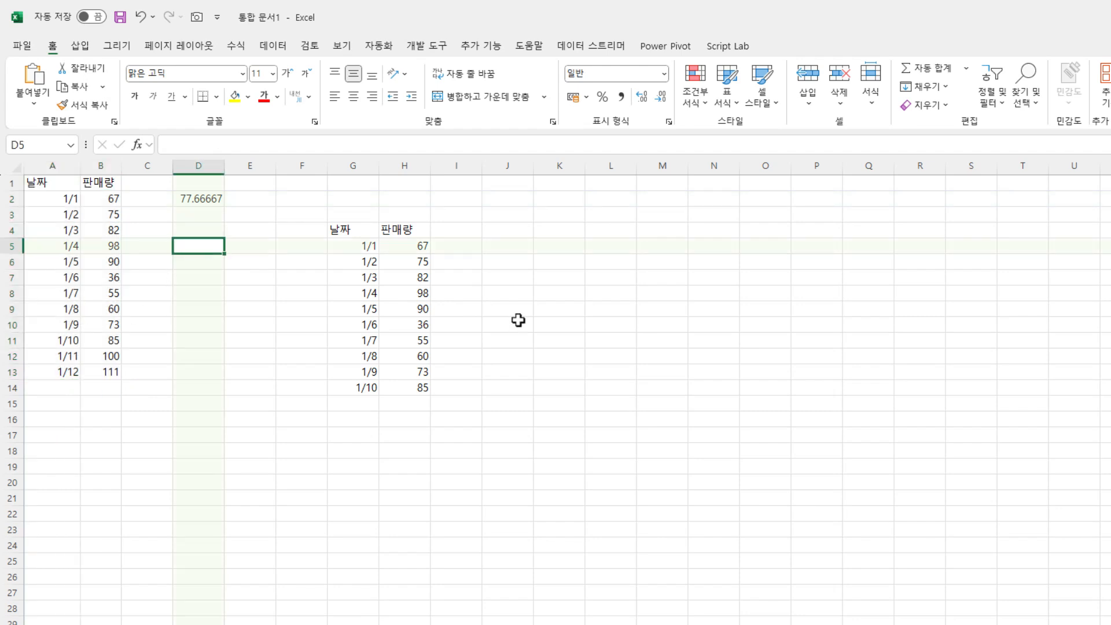
text(\t)
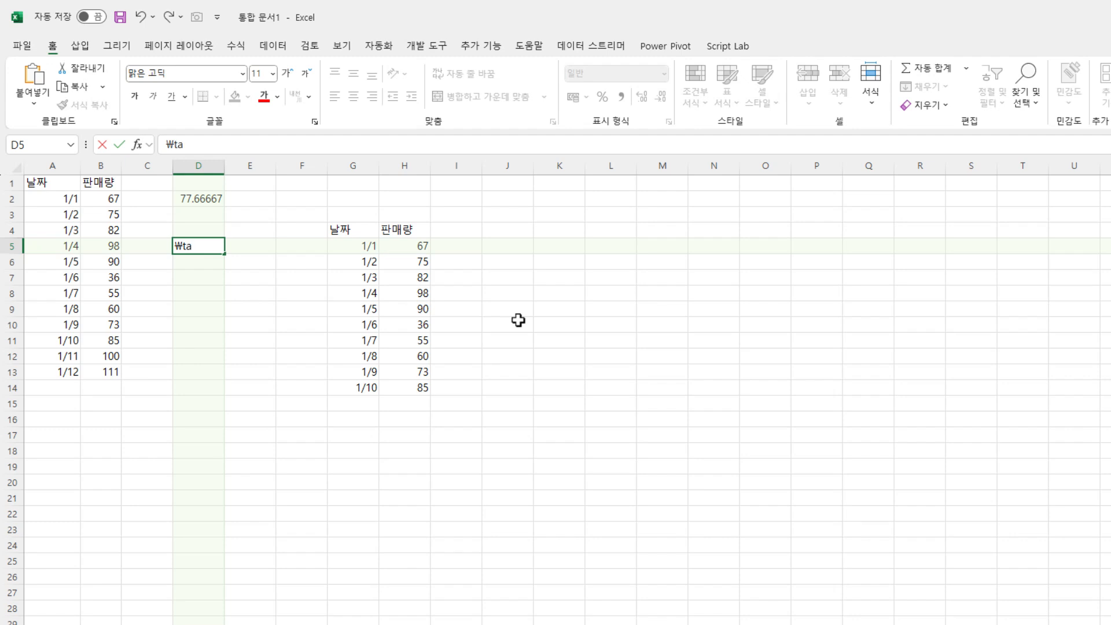
key(Escape)
text(=t)
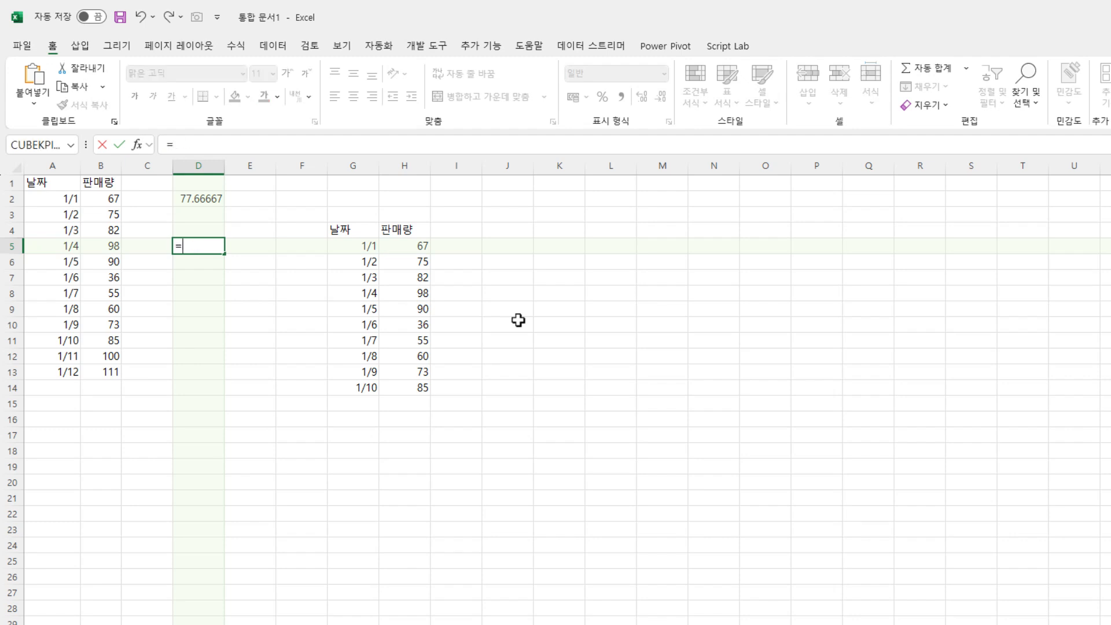
text(ake()
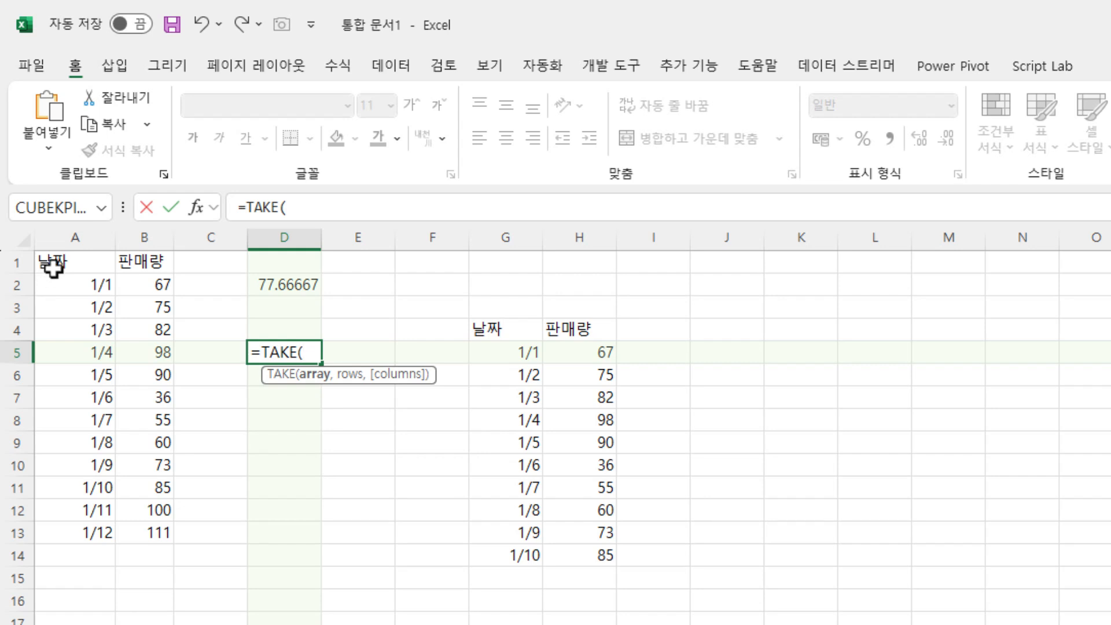
drag(51, 261, 137, 532)
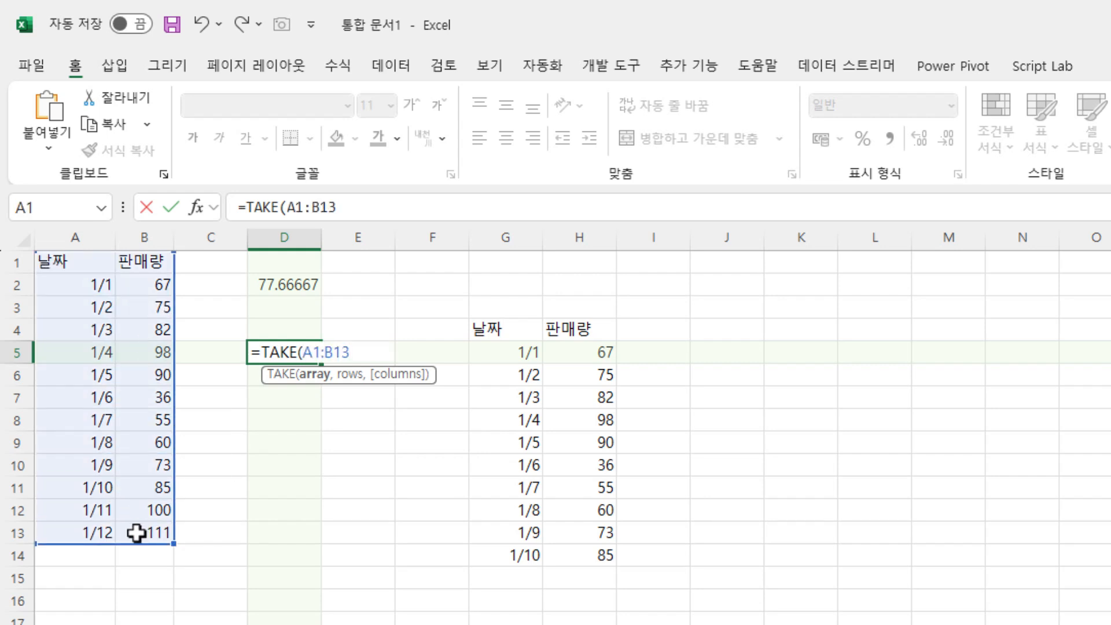
text(,-3)
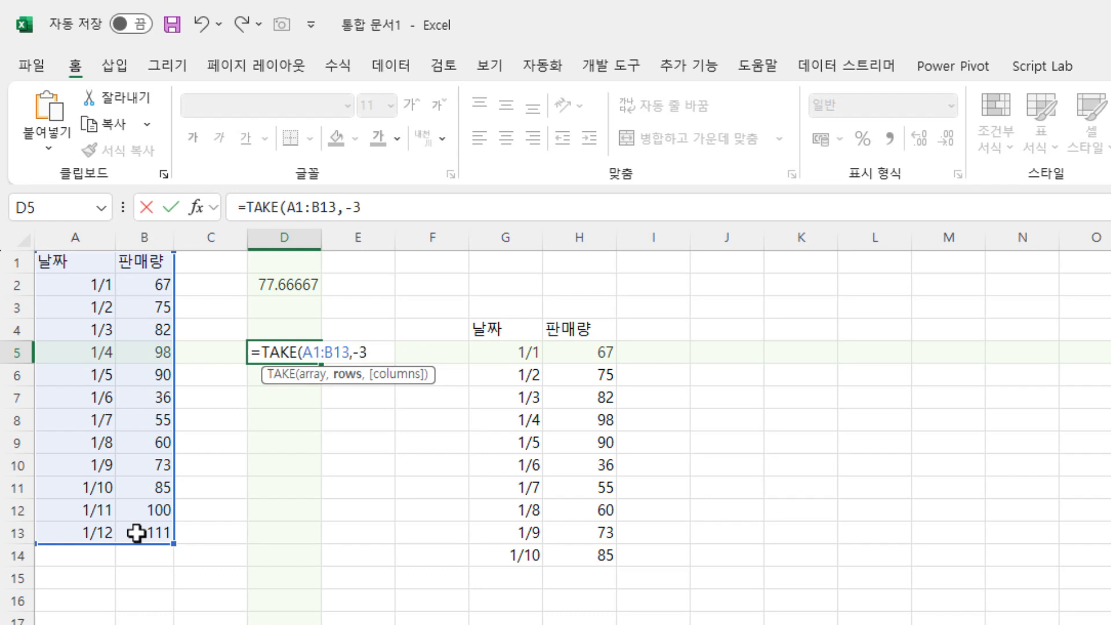
key(Return)
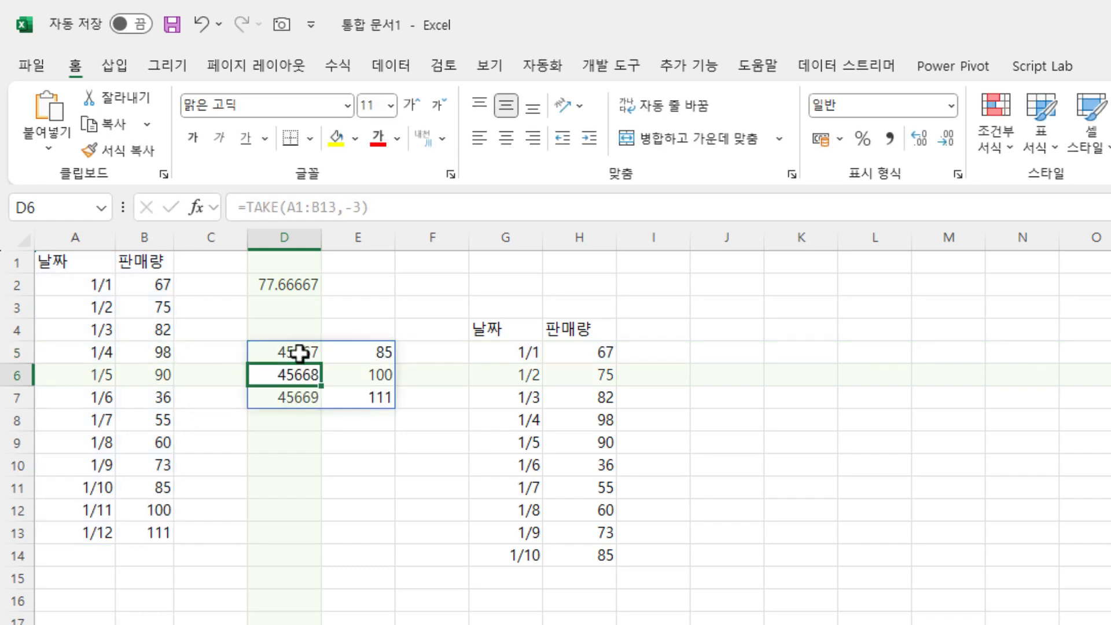
- Format D5:D7 as dates using the 3/14 type
drag(298, 352, 298, 397)
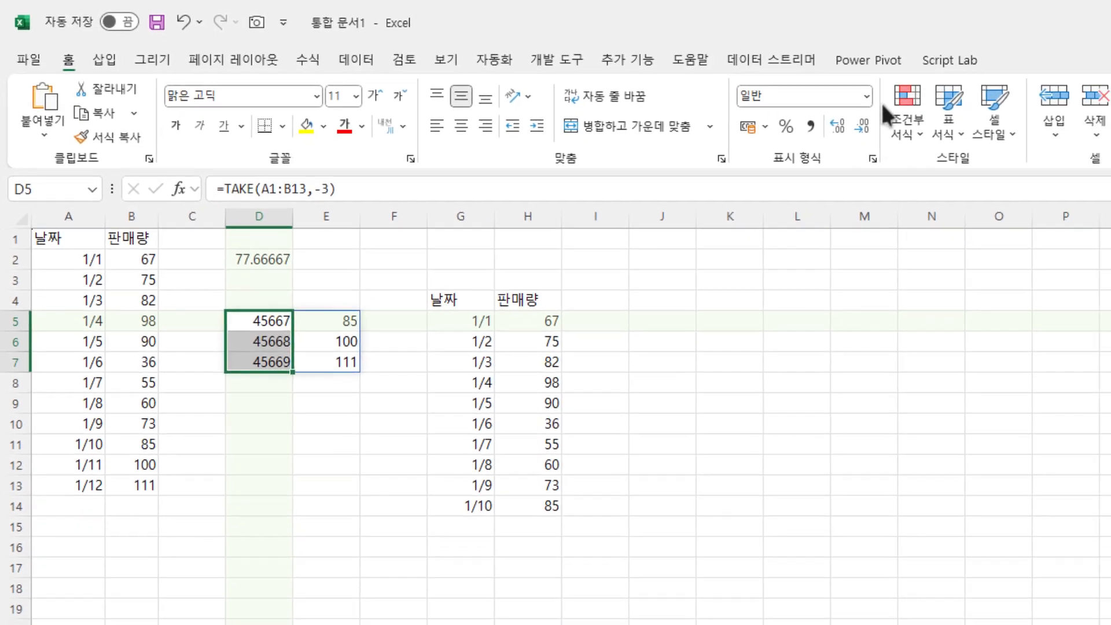
click(951, 105)
click(761, 571)
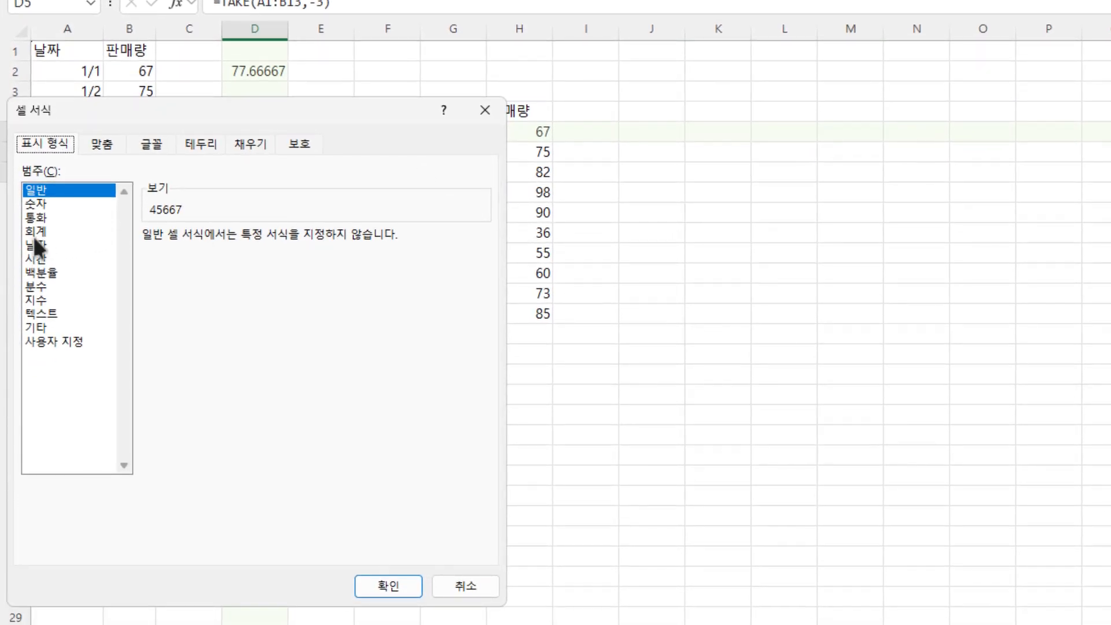
click(33, 234)
click(71, 245)
click(154, 309)
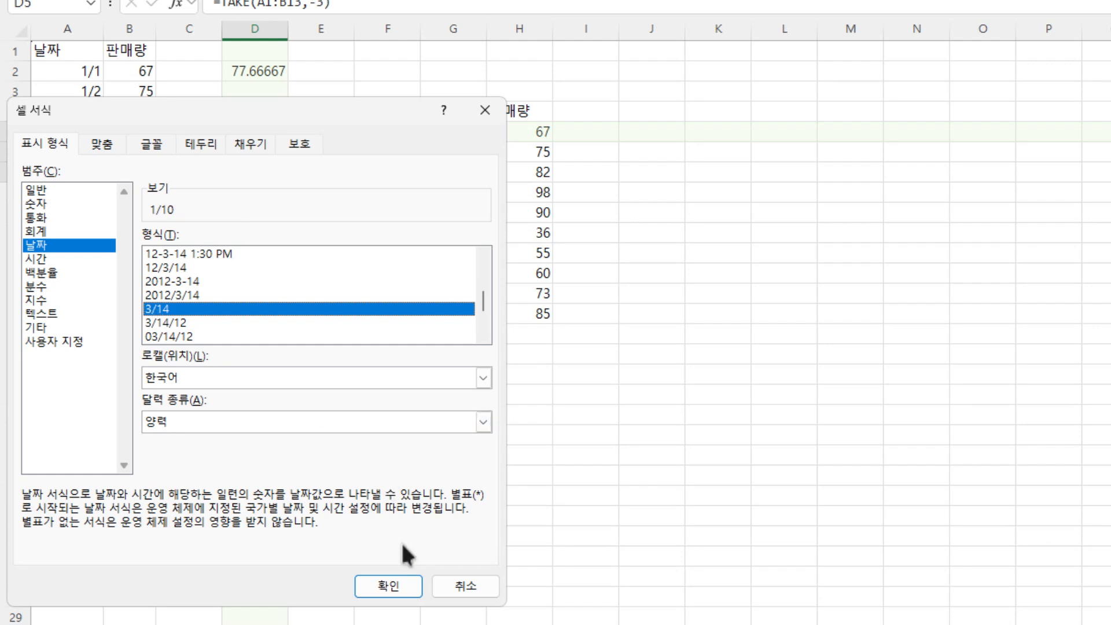
click(398, 591)
click(238, 213)
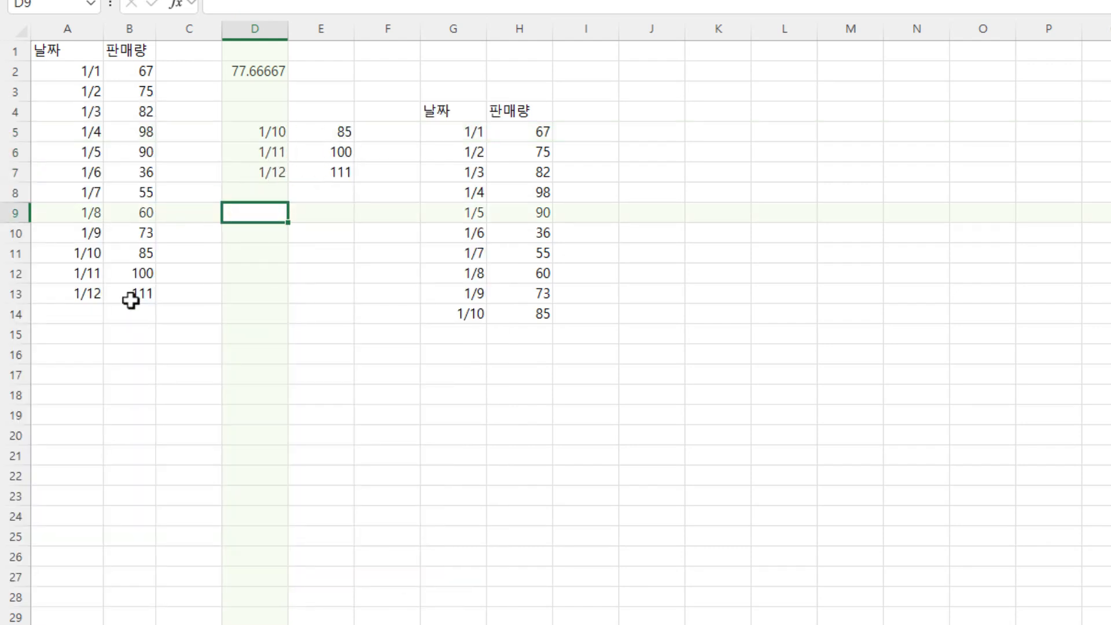
- Add a row in A14:B14 with the date 1/13 and quantity 2, and check the TAKE formula in D5
click(84, 315)
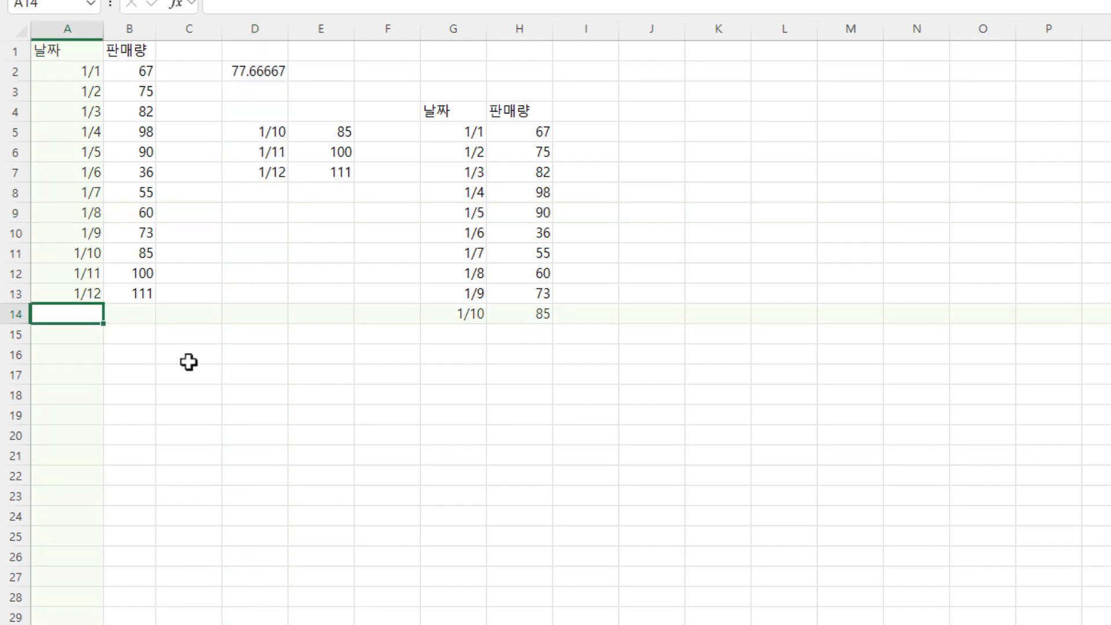
text(1/13)
key(Tab)
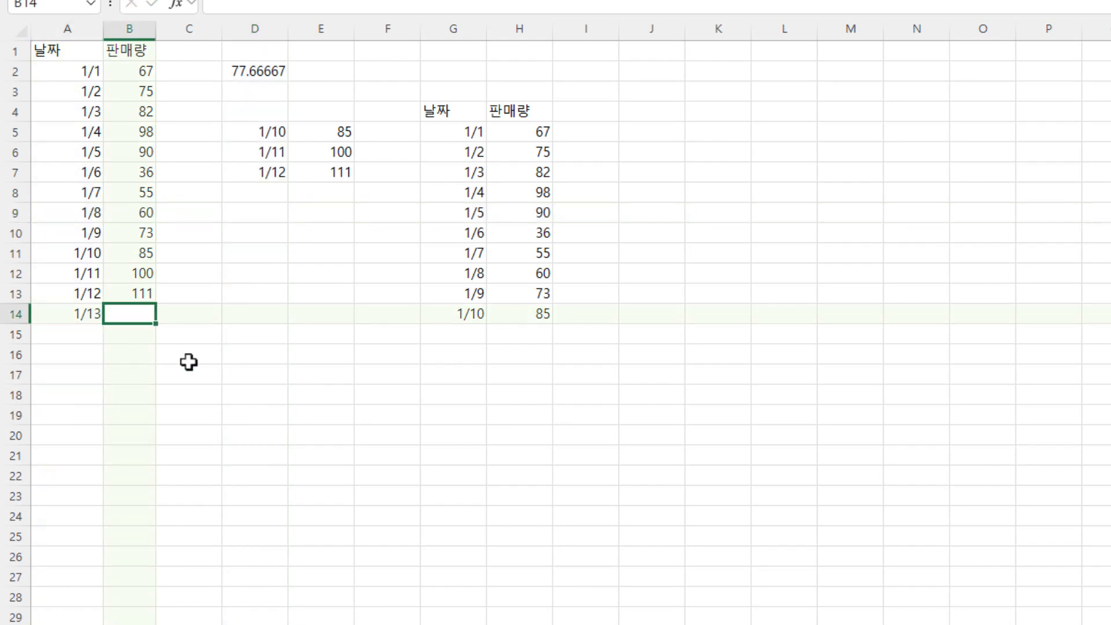
text(2)
key(Return)
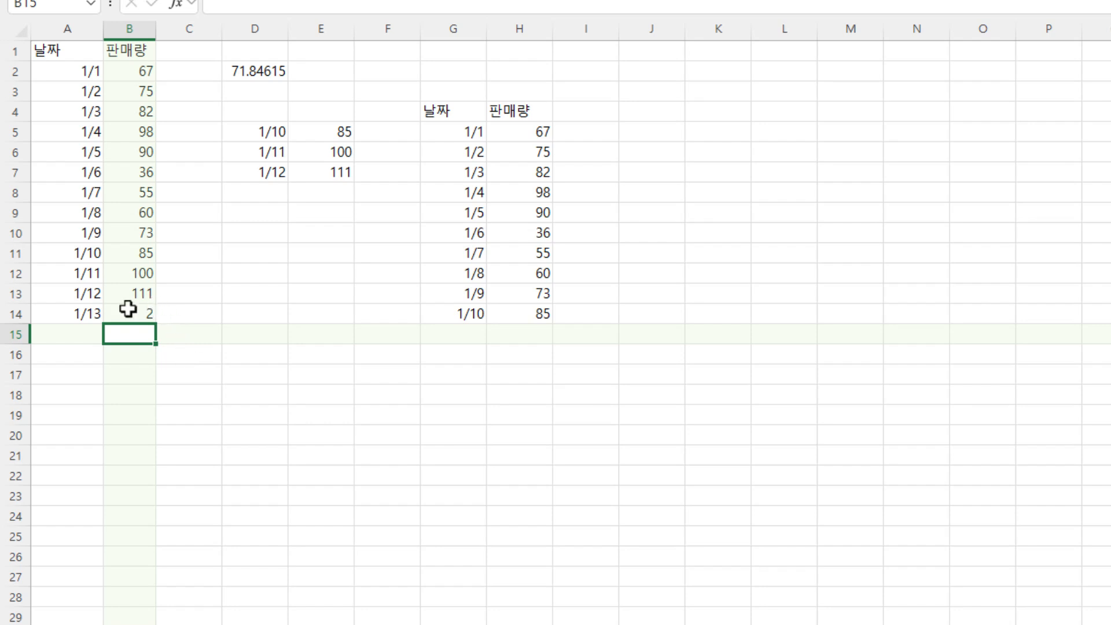
click(258, 173)
click(238, 130)
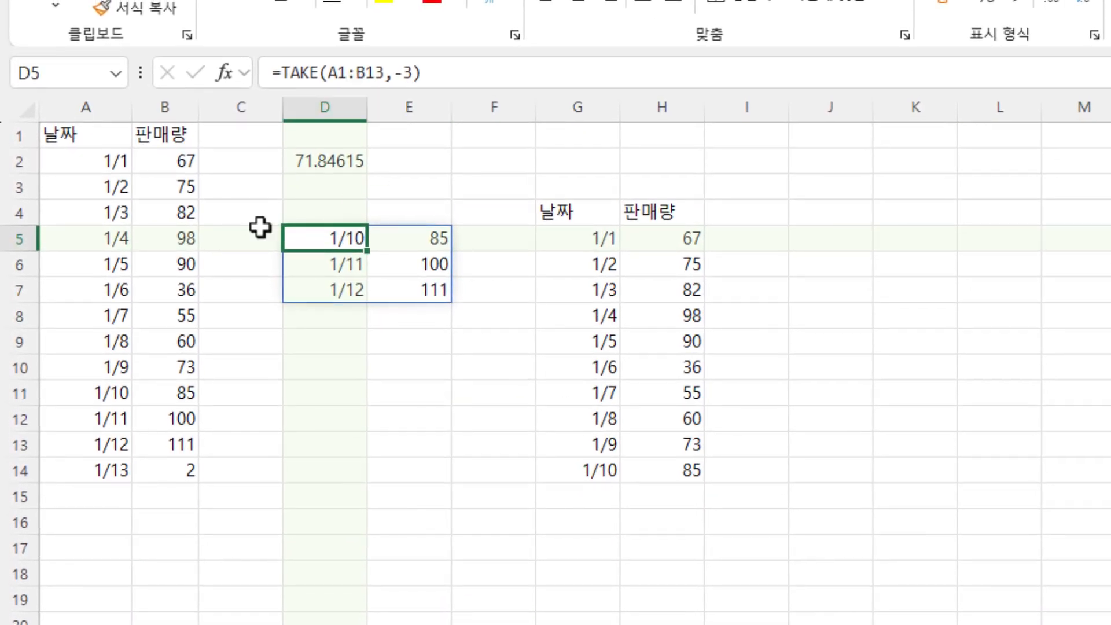
- Compare the new 1/13 row with the ranges used by the AVERAGE formula in D2 and the TAKE formula in D5
drag(81, 450, 174, 368)
click(70, 476)
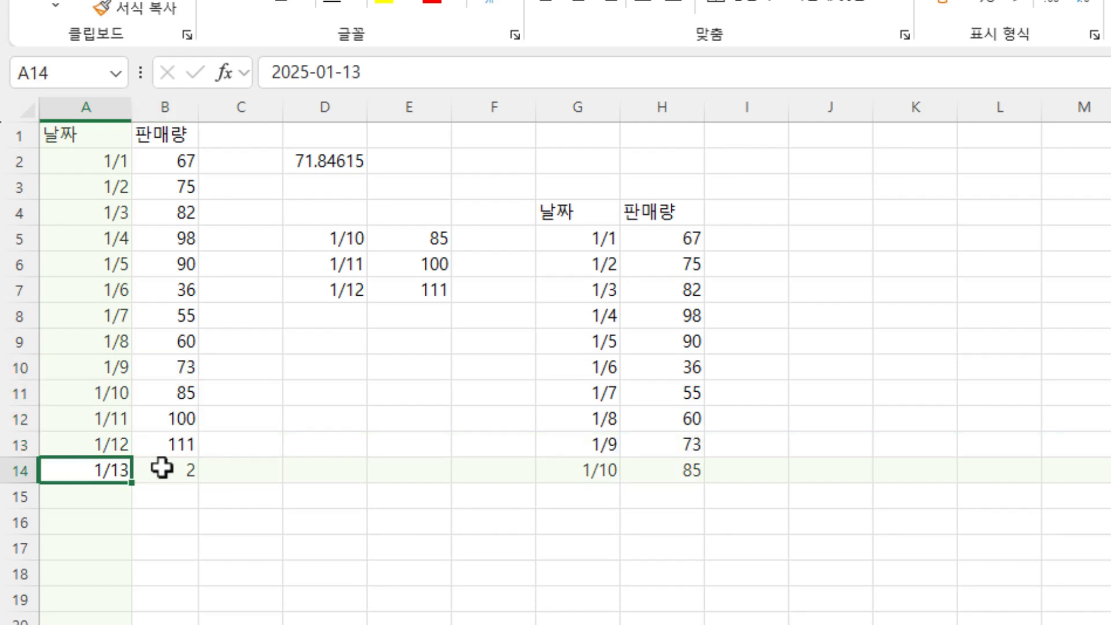
click(159, 467)
double_click(334, 161)
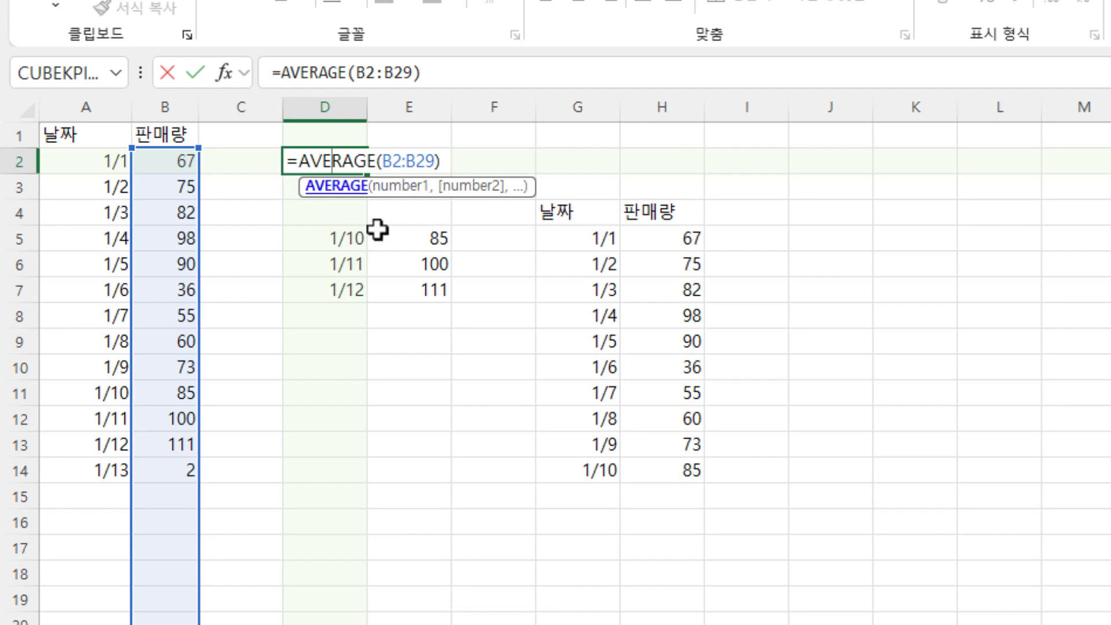
key(Escape)
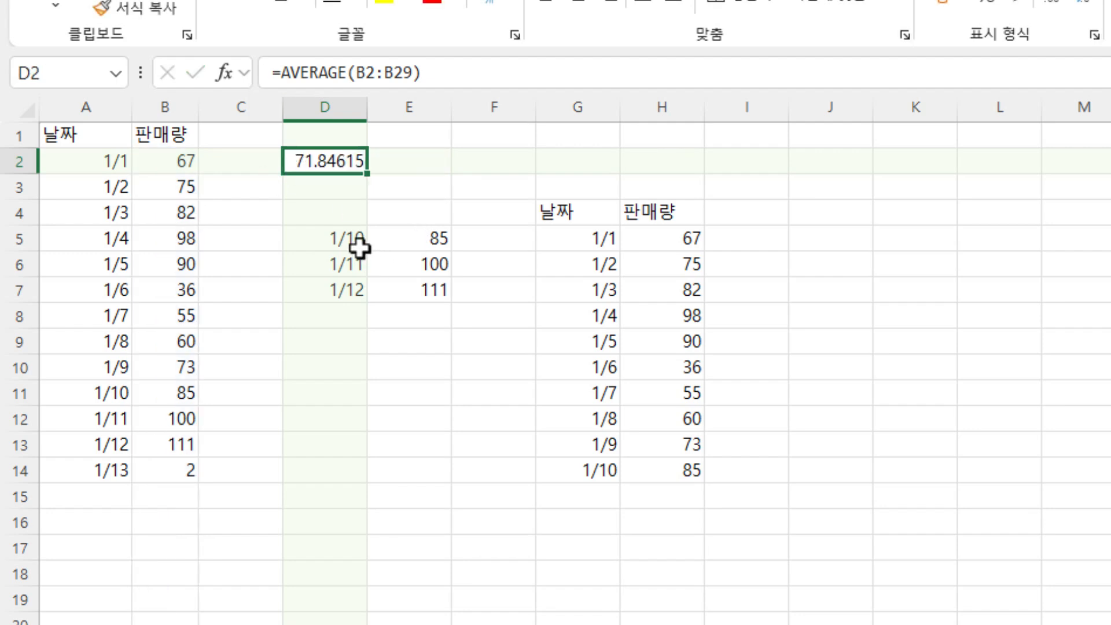
click(360, 243)
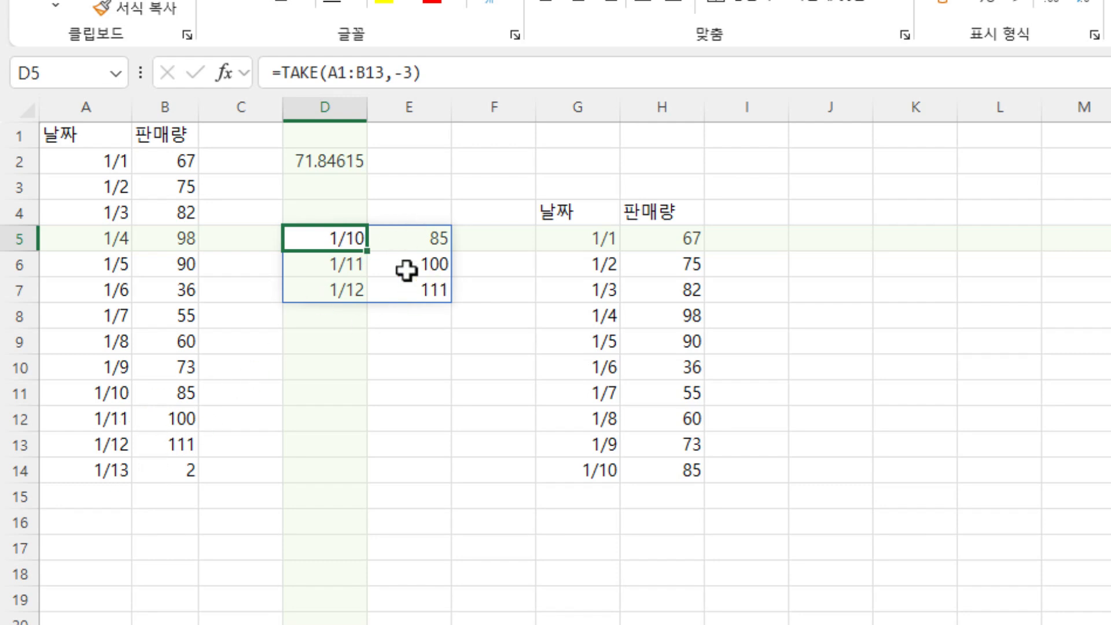
click(353, 72)
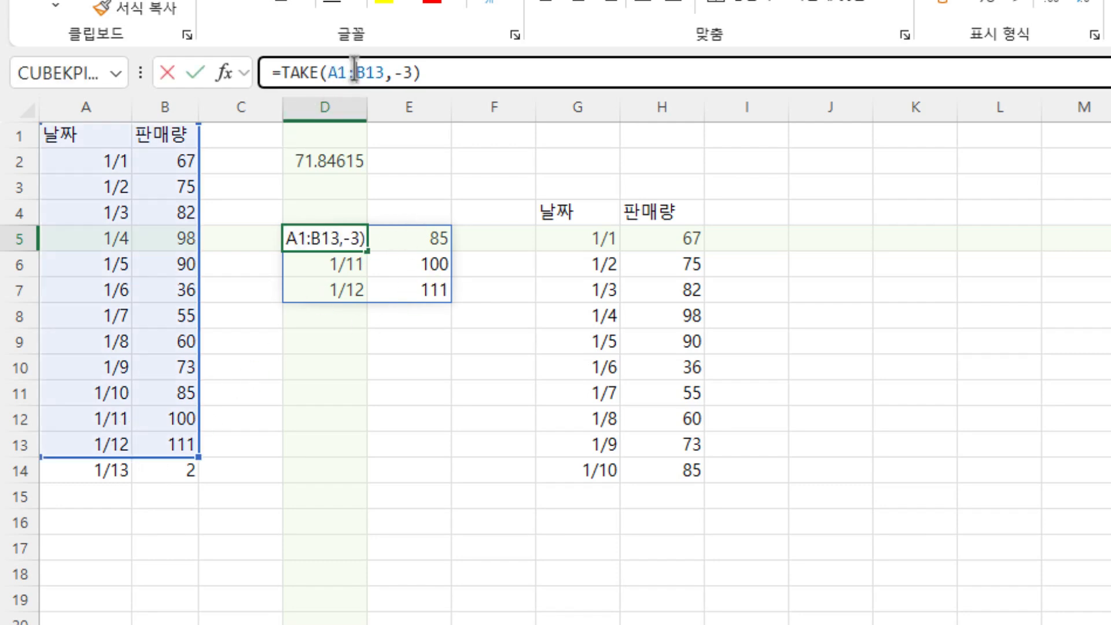
double_click(316, 238)
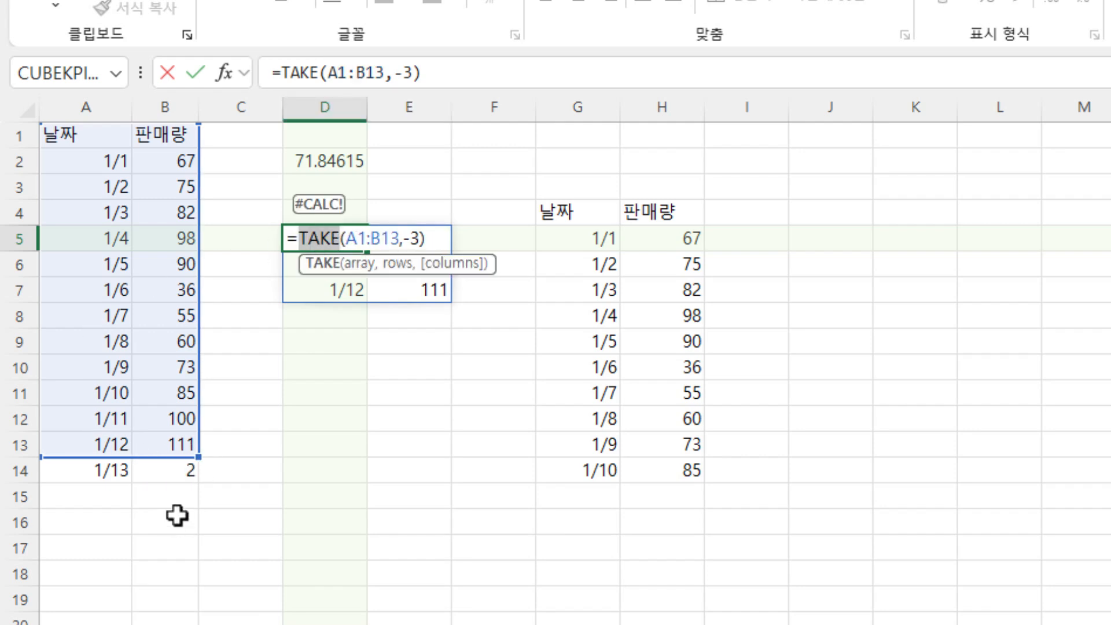
key(Escape)
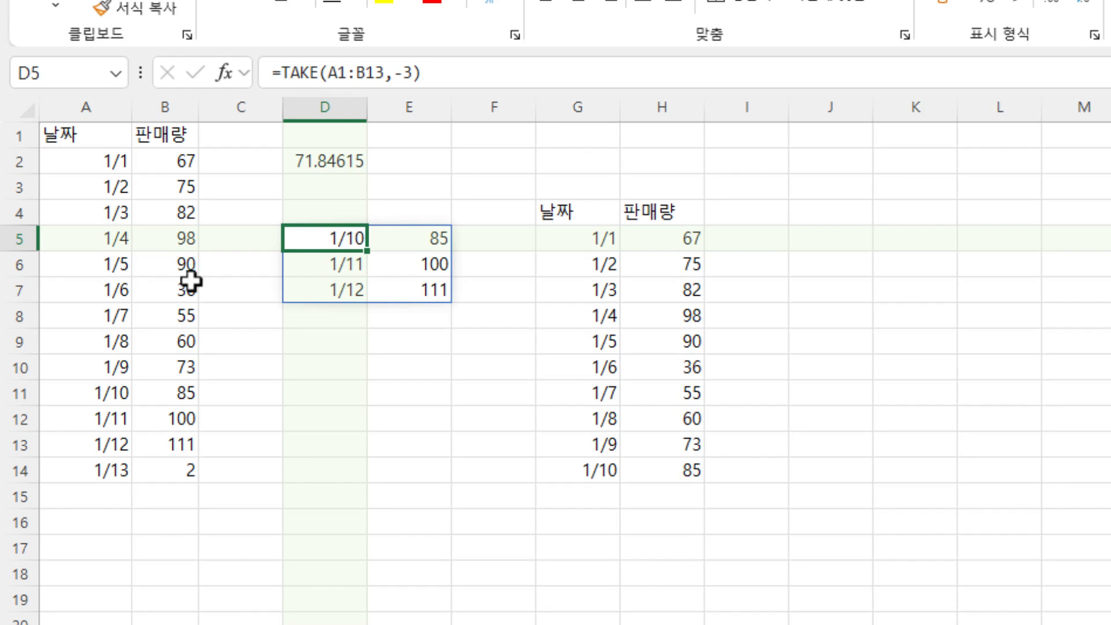
- Extend the TAKE formula's range in D5 to A1:B27 and review the edited formula
click(365, 73)
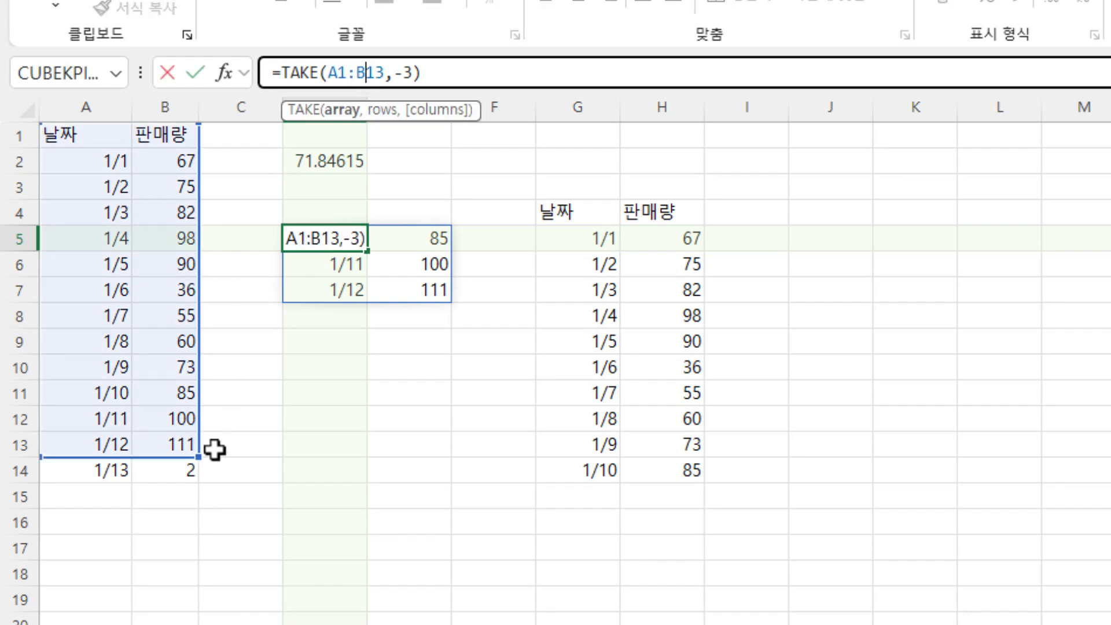
drag(198, 458, 198, 624)
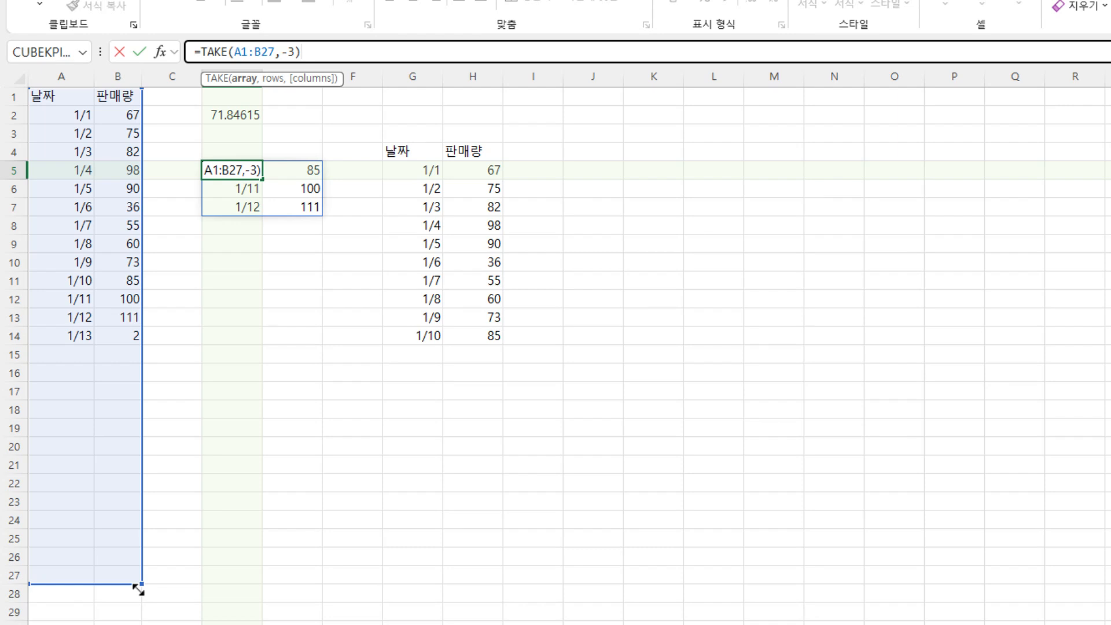
key(Return)
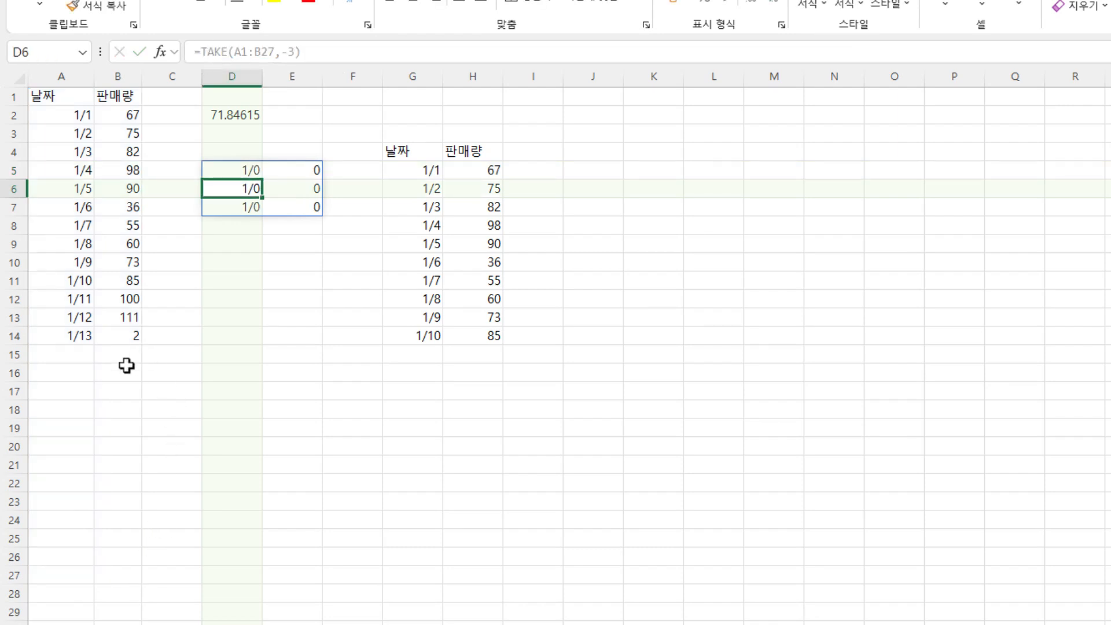
double_click(223, 171)
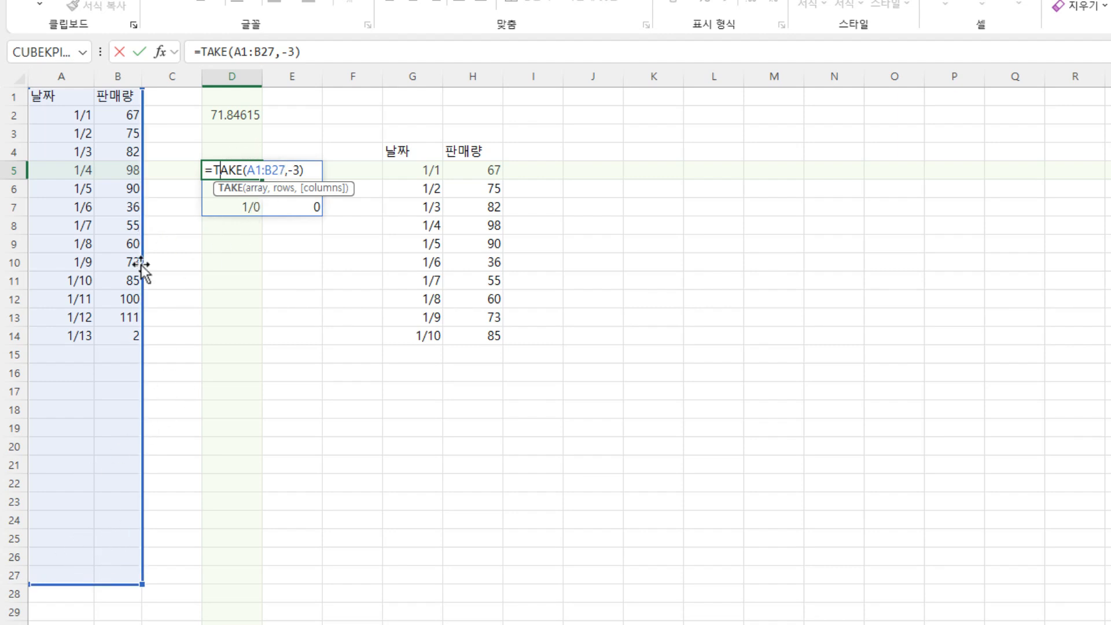
key(ctrl+Return)
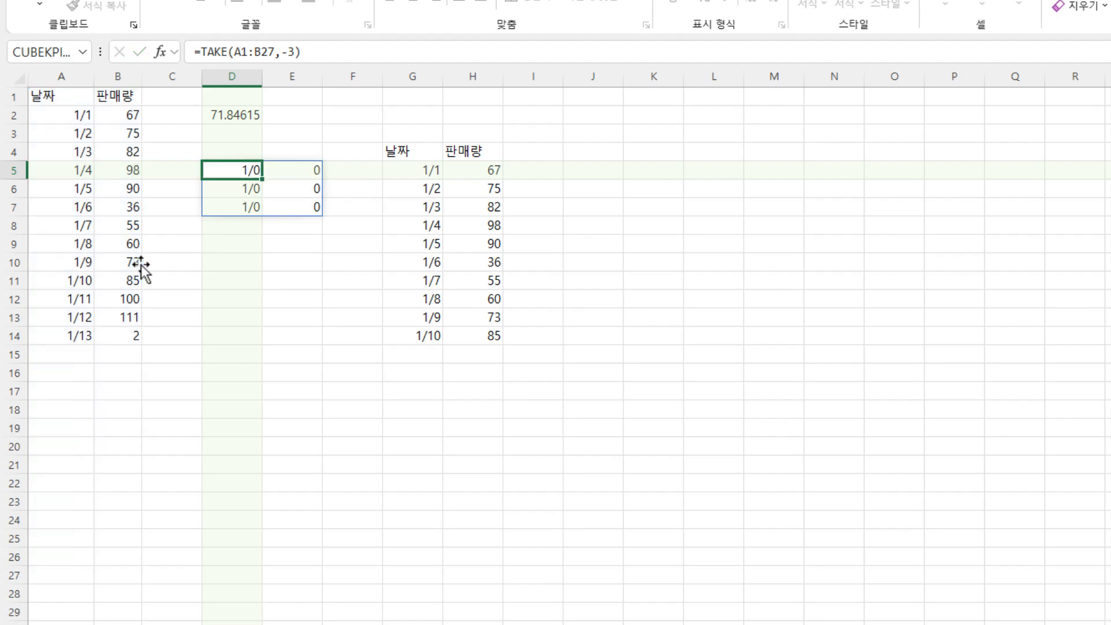
- Wrap the range in D5 with TRIMRANGE so the formula reads =TAKE(TRIMRANGE(A1:B27),-3)
double_click(227, 169)
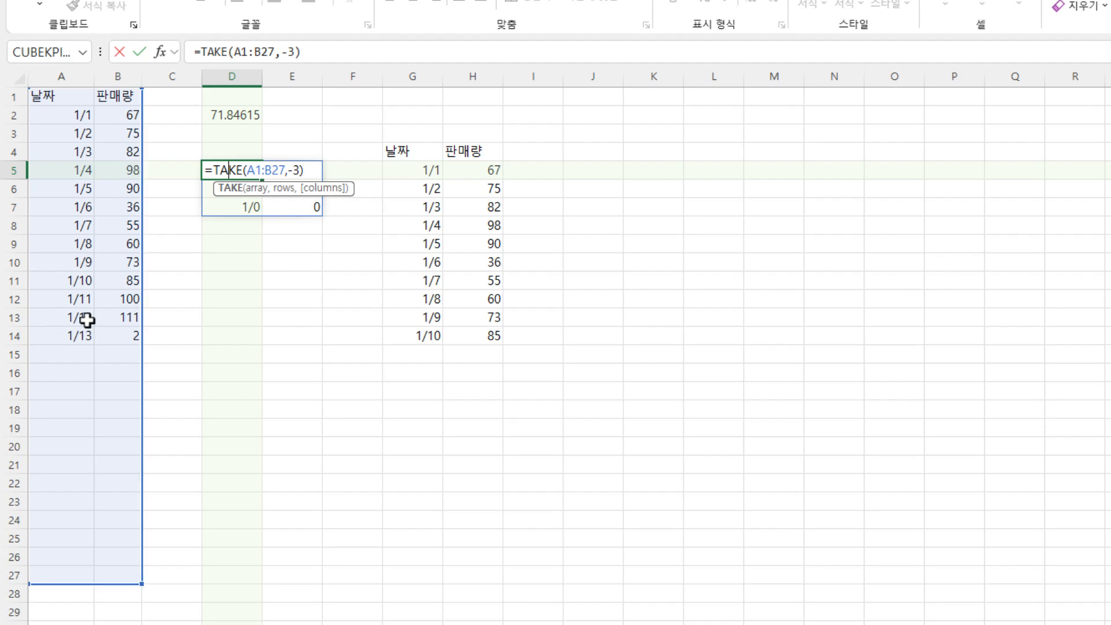
click(234, 51)
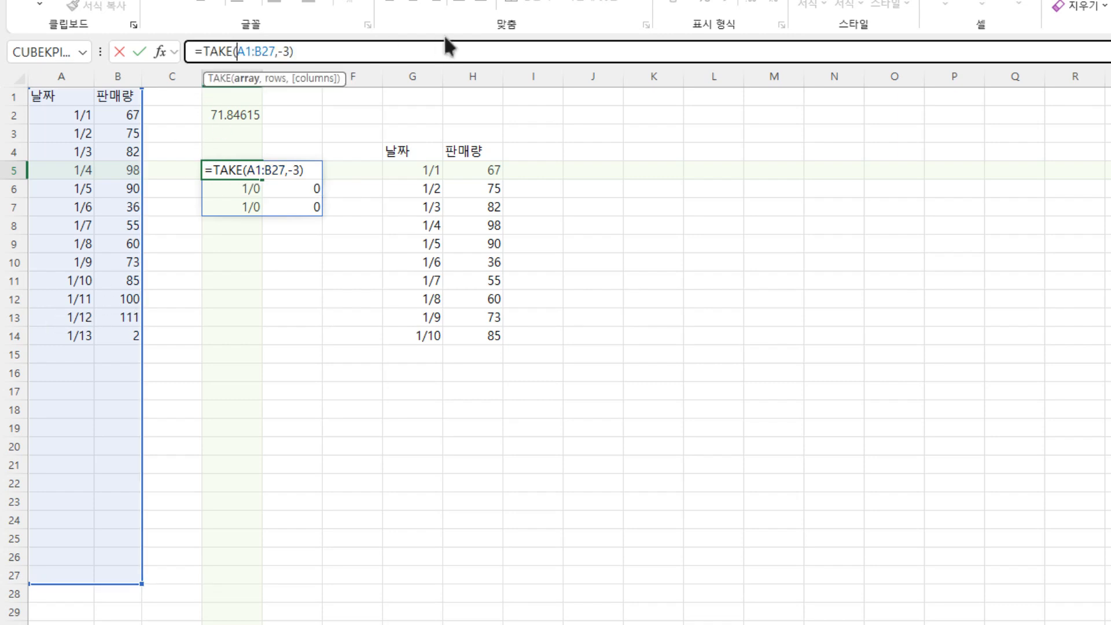
text(trim)
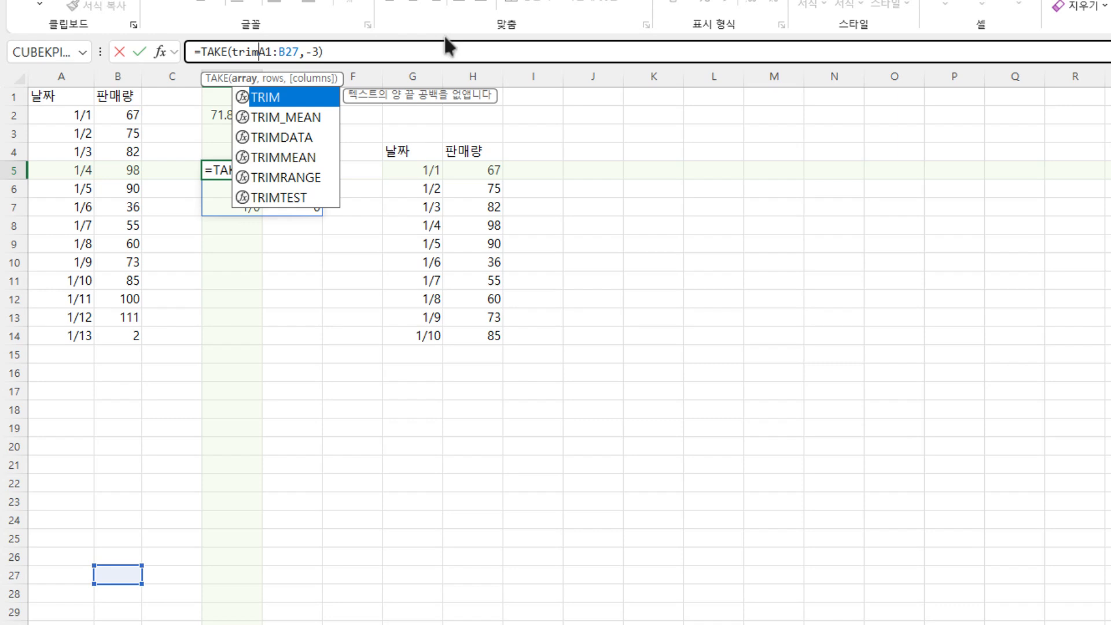
text(rang)
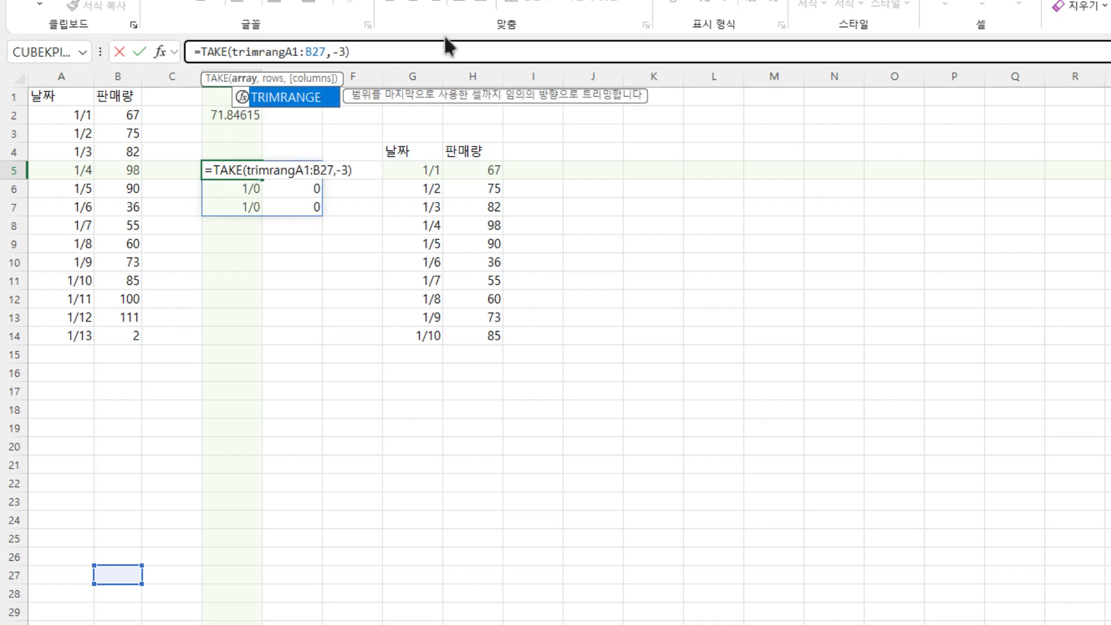
text(e)
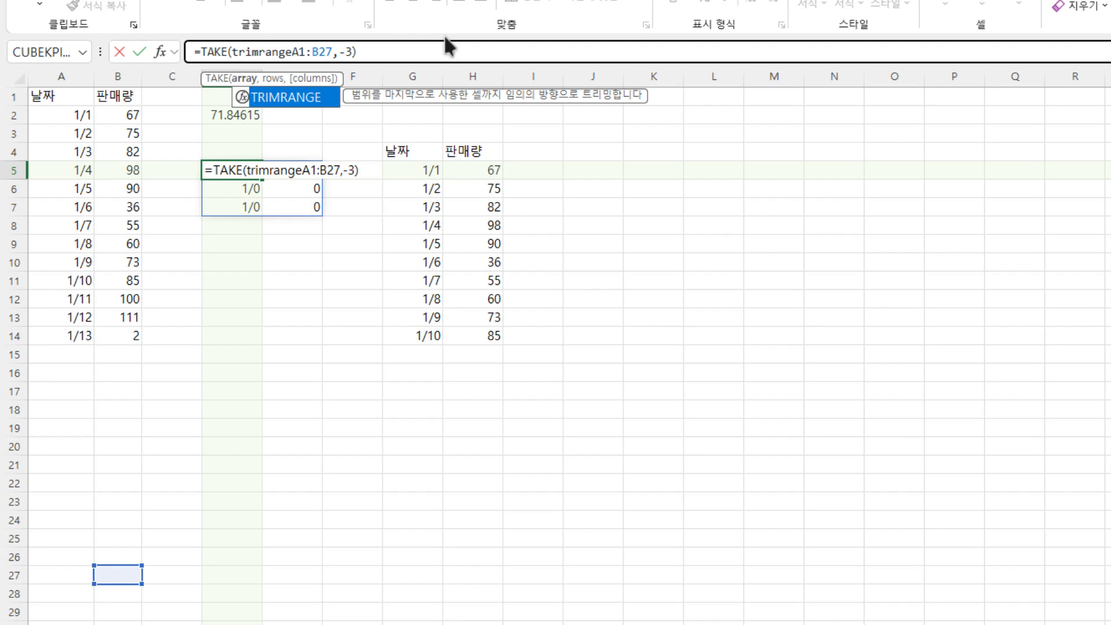
text(()
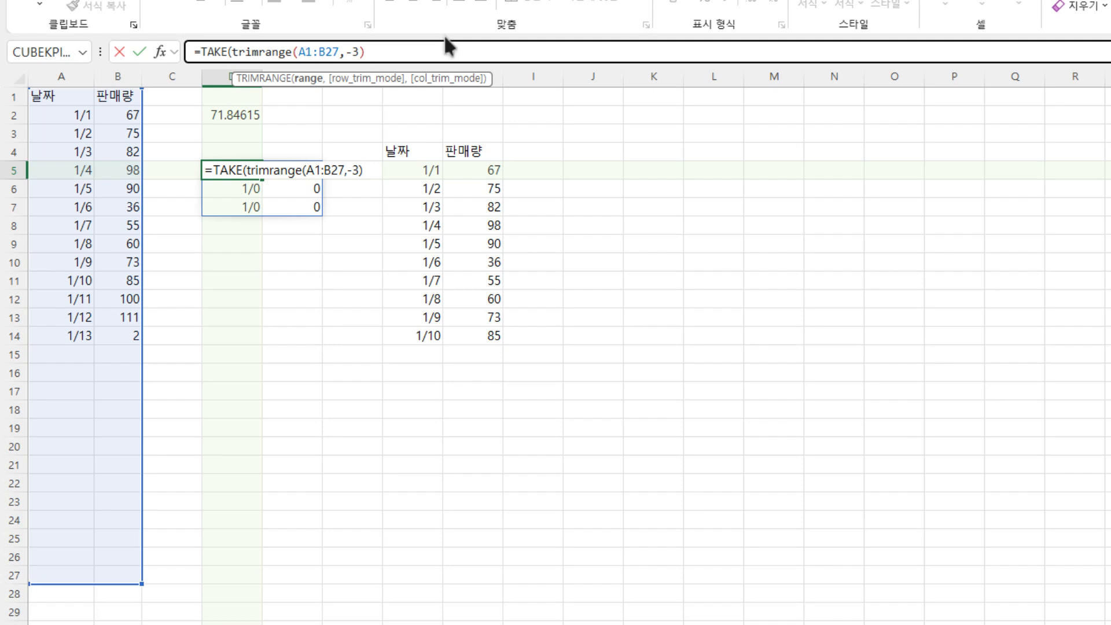
text())
key(Return)
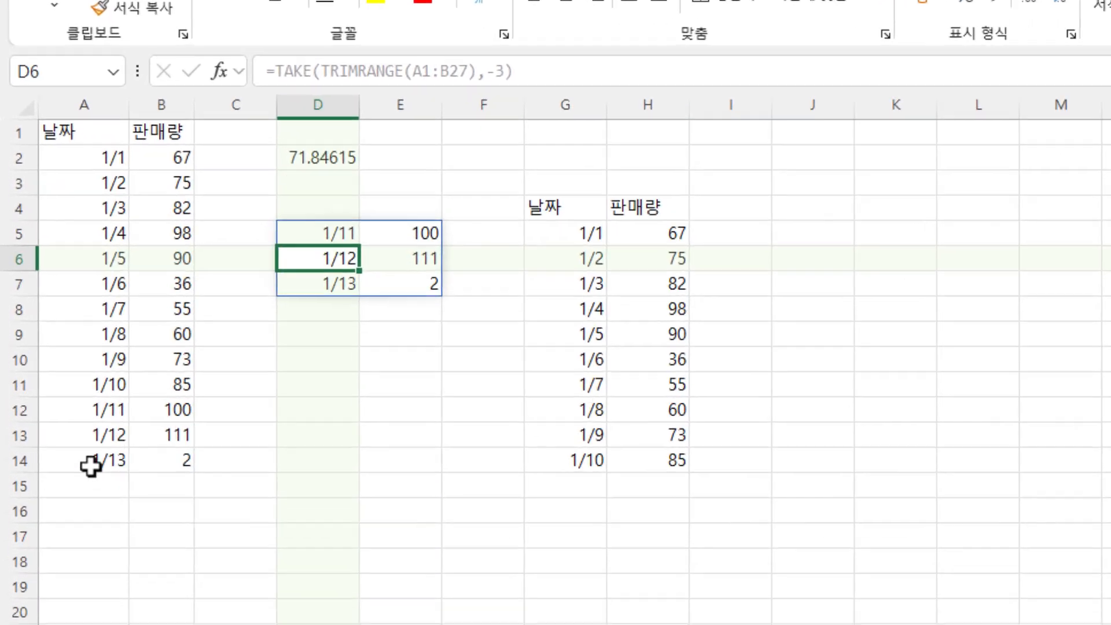
- Add a row in A15:B15 with the date 1/14 and quantity 222, and check the TAKE output in D5:E7
drag(91, 465, 159, 418)
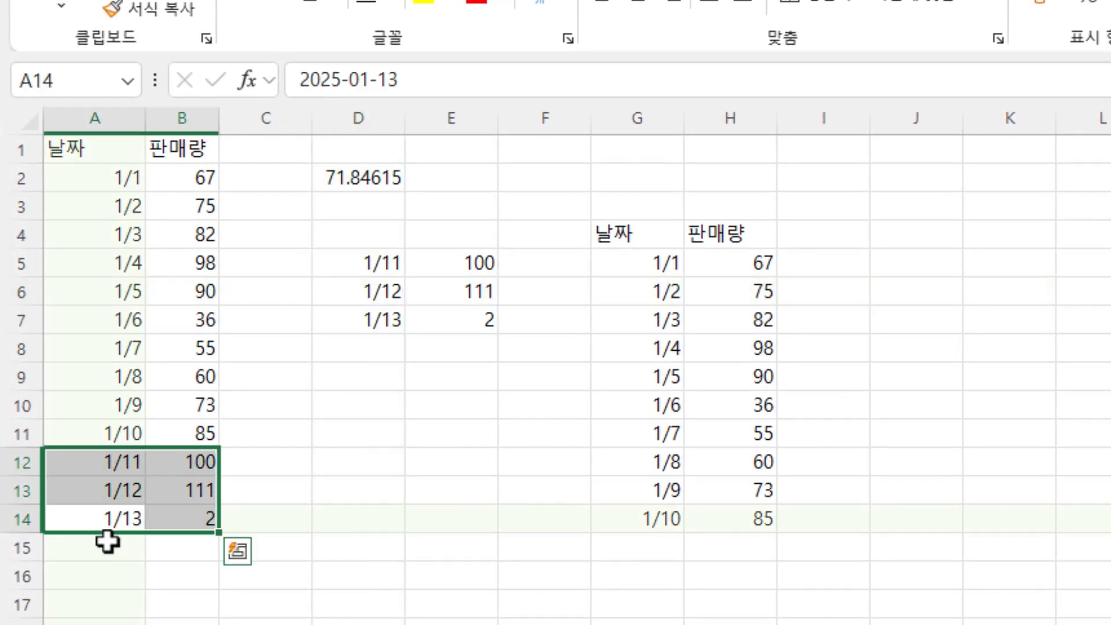
click(107, 543)
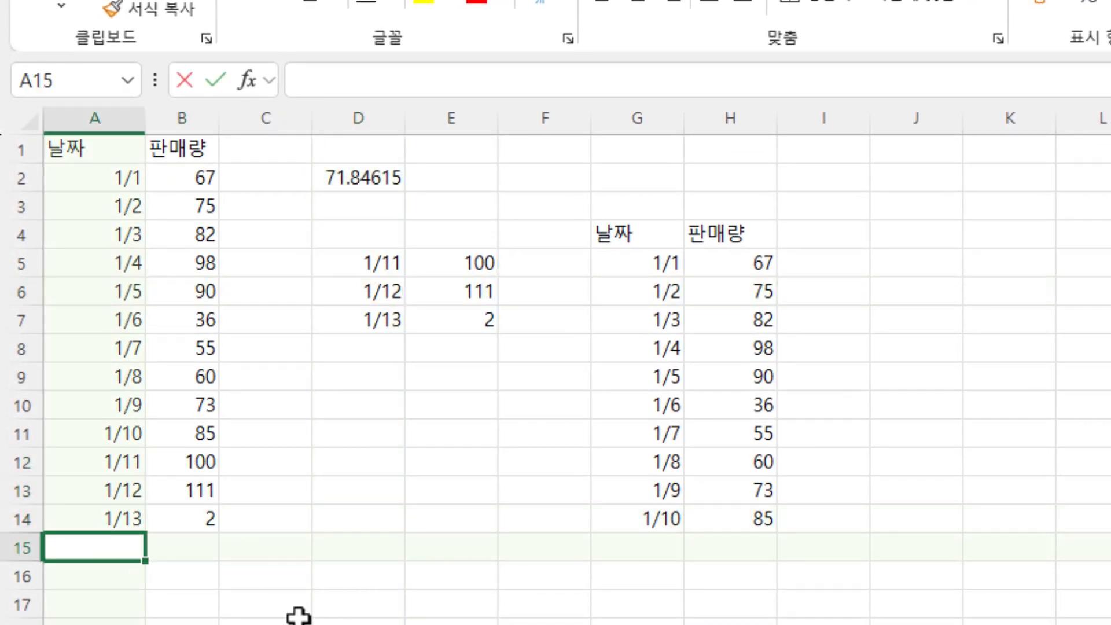
text(1/14)
key(Tab)
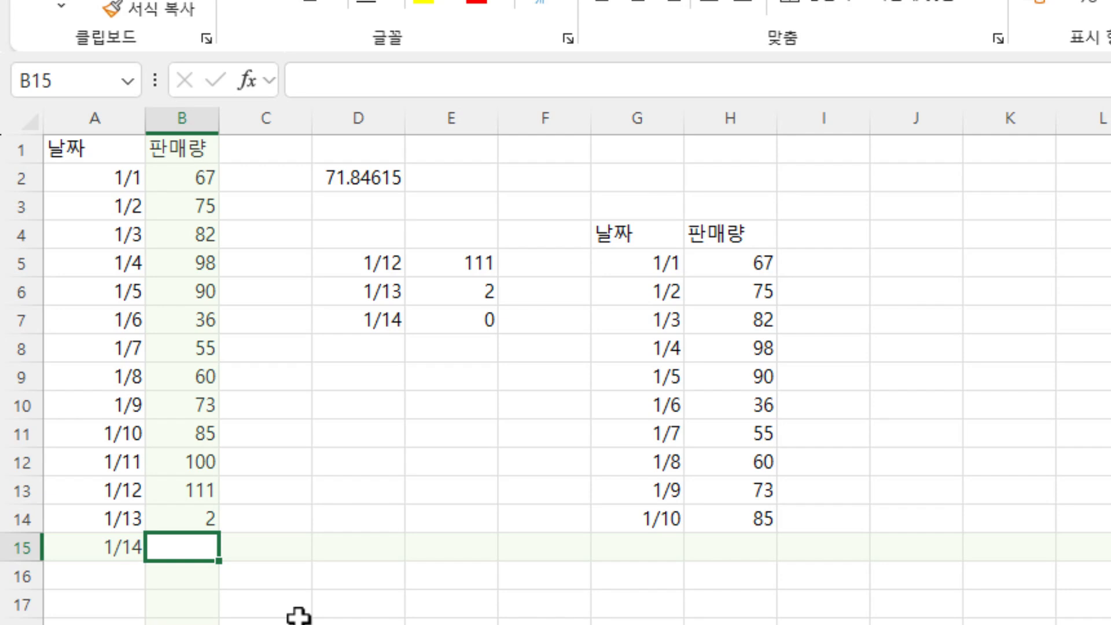
text(222)
key(Return)
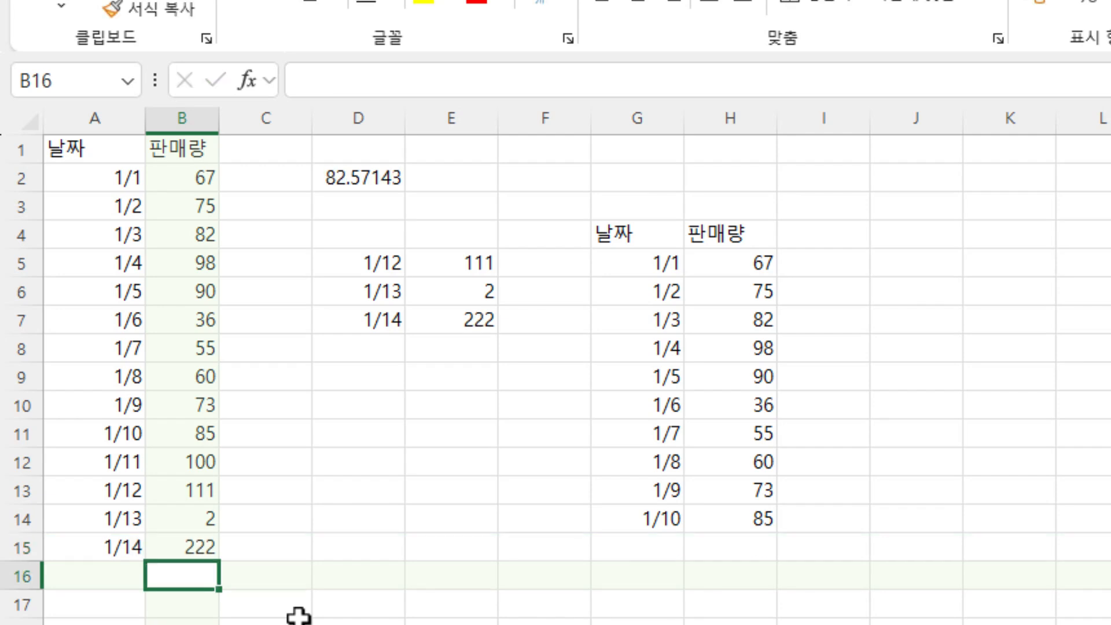
drag(354, 275, 466, 313)
- Add a row in A16:B16 with the date 1/15 and quantity 111, and review the TAKE formula in D5
click(99, 576)
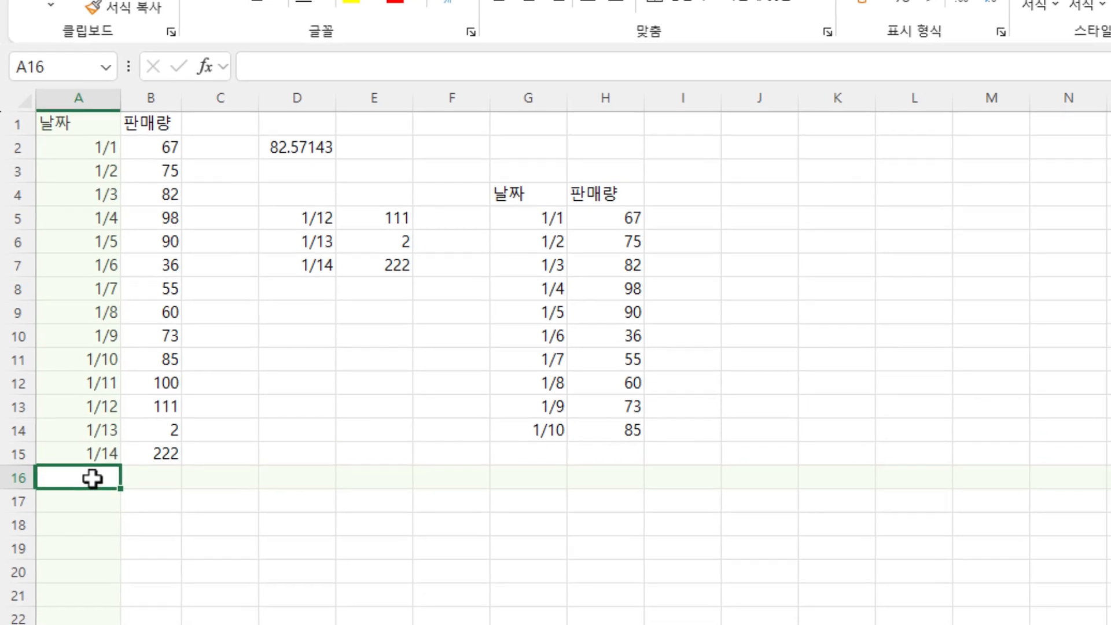
text(1/15)
key(Tab)
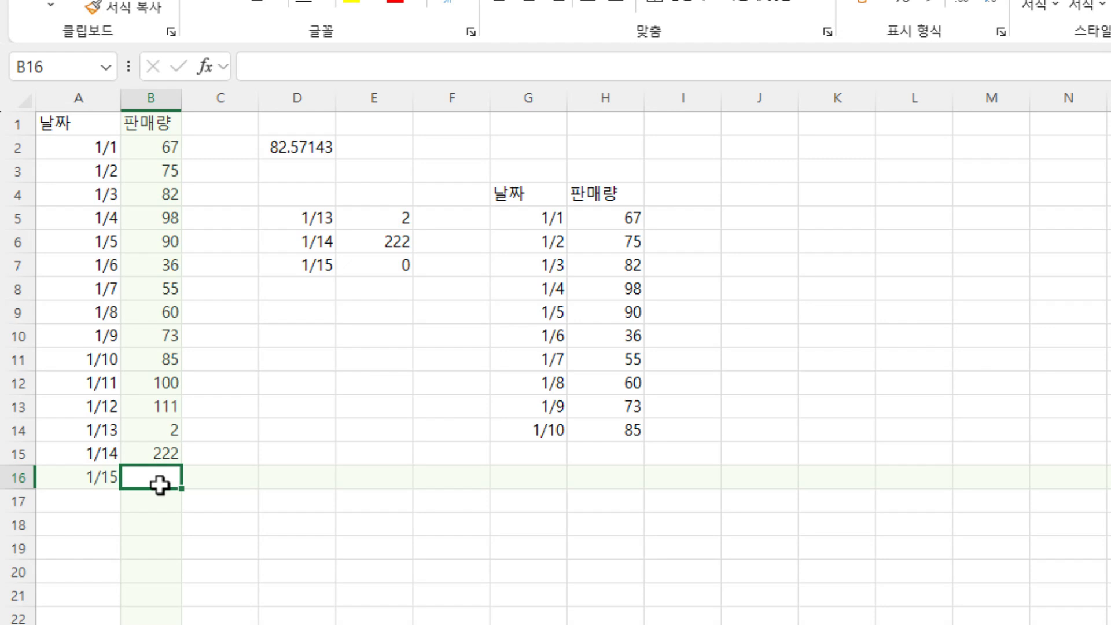
text(111)
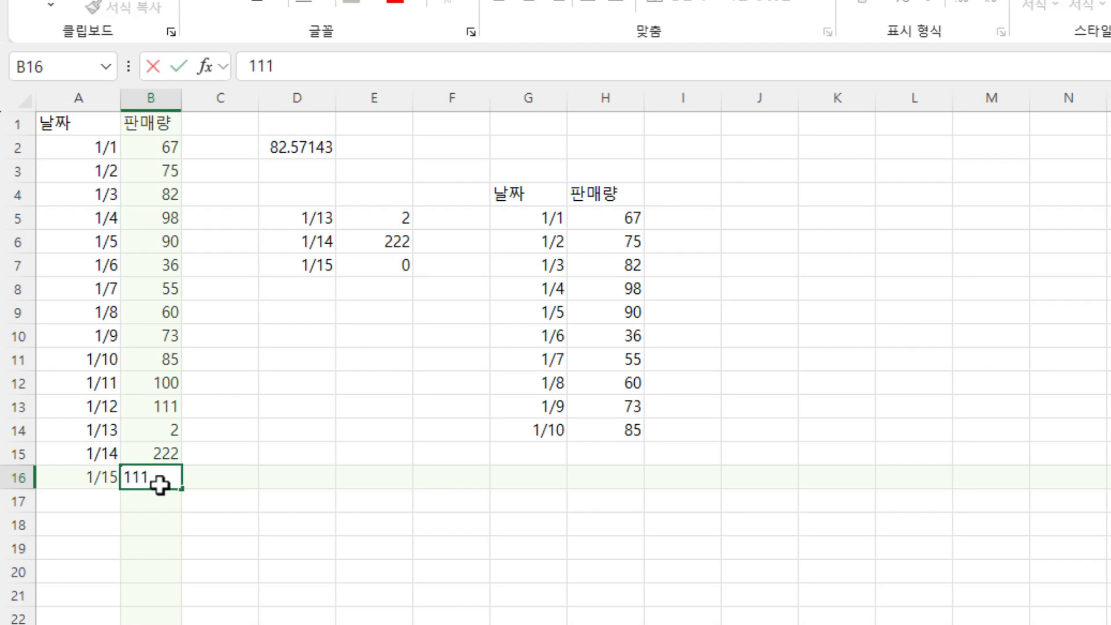
key(Return)
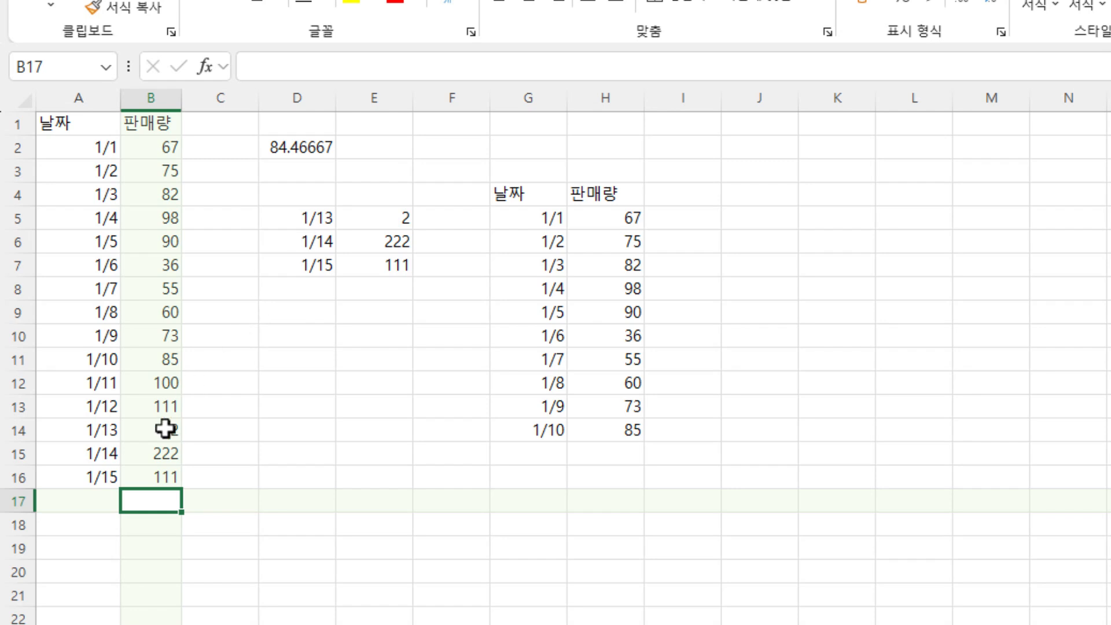
double_click(336, 215)
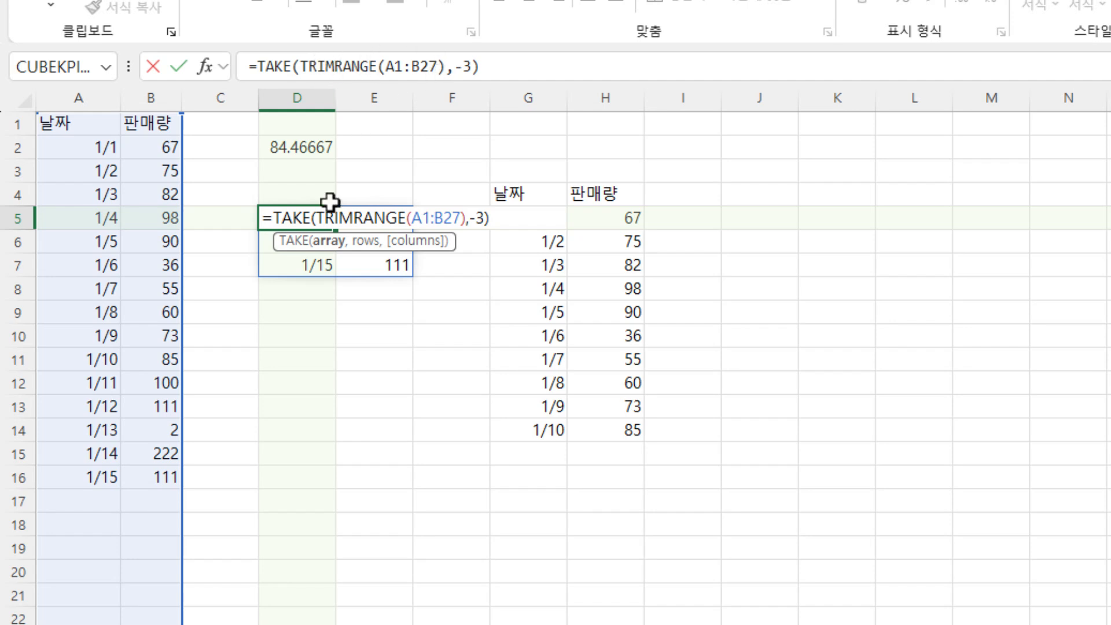
- Change the formula in D2 to =AVERAGE(TRIMRANGE(B2:B29)) and check it against the sales values in column B
click(295, 145)
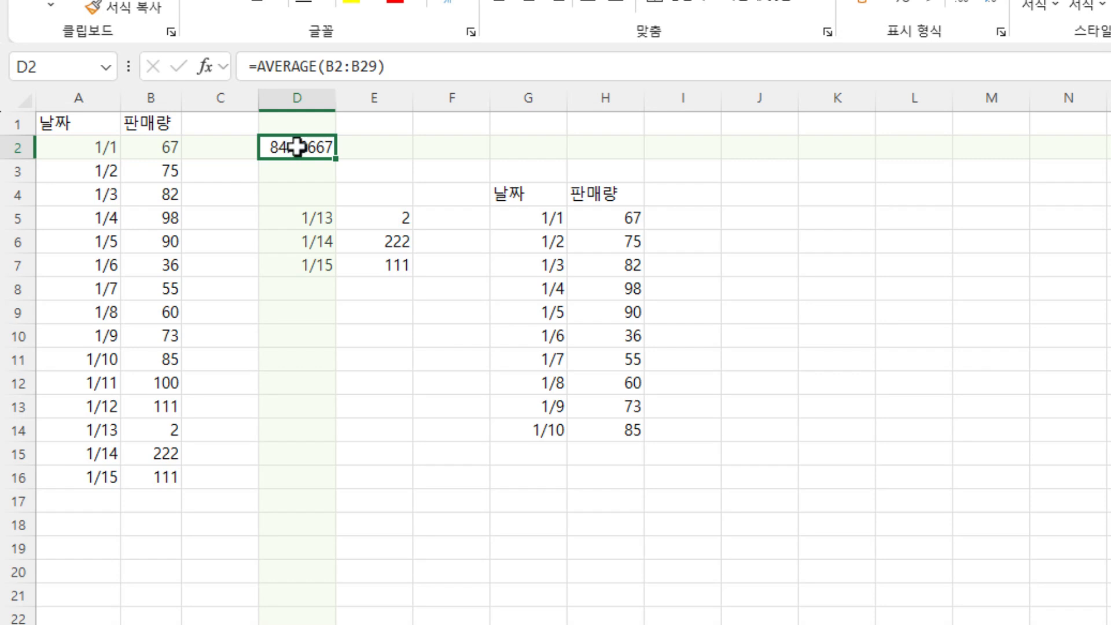
double_click(303, 145)
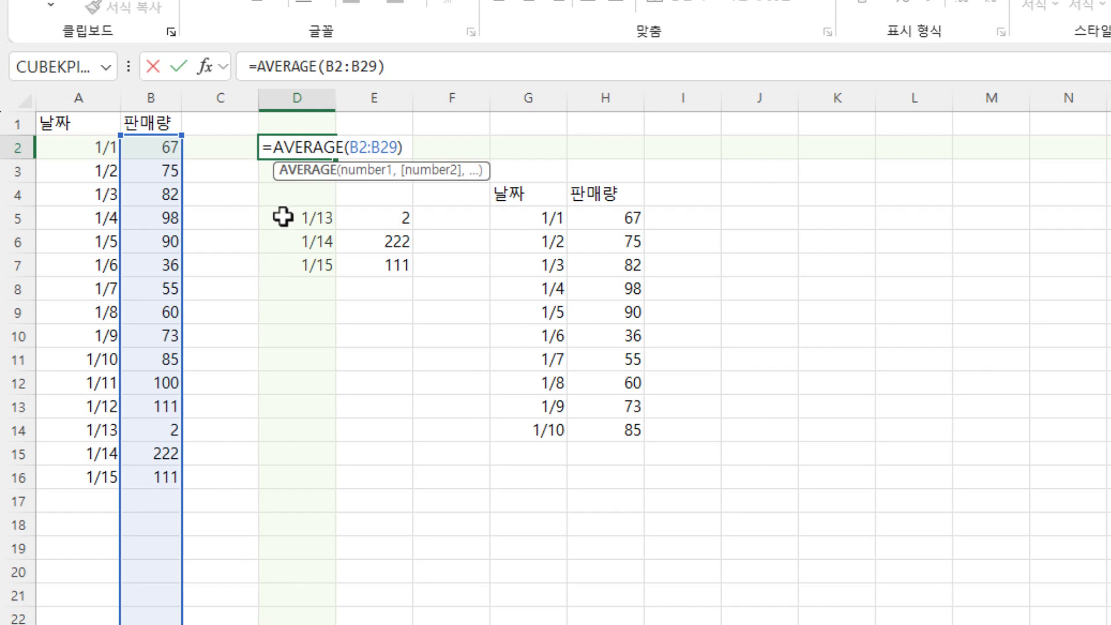
click(352, 145)
text(trim)
key(Down)
key(Down)
key(Down)
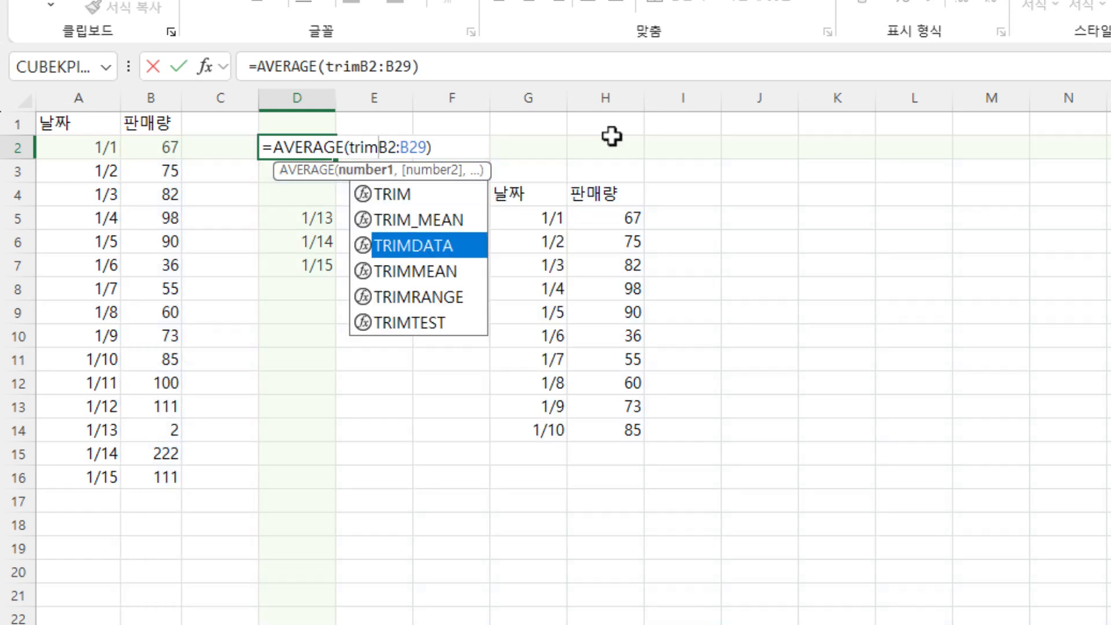
key(Tab)
click(527, 152)
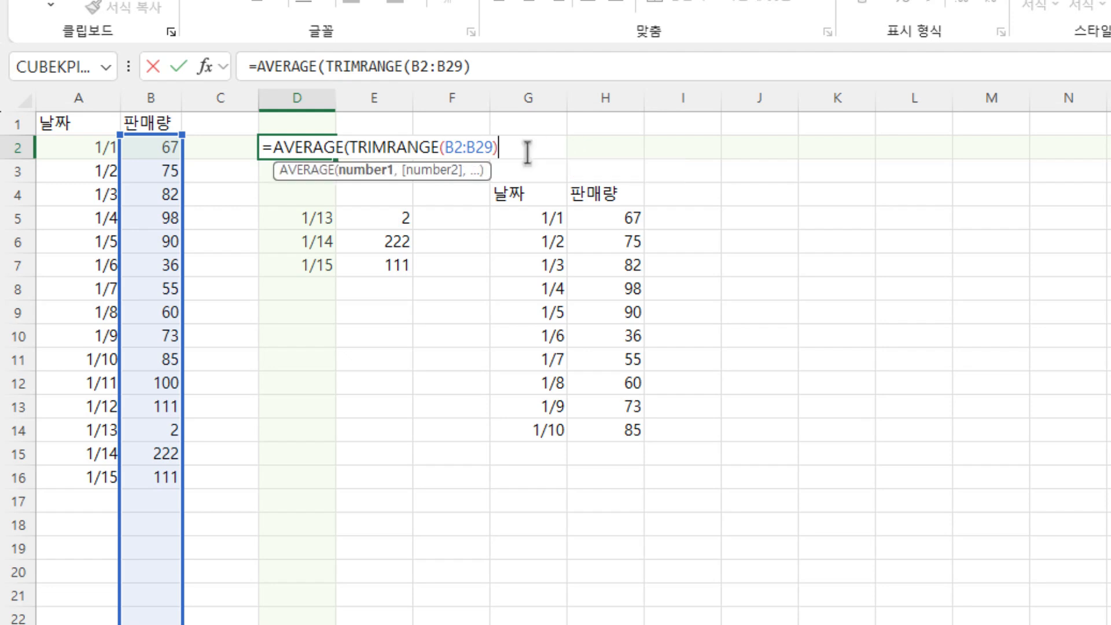
key(Return)
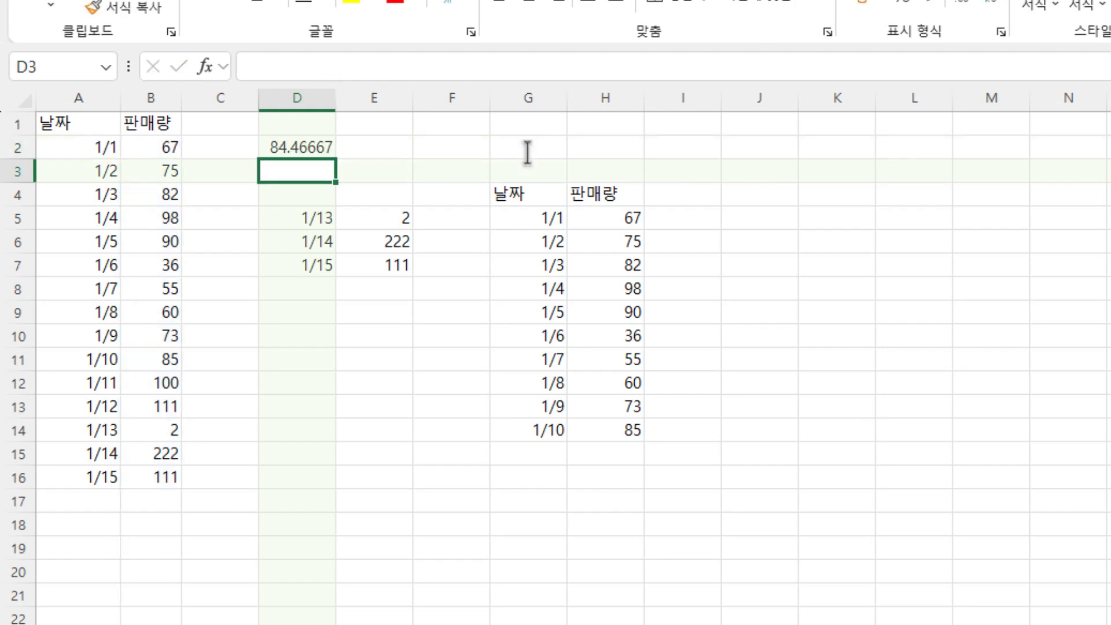
click(310, 149)
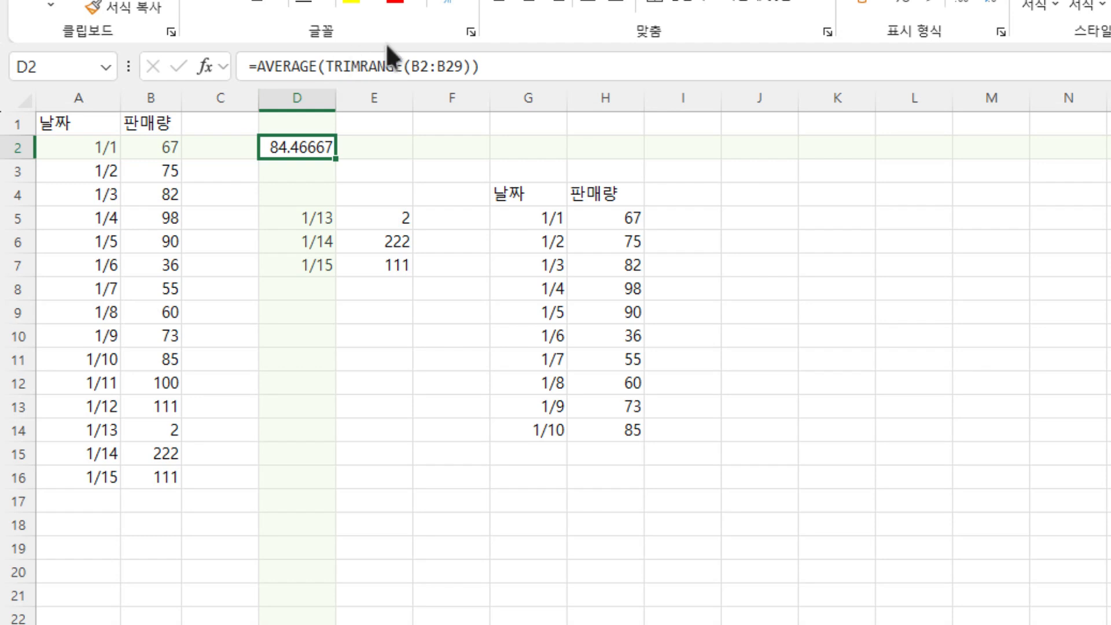
click(158, 152)
drag(158, 152, 171, 550)
click(307, 412)
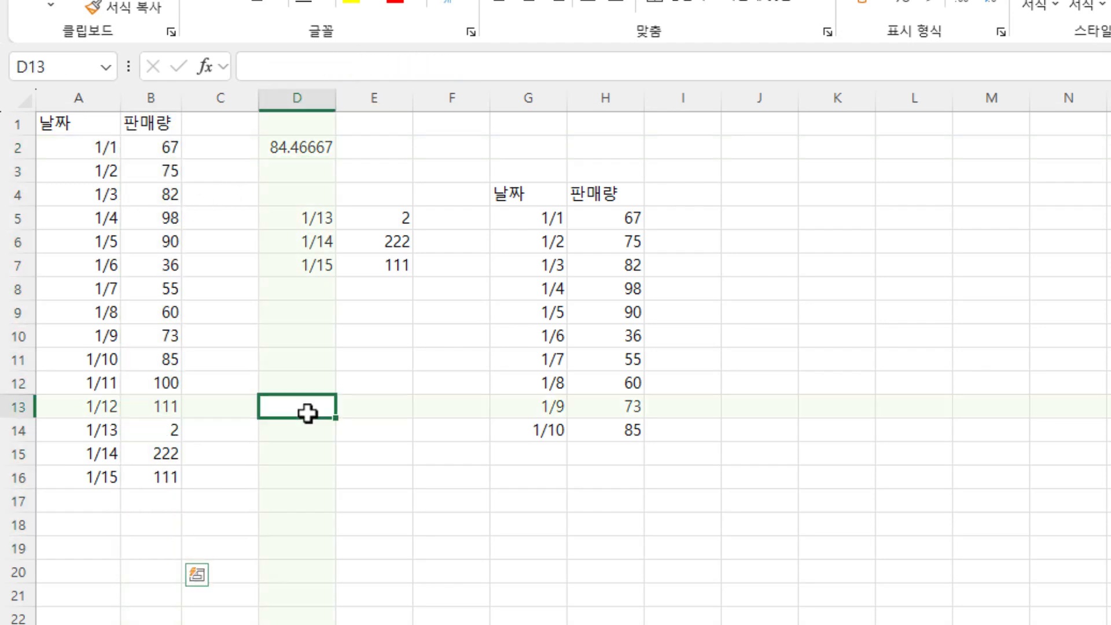
- Remove the TRIMRANGE wrapper from the formula in D5, leaving =TAKE(A1:B27,-3)
drag(77, 152, 137, 504)
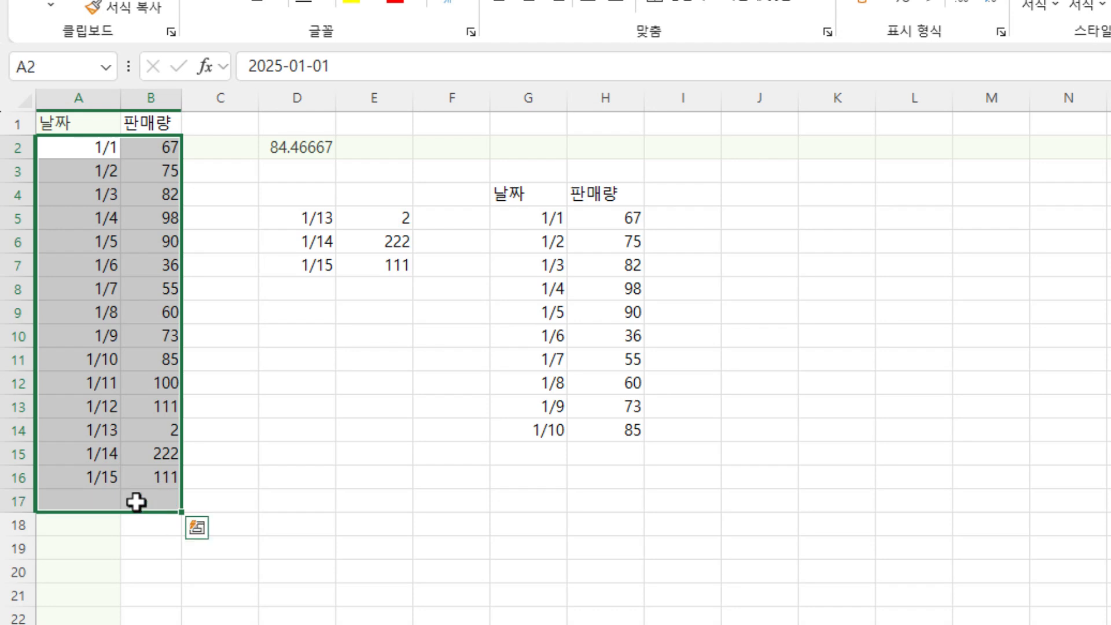
click(89, 473)
click(294, 240)
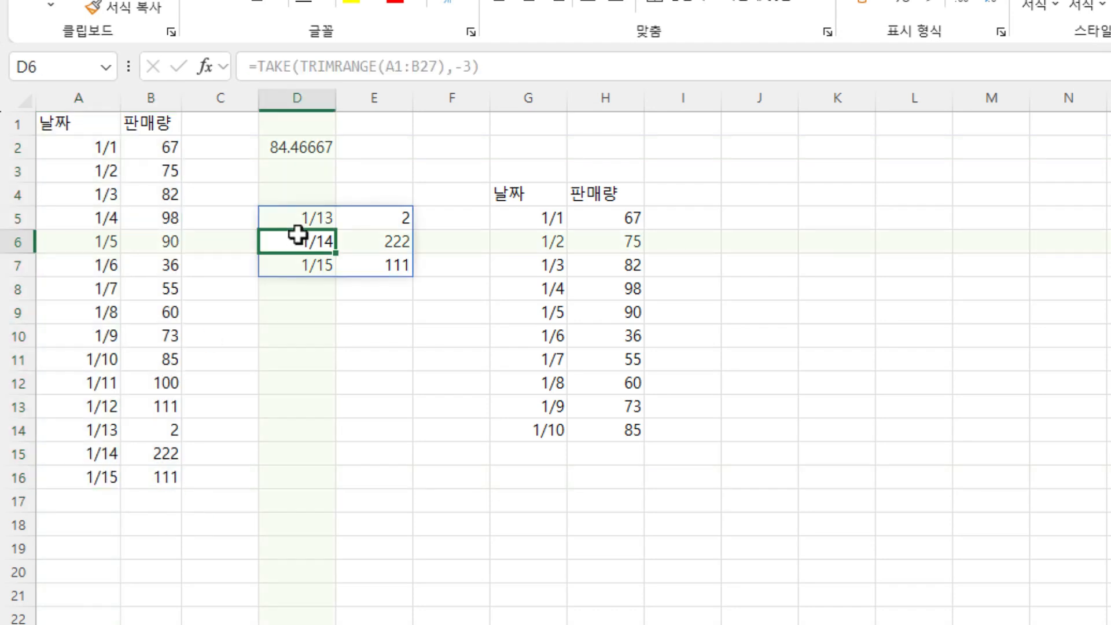
click(306, 219)
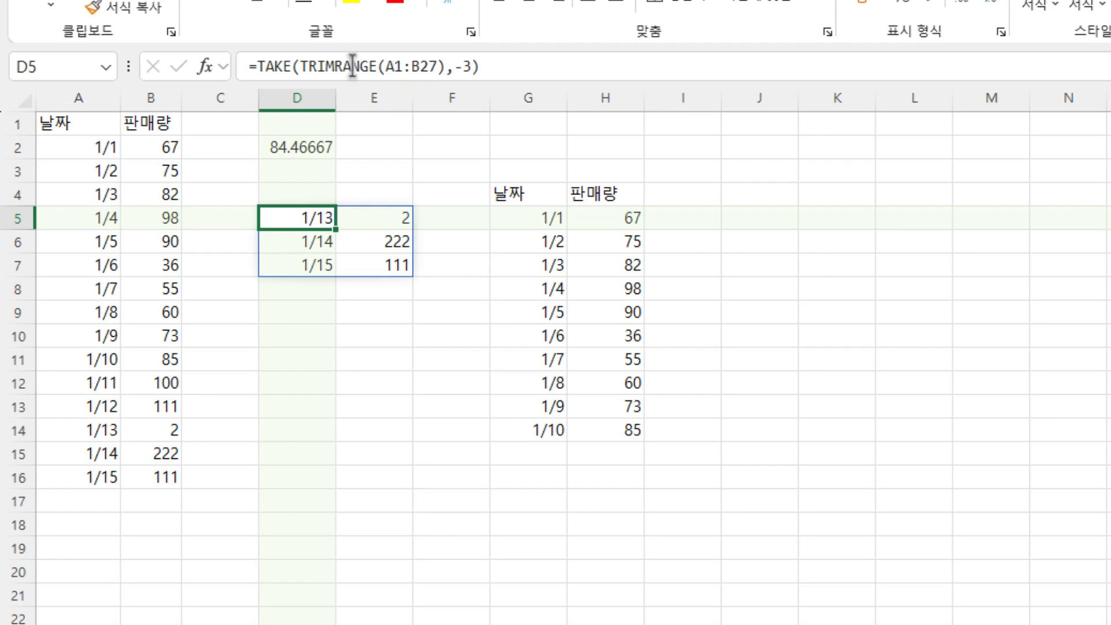
click(303, 65)
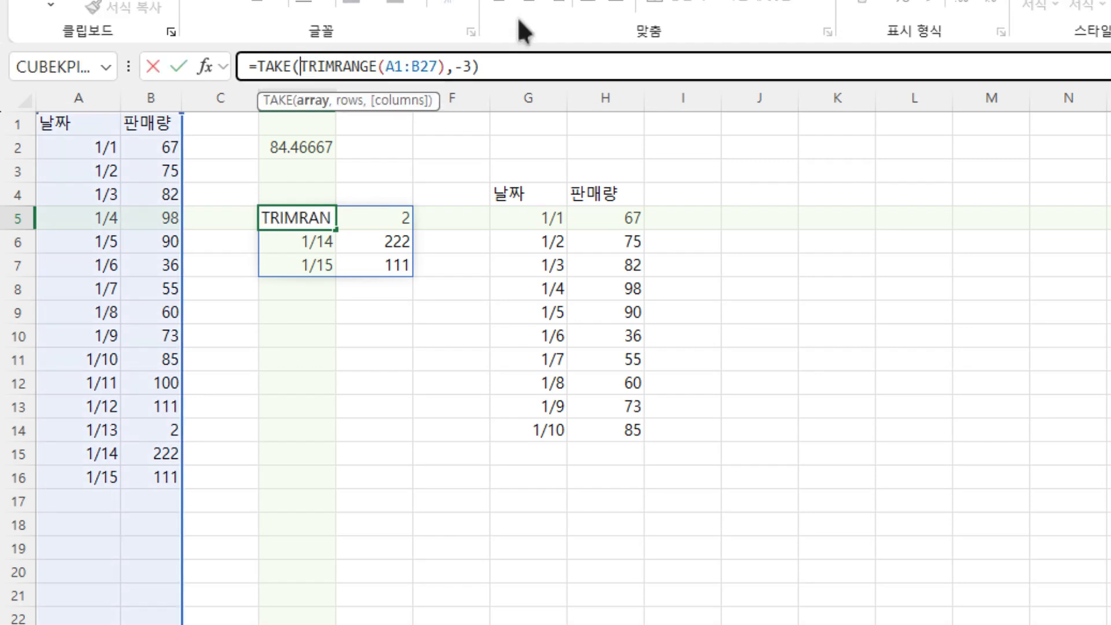
key(Delete)
key(Delete)
key(Delete)
key(Delete)
key(Delete)
key(Delete)
key(Delete)
key(Delete)
key(Delete)
key(Delete)
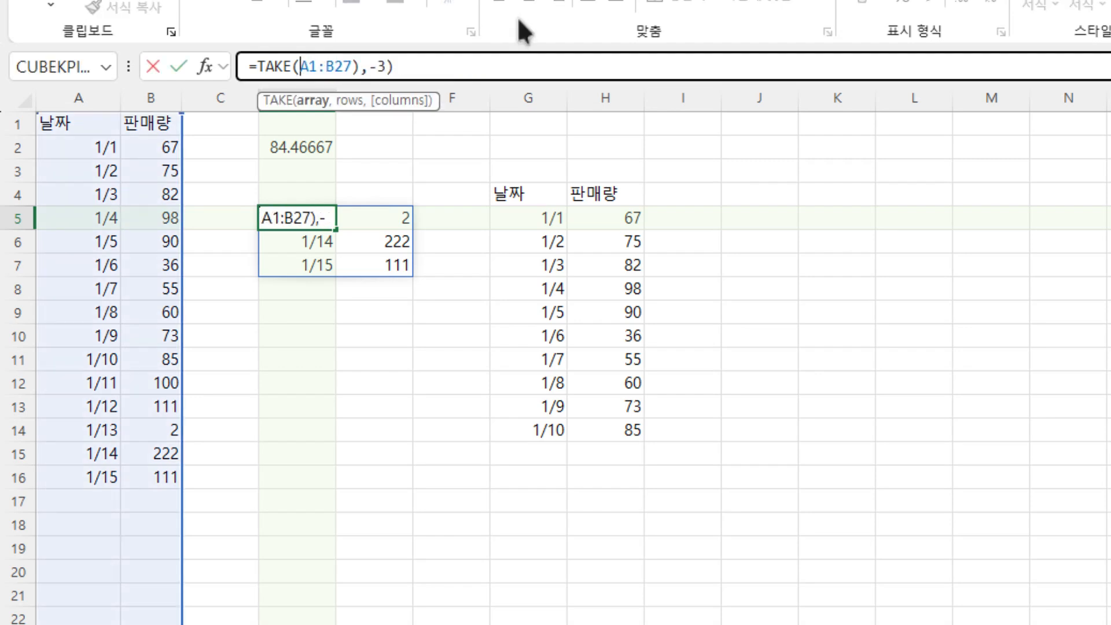
key(Right)
key(Right)
key(Right)
key(Right)
key(Right)
key(Right)
key(Right)
key(Right)
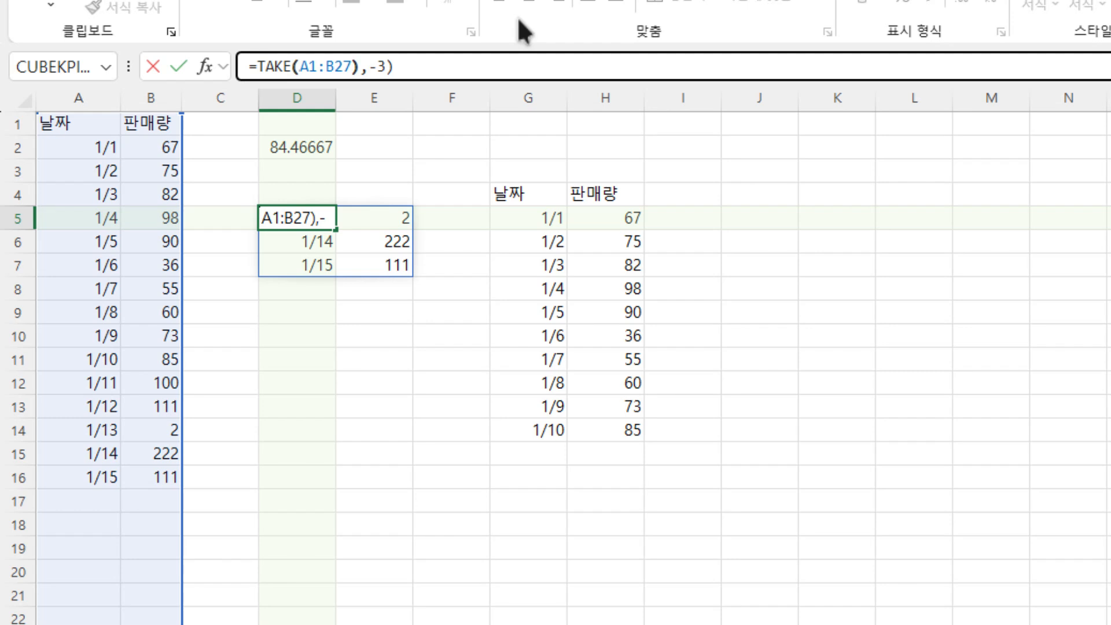
key(Left)
key(BackSpace)
- Add a trim dot after the colon in D5's range so the formula reads =TAKE(A1:.B27,-3)
key(Left)
key(Left)
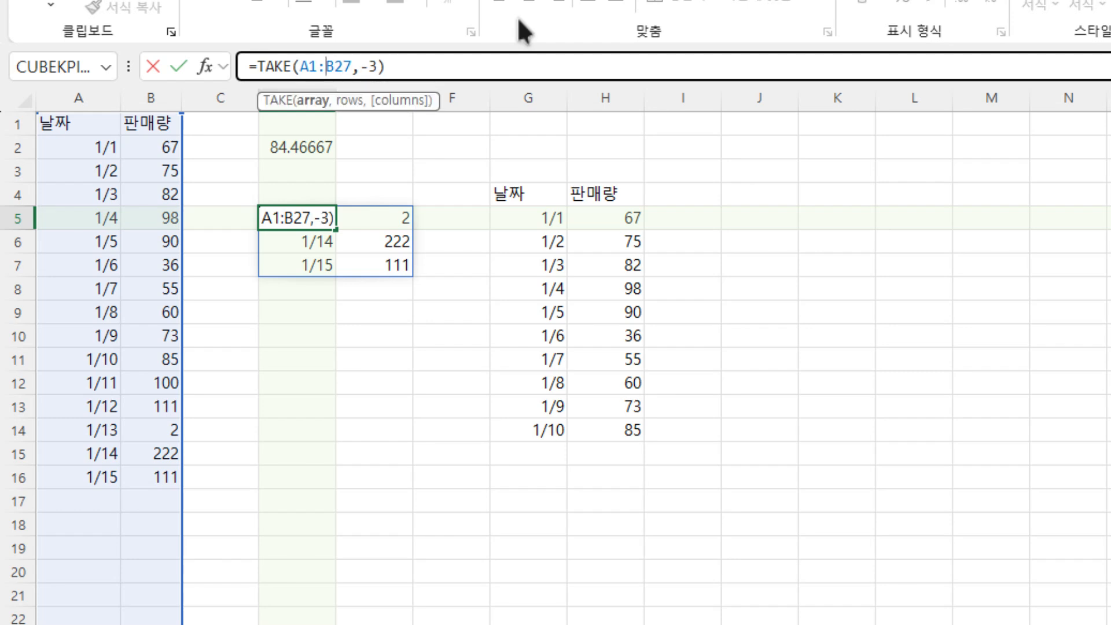
text(.)
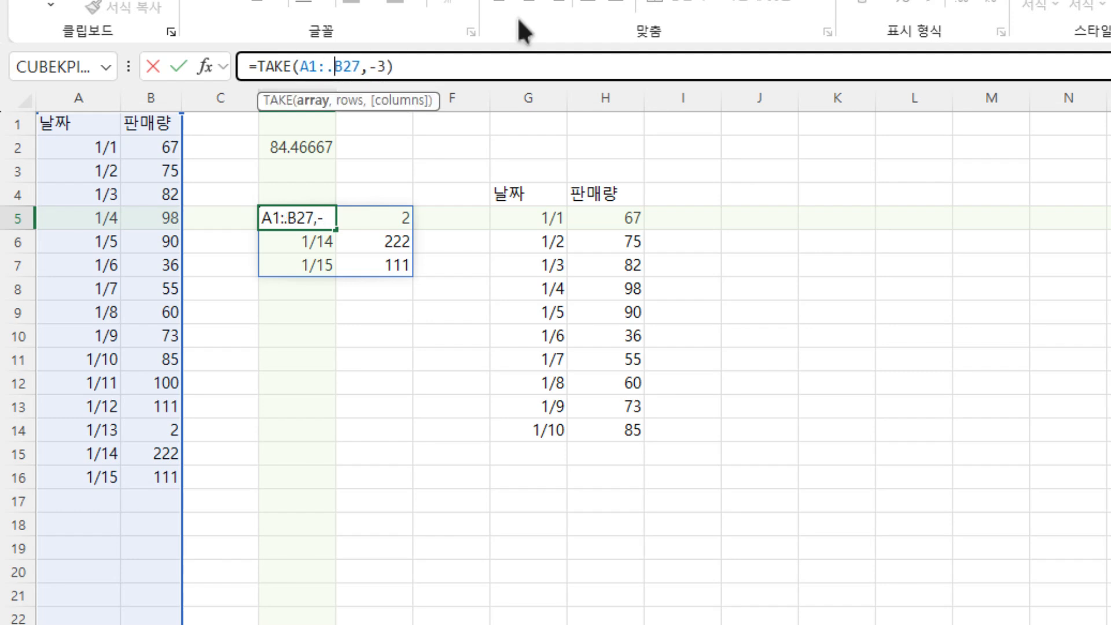
key(Return)
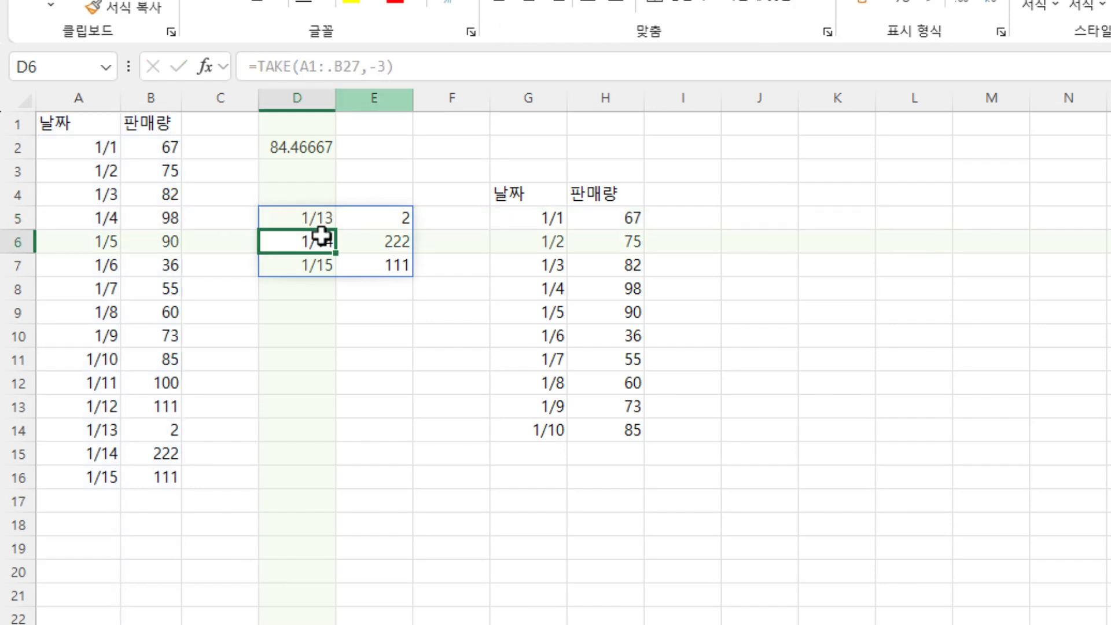
click(322, 261)
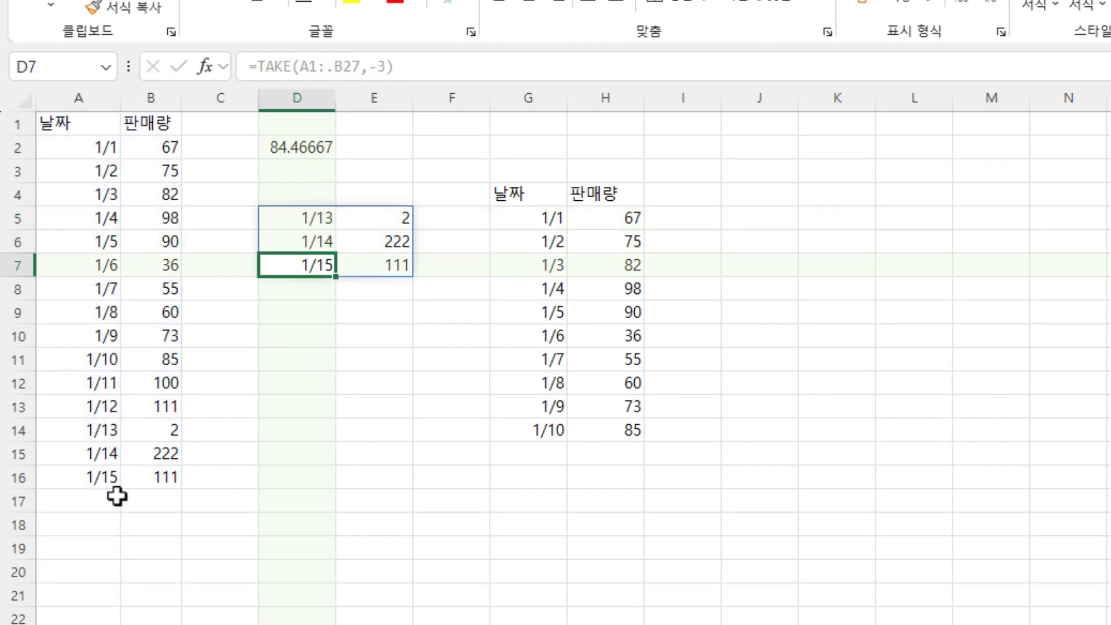
- Add a row in A17:B17 with the date 1/16 and quantity 222, and review the TAKE formula in D5
click(70, 501)
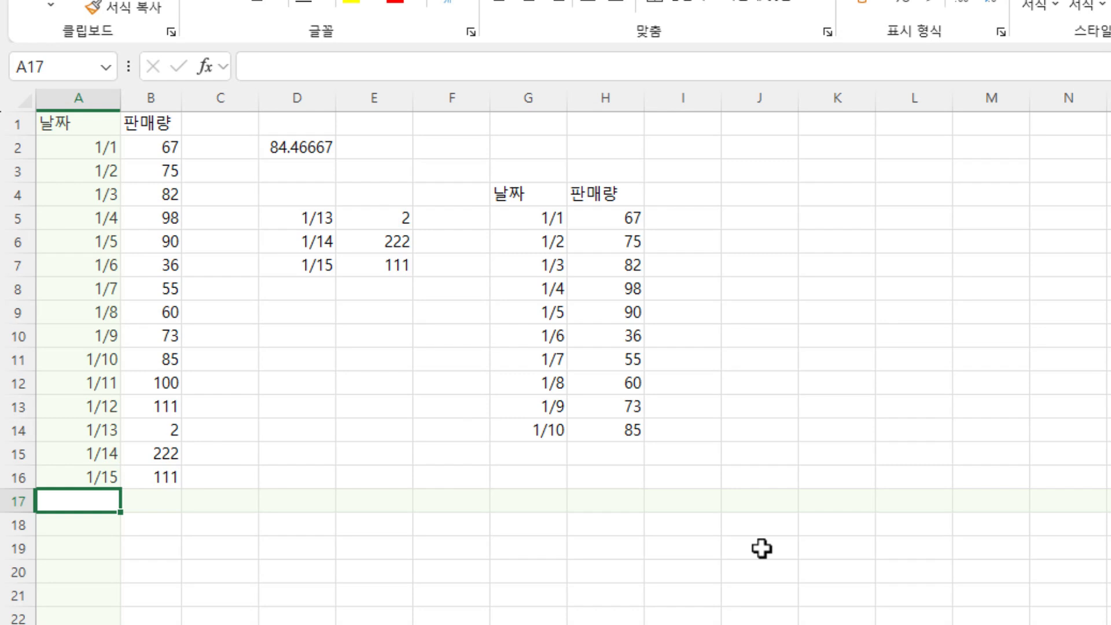
text(1/16)
key(Tab)
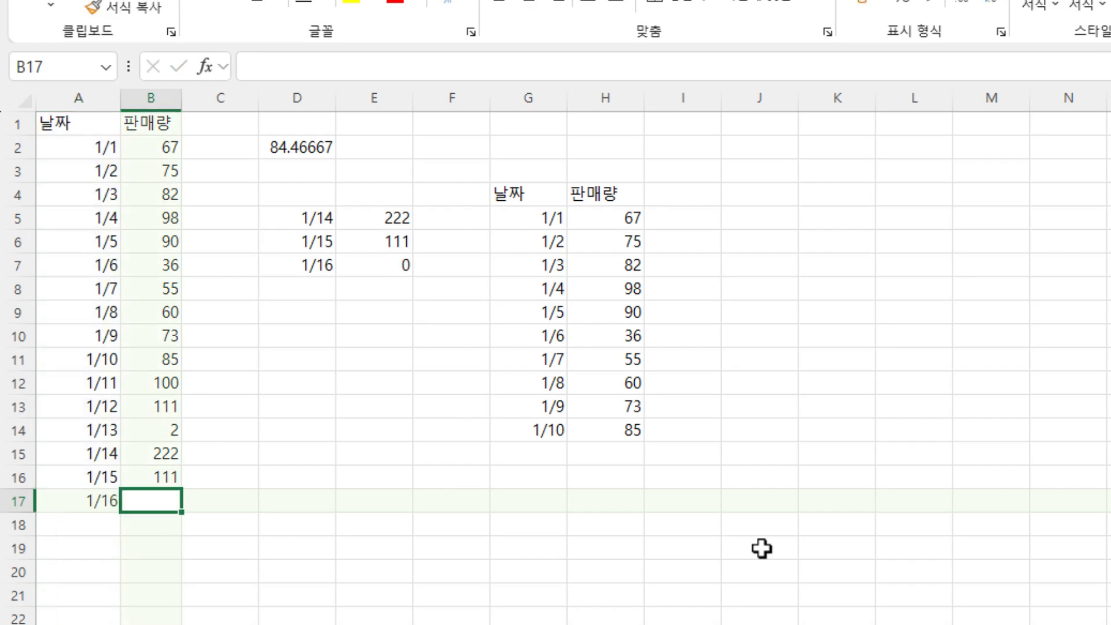
text(22)
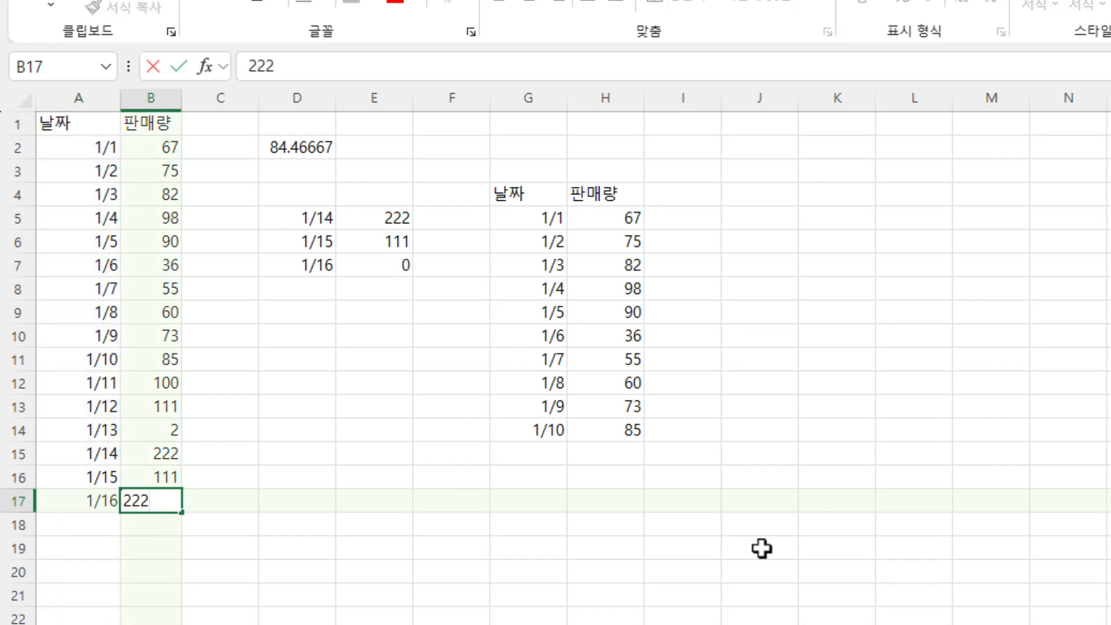
text(2)
key(Return)
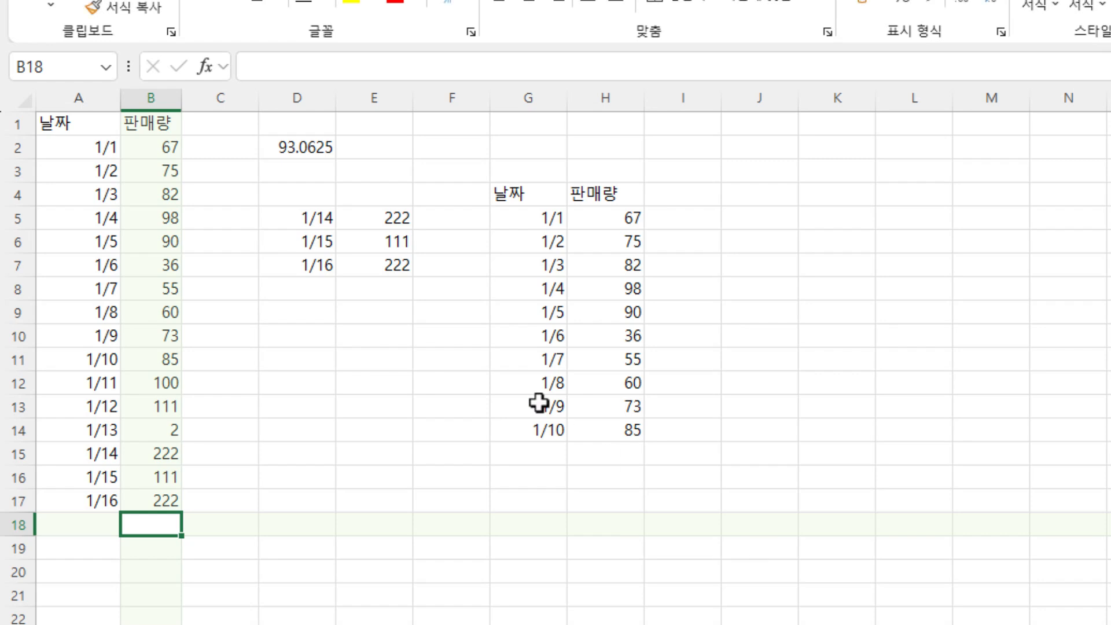
click(164, 494)
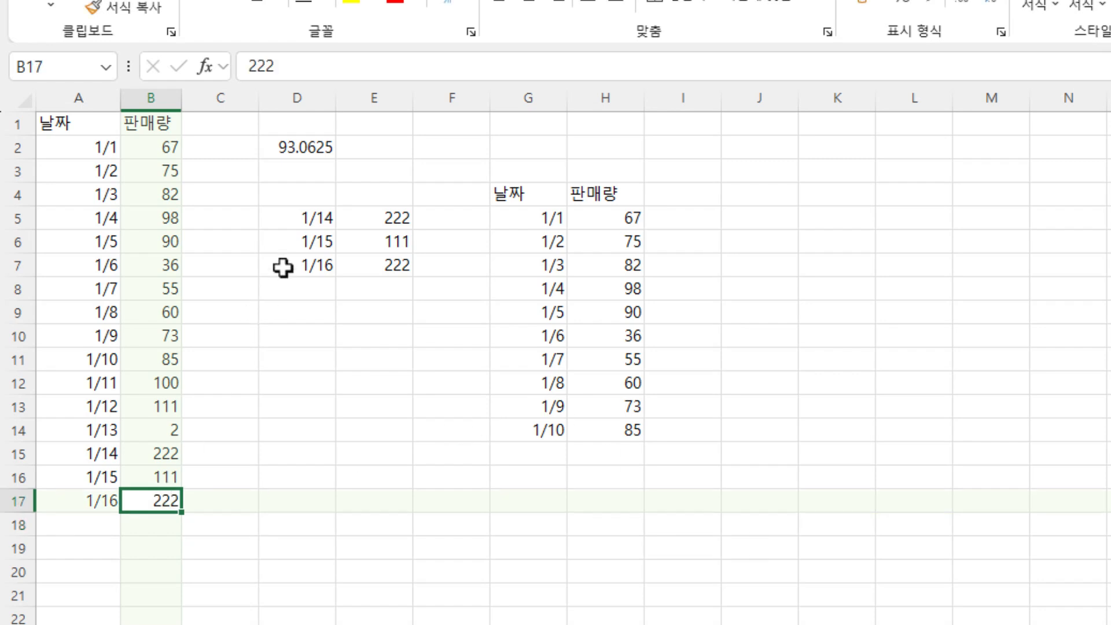
double_click(301, 217)
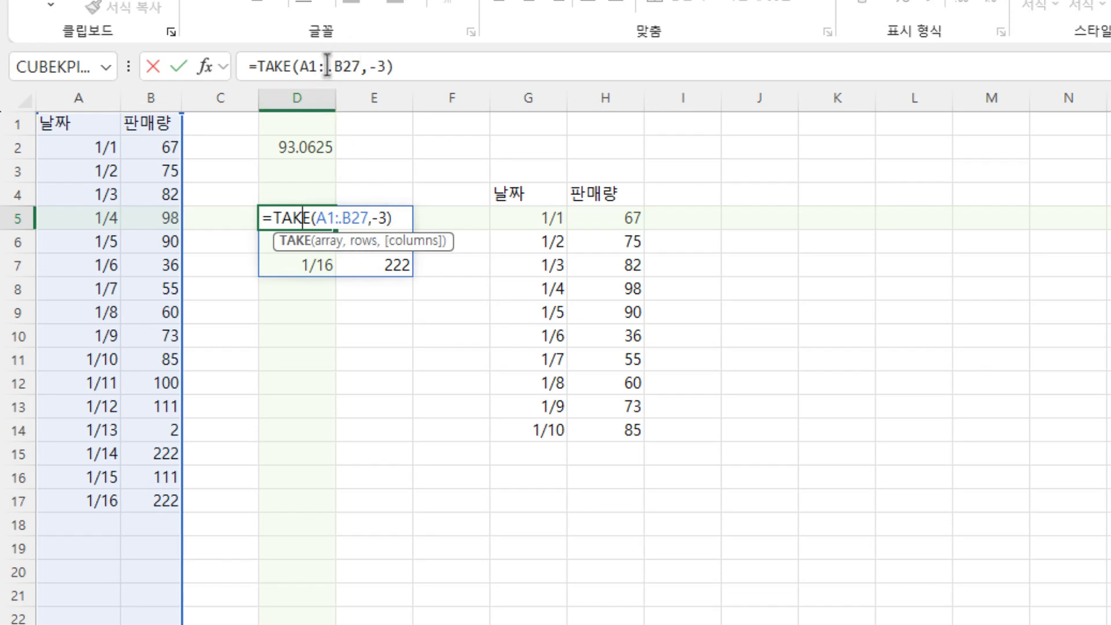
key(ctrl+Return)
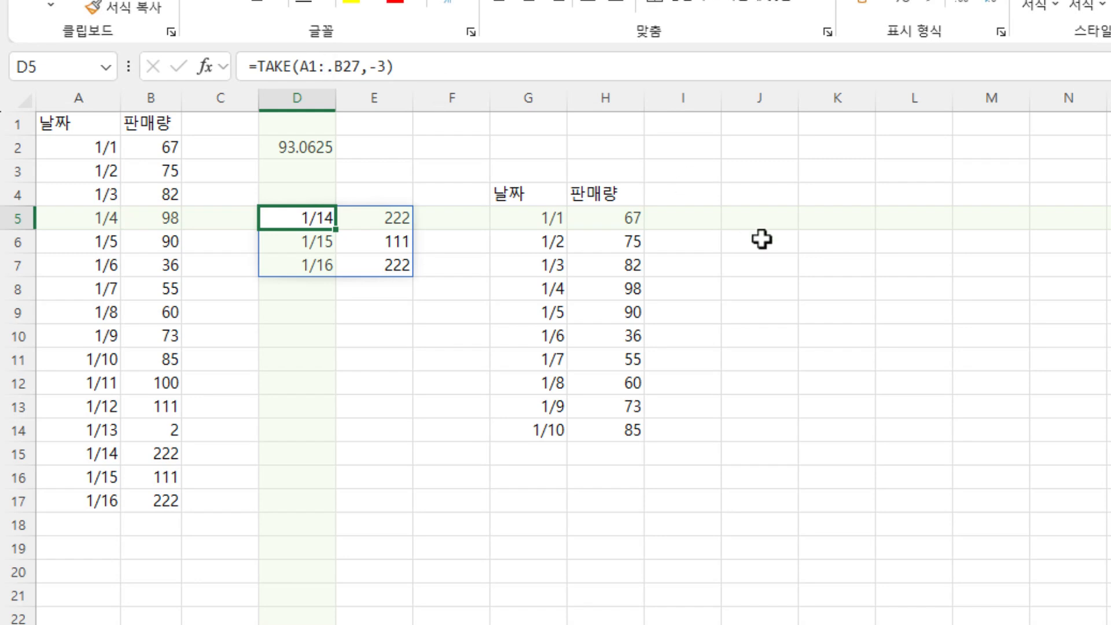
- Enter an AVERAGE formula in J5 that covers the whole sales column H, reading =AVERAGE(H:H)
click(612, 266)
drag(613, 129, 605, 179)
click(612, 237)
drag(612, 237, 606, 320)
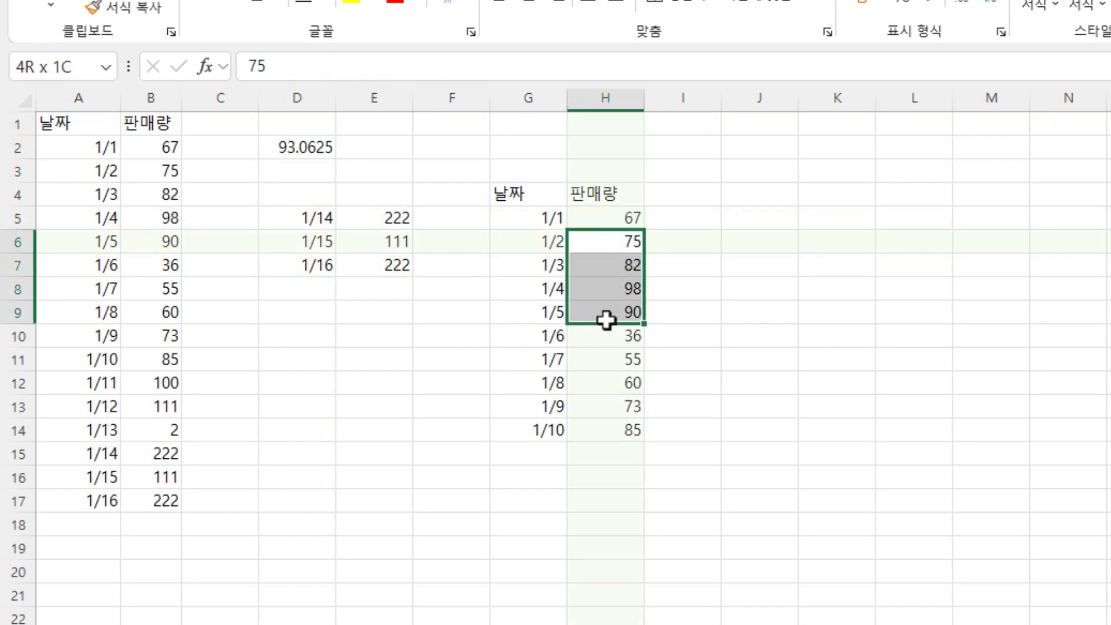
click(781, 224)
text(=av)
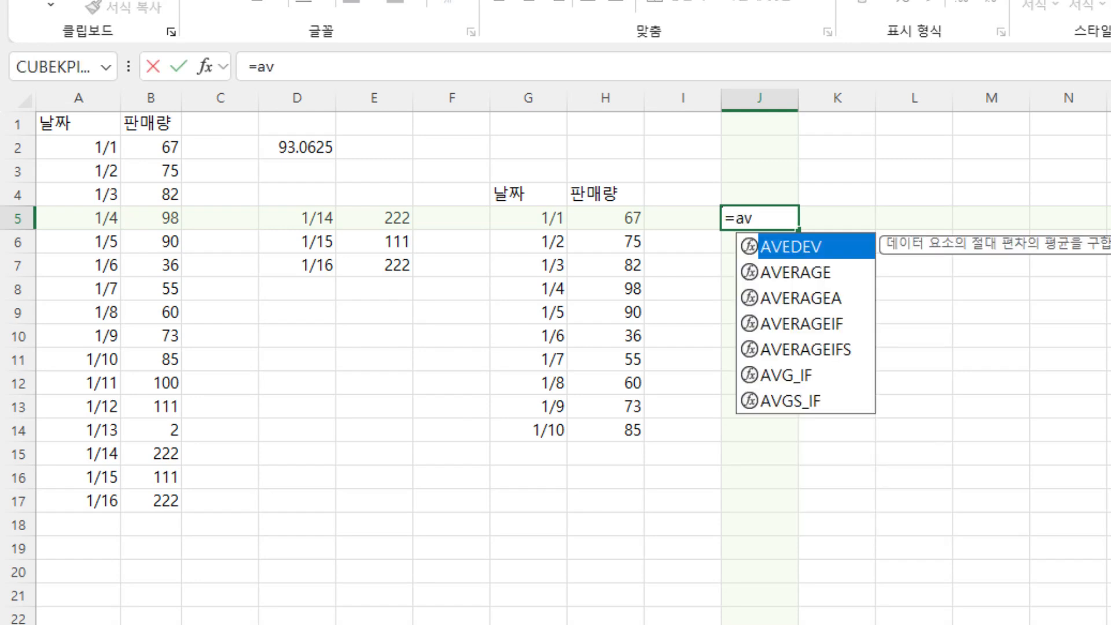
key(Down)
key(Tab)
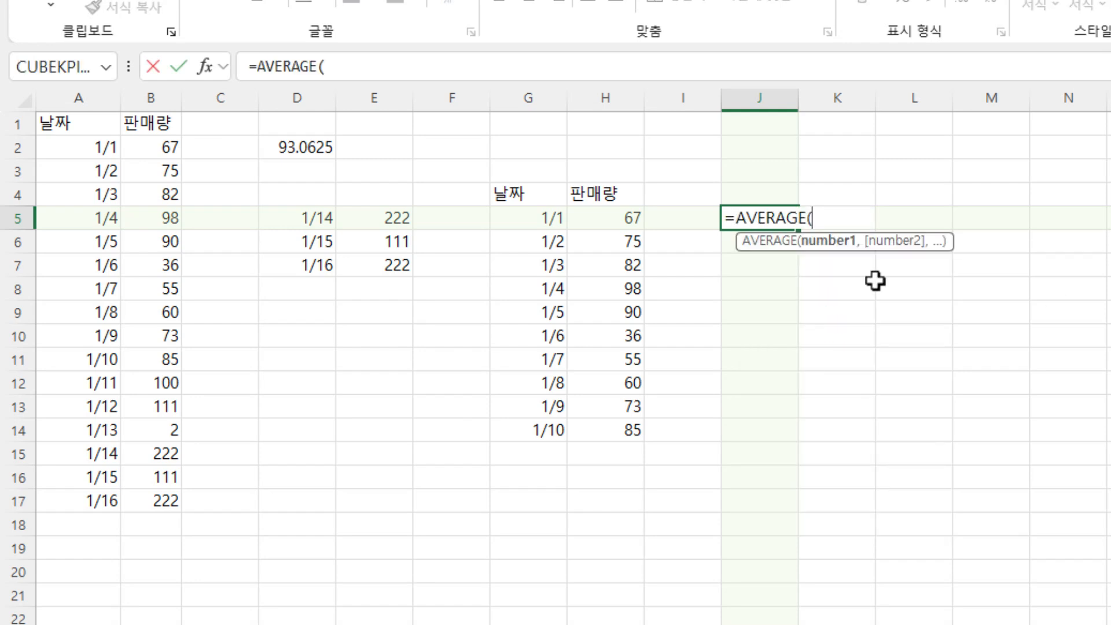
drag(590, 218, 603, 430)
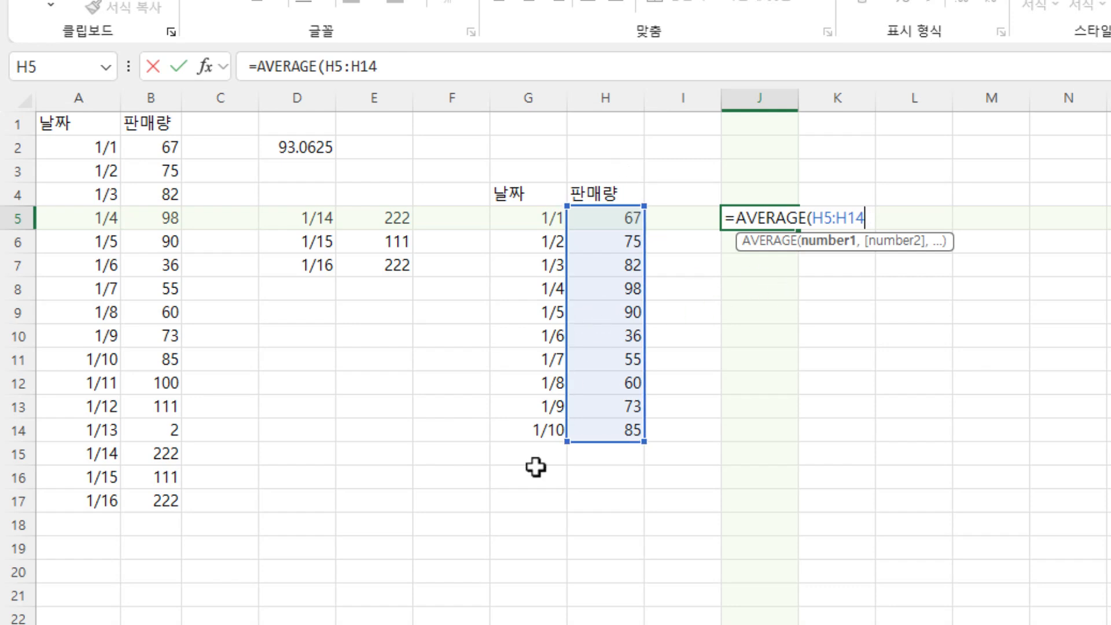
click(617, 287)
drag(614, 229, 606, 624)
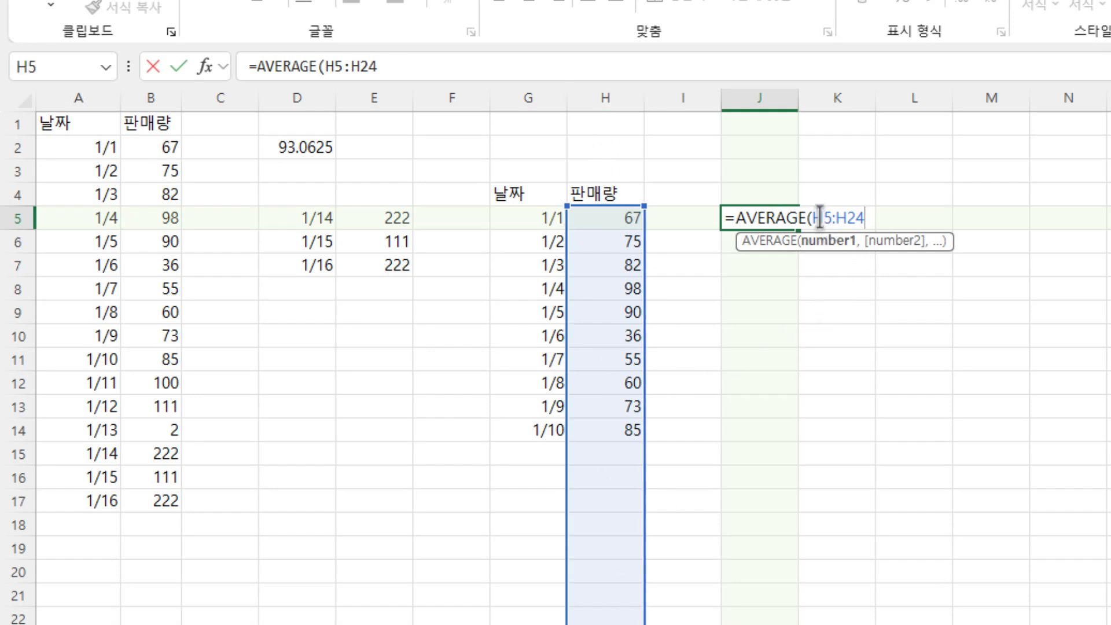
click(616, 94)
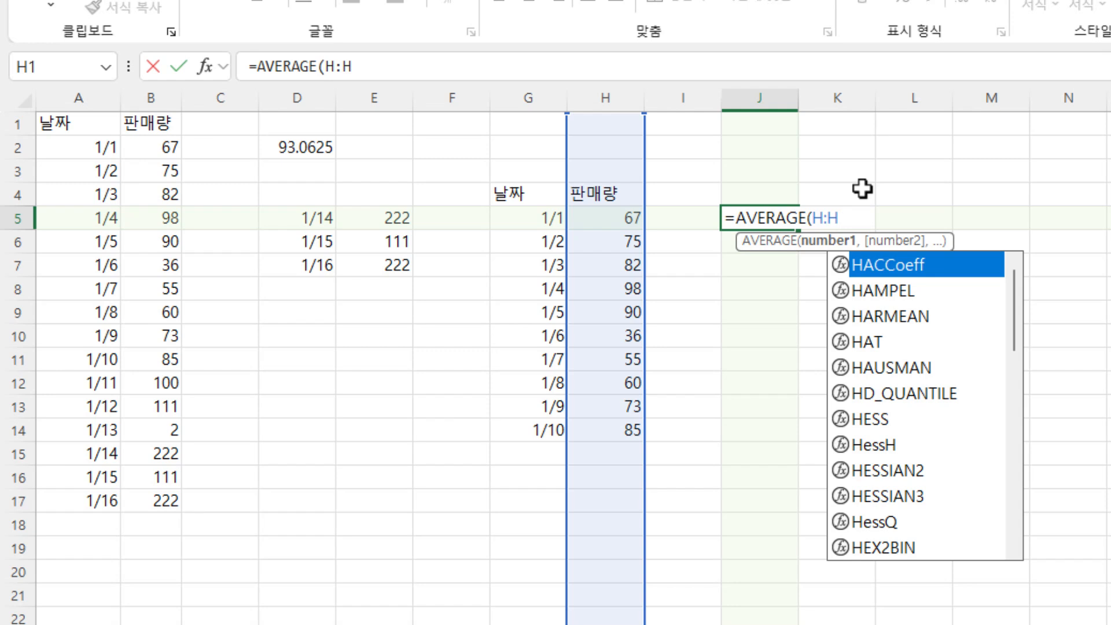
key(Escape)
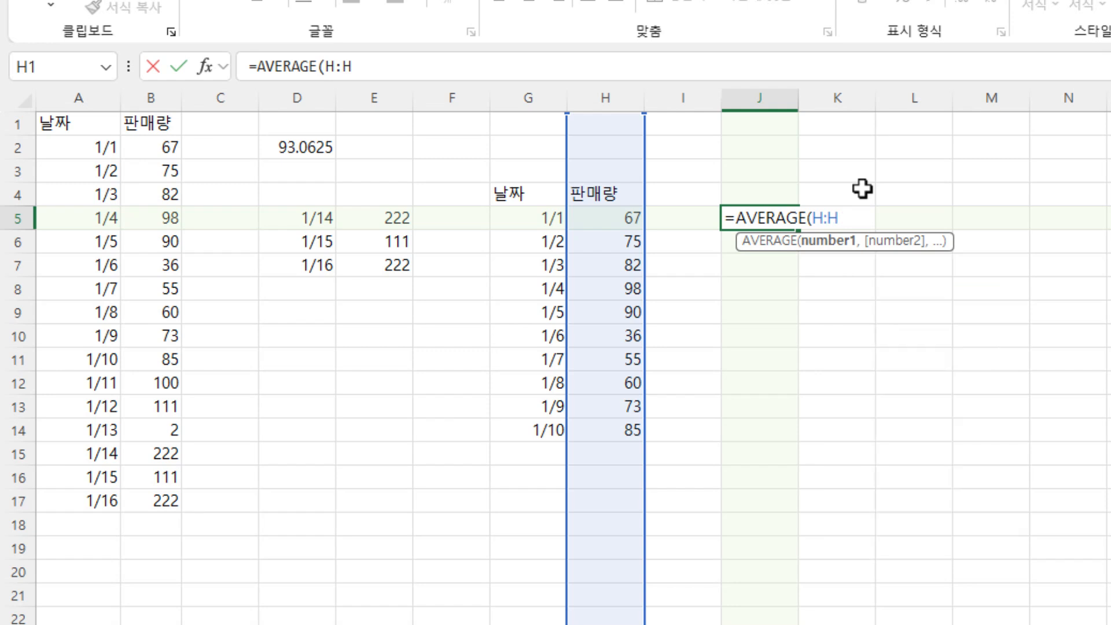
key(Return)
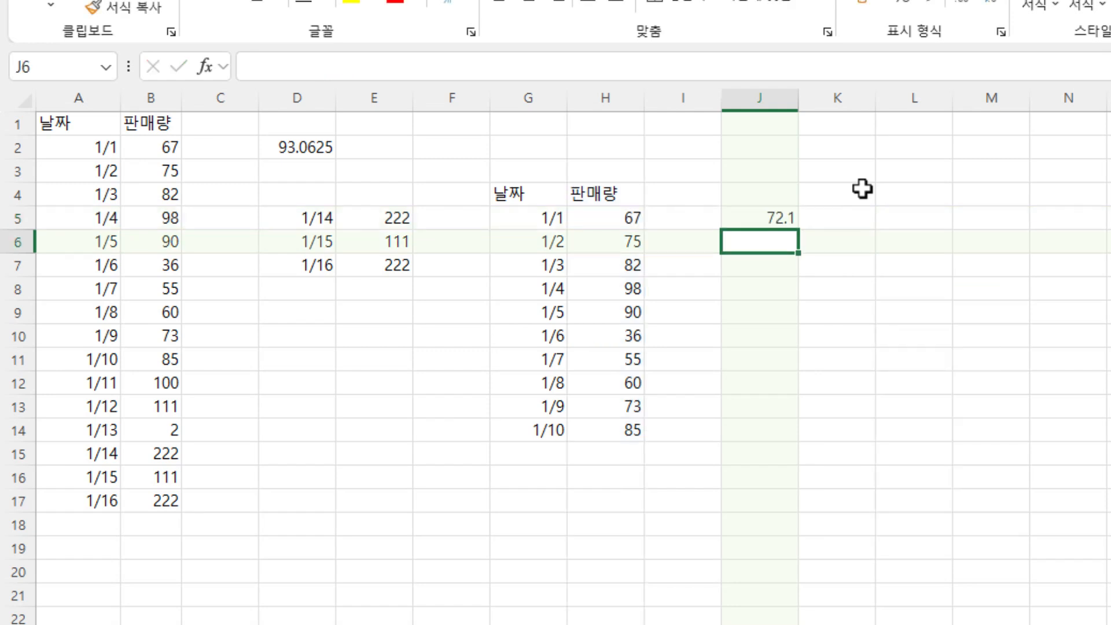
- Add the sales quantities 44 and 33 in H15 and H16 below the second table
click(625, 457)
text(44)
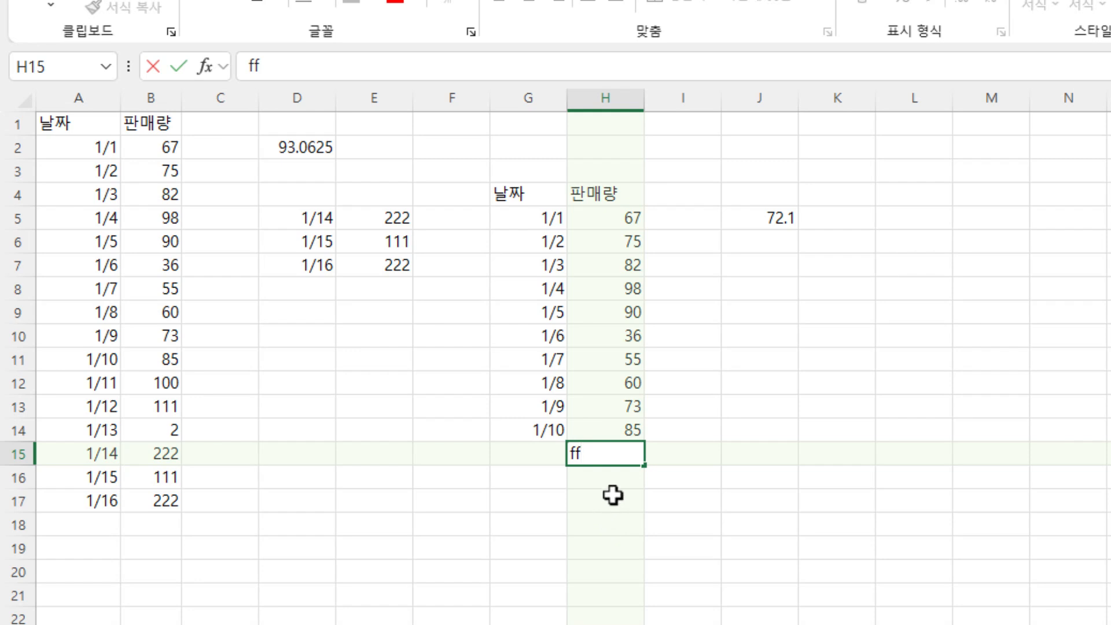
key(Return)
text(33)
key(Return)
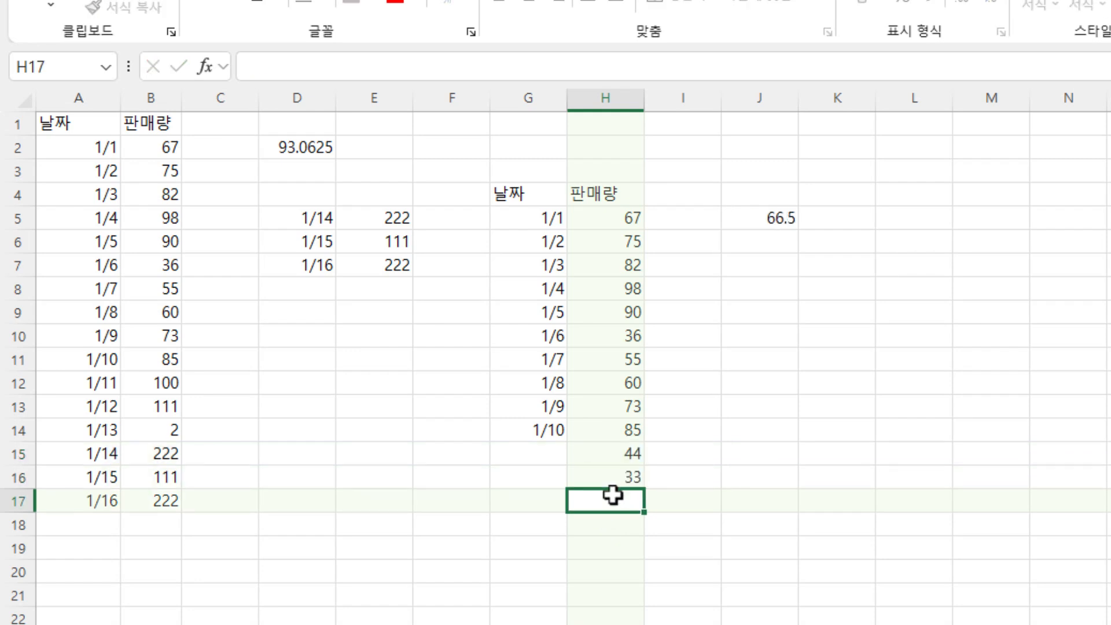
- Add trim dots on both sides of the colon in J5 so the formula reads =AVERAGE(H.:.H)
click(777, 216)
double_click(776, 217)
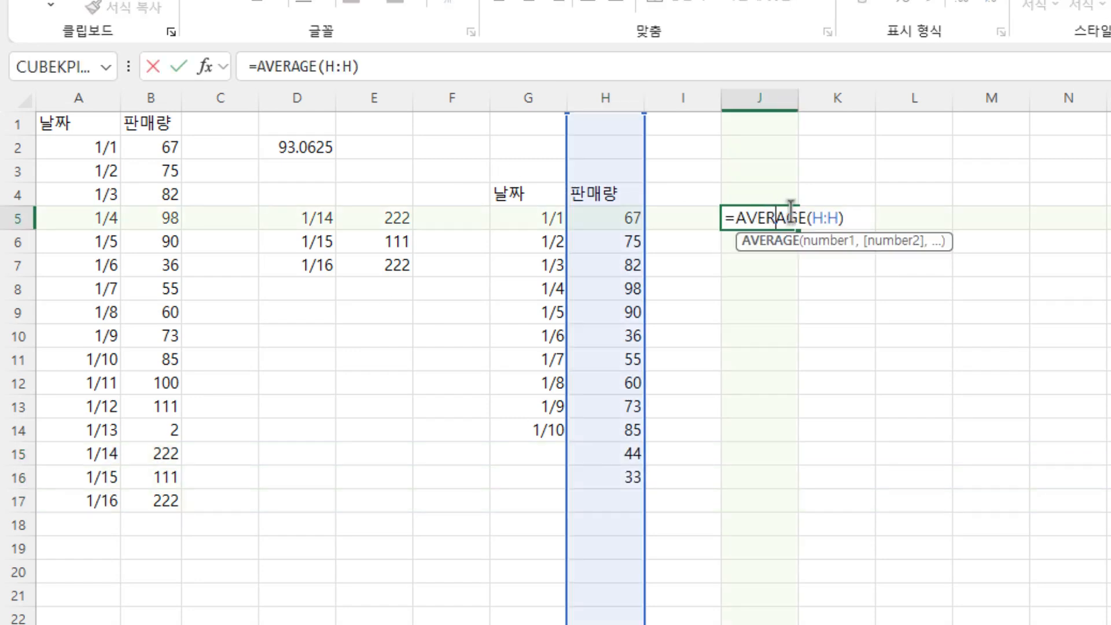
click(821, 219)
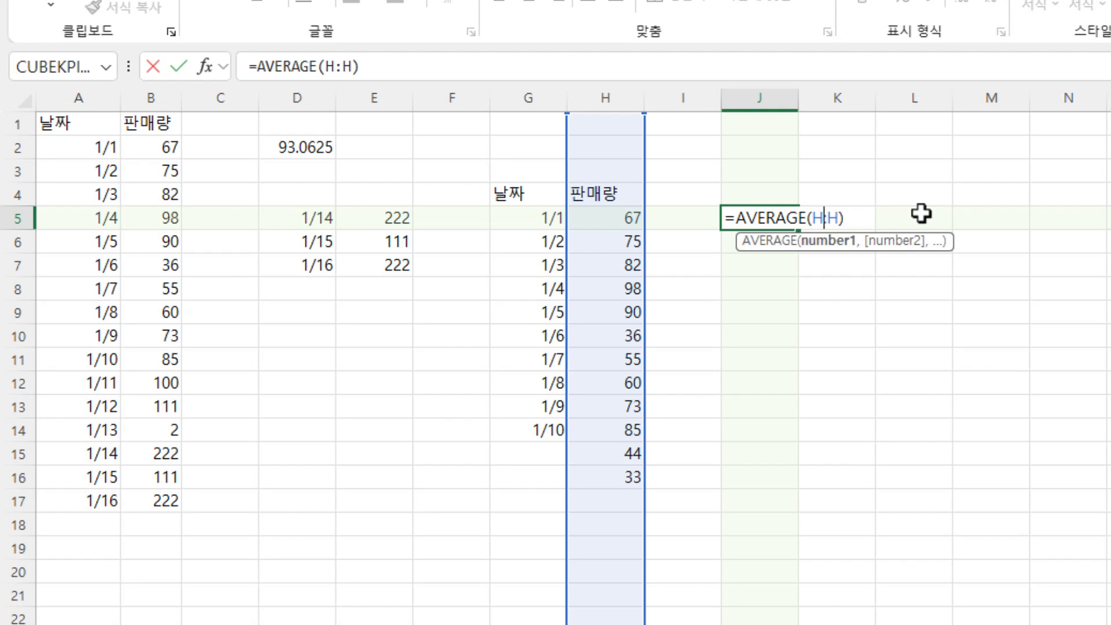
text(.)
text(.)
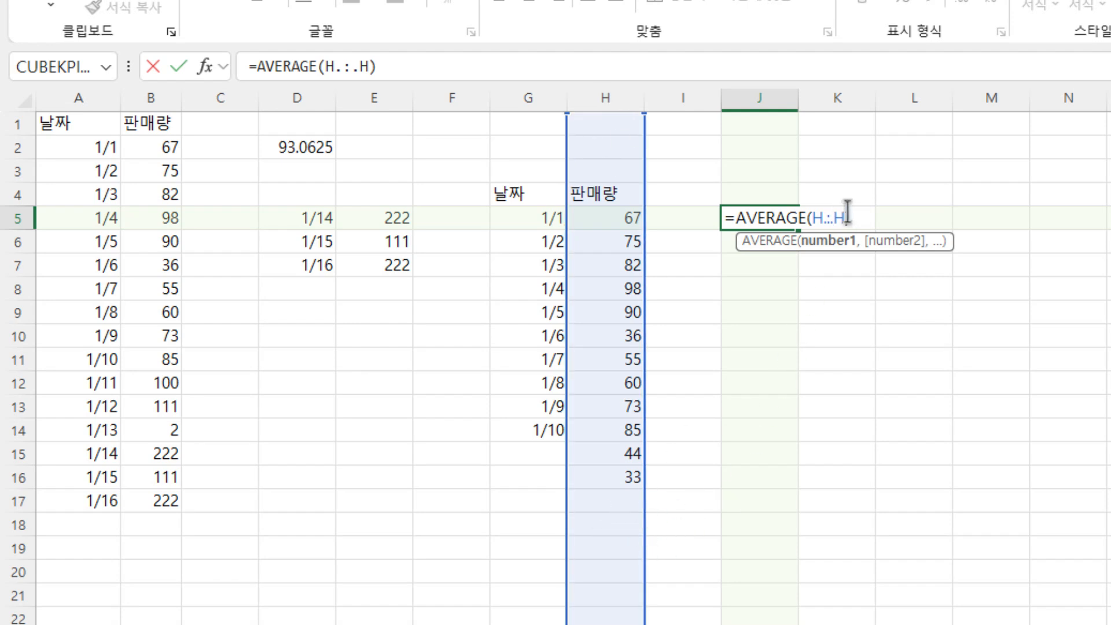
key(Return)
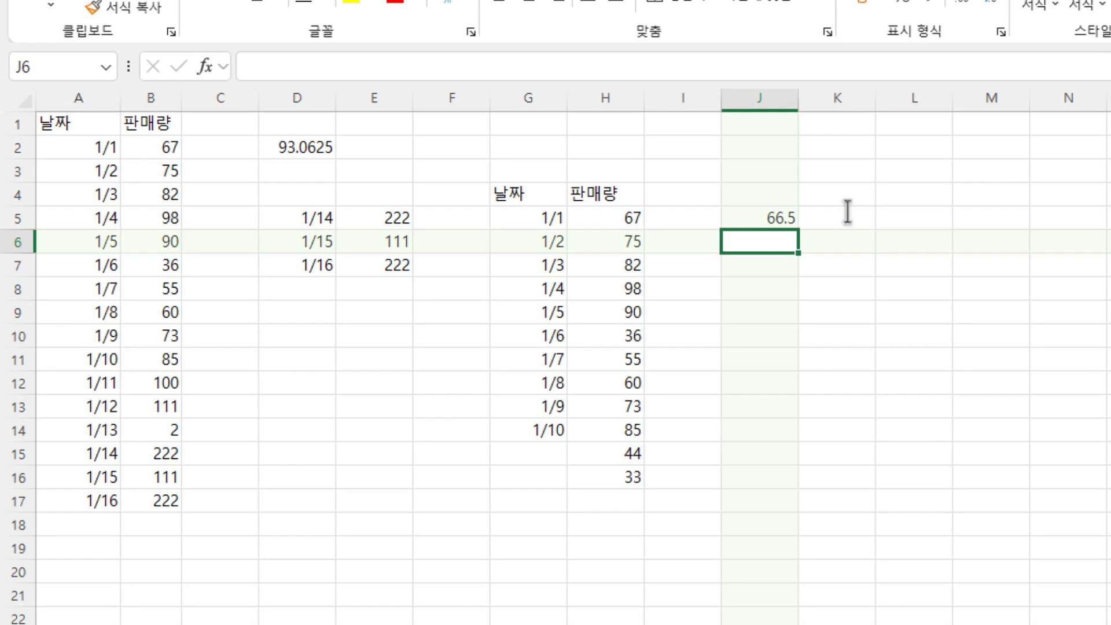
click(789, 217)
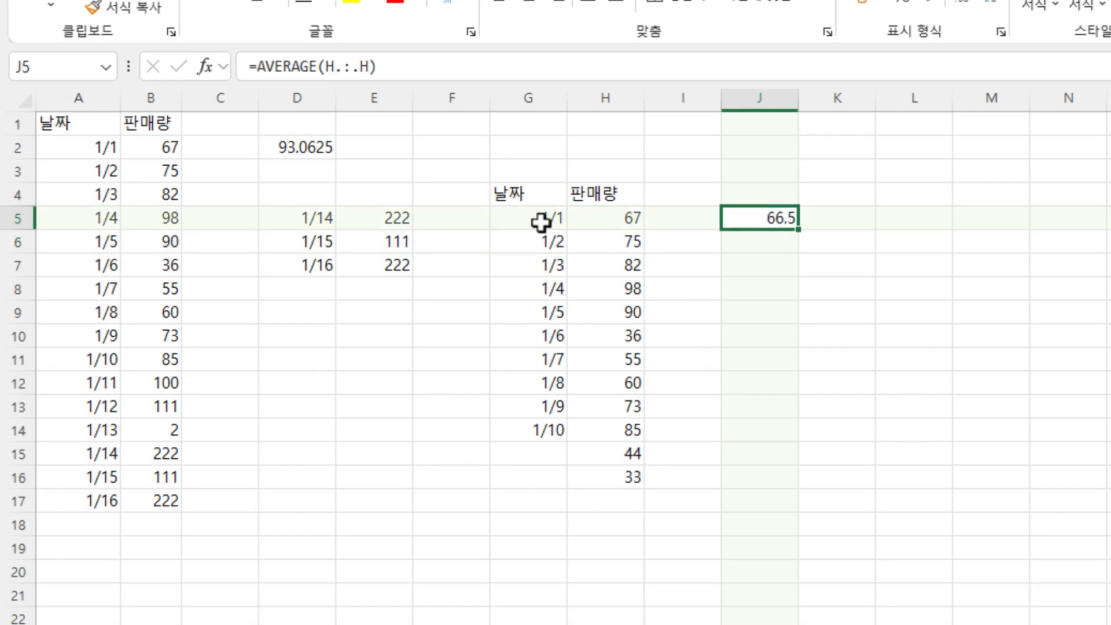
- Enter =TAKE(G:H,4) in J7 and compare its result with the rows at the top of columns G and H
click(756, 270)
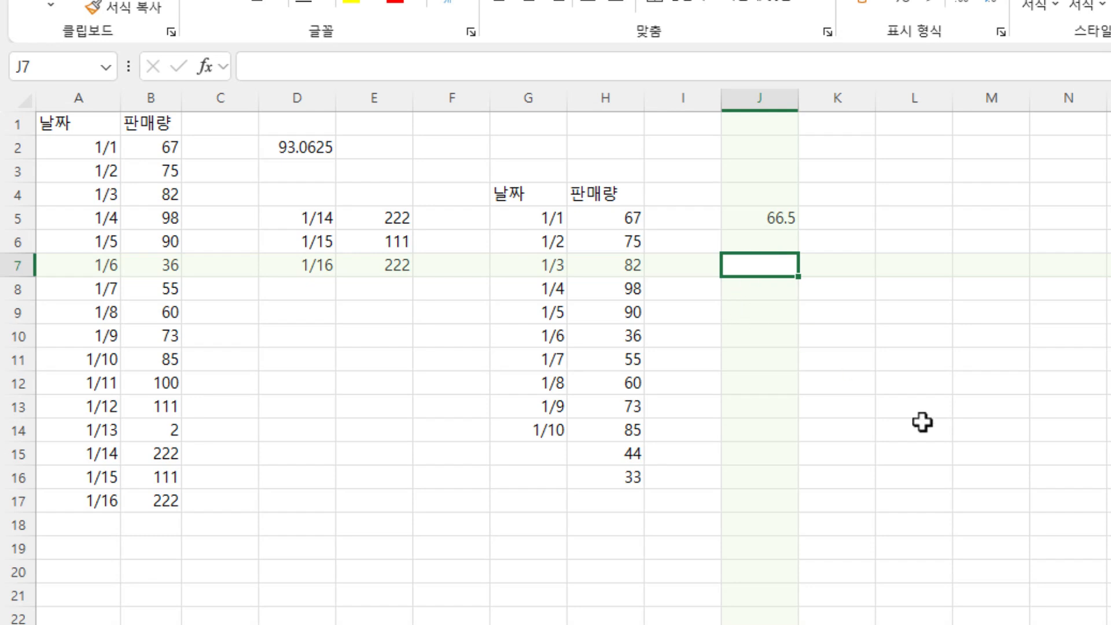
text(=take)
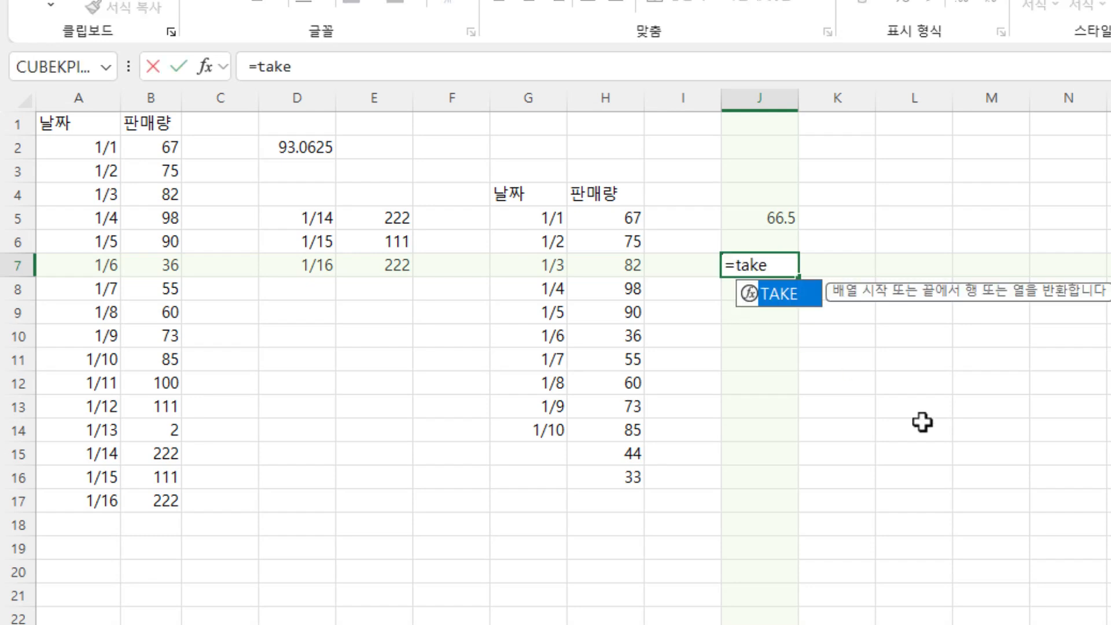
text(()
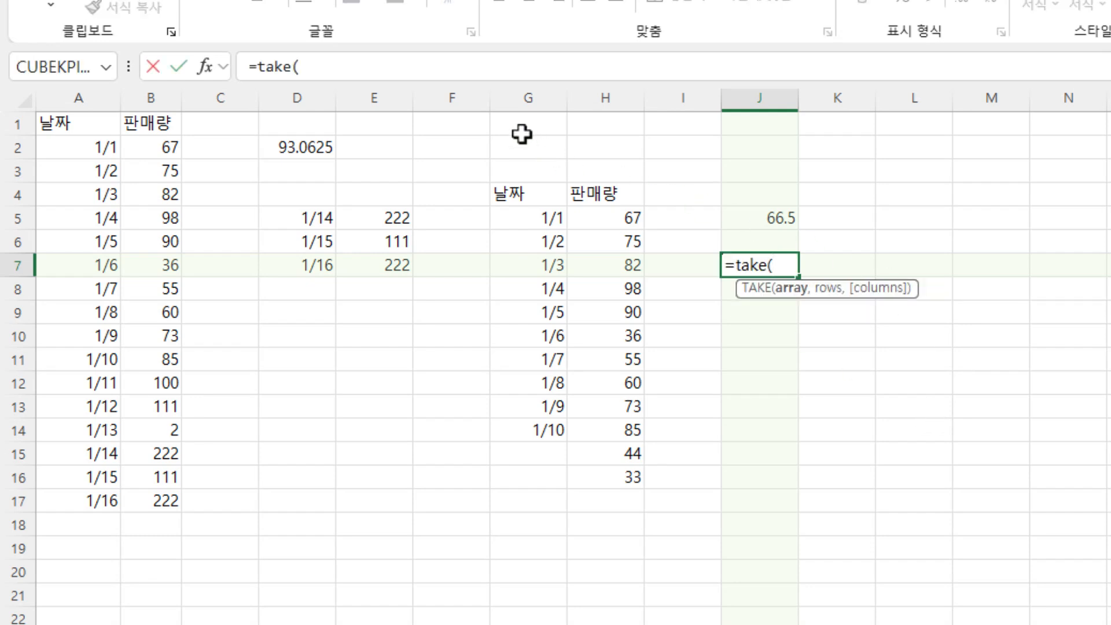
drag(519, 104, 615, 108)
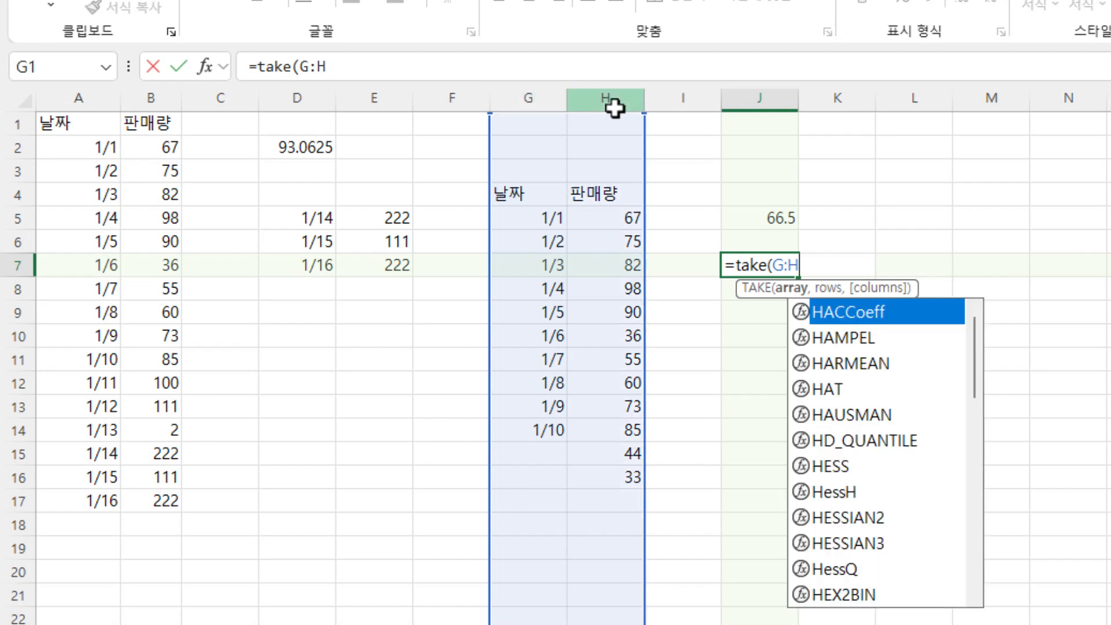
text(.)
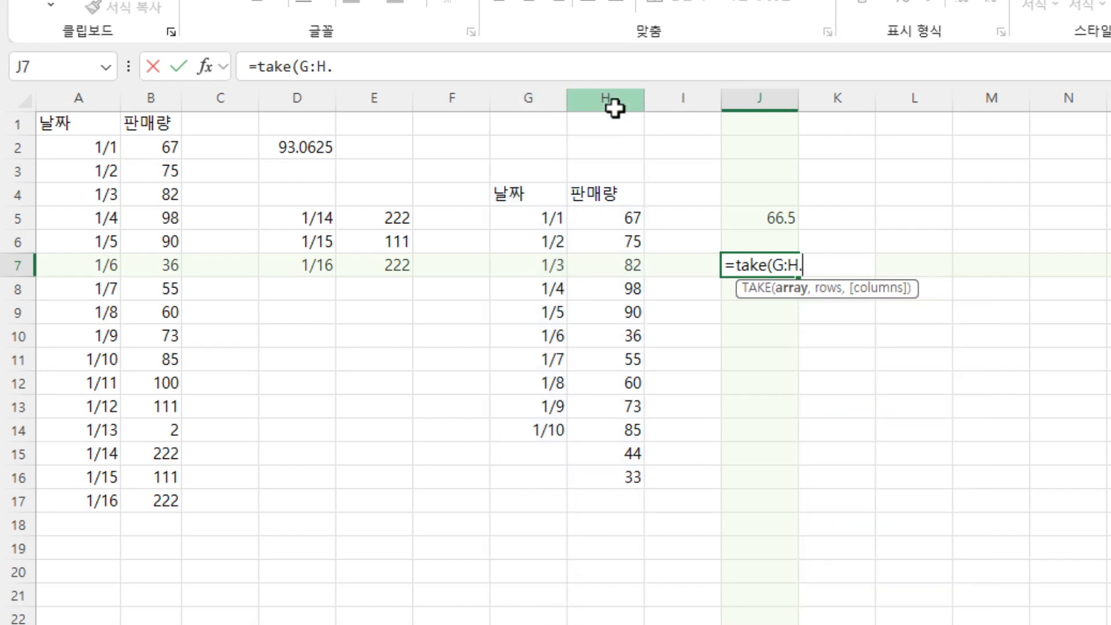
text(3)
key(BackSpace)
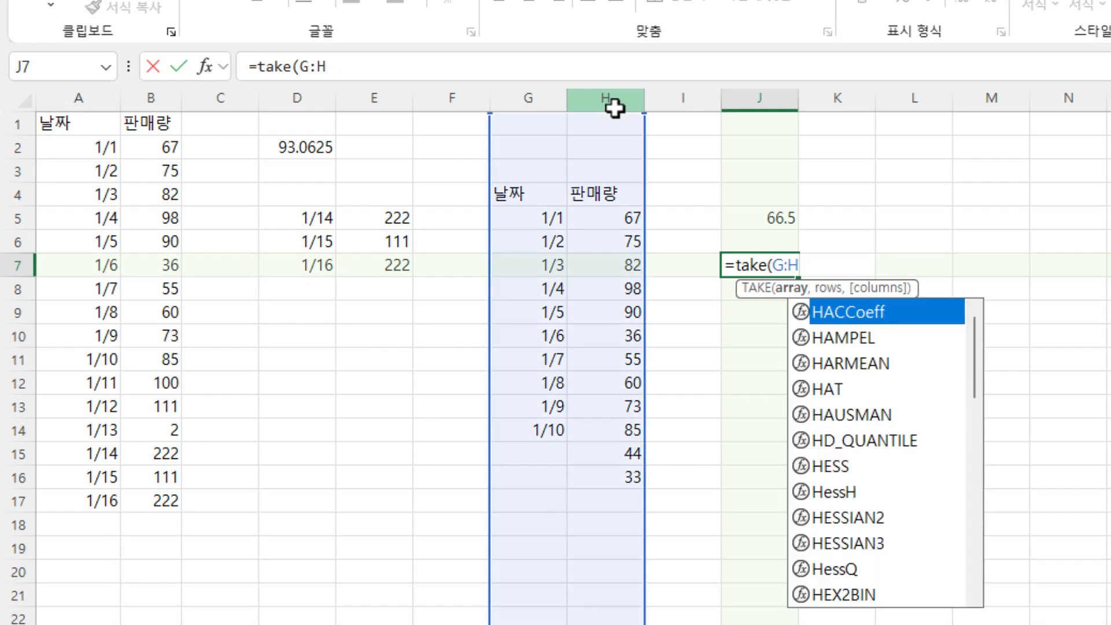
text(,)
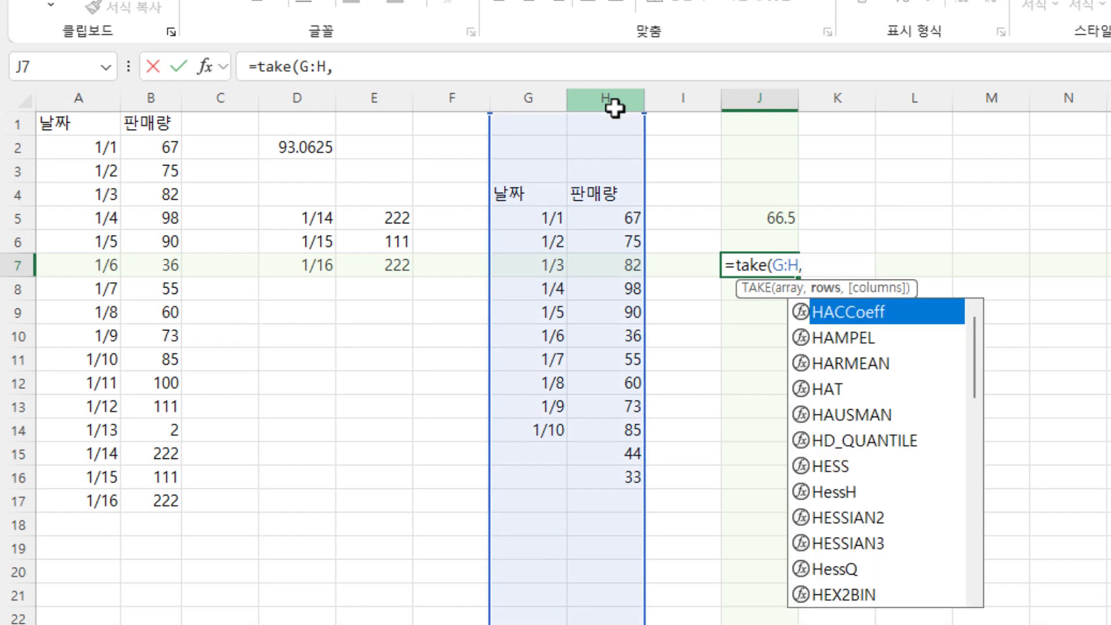
text(4)
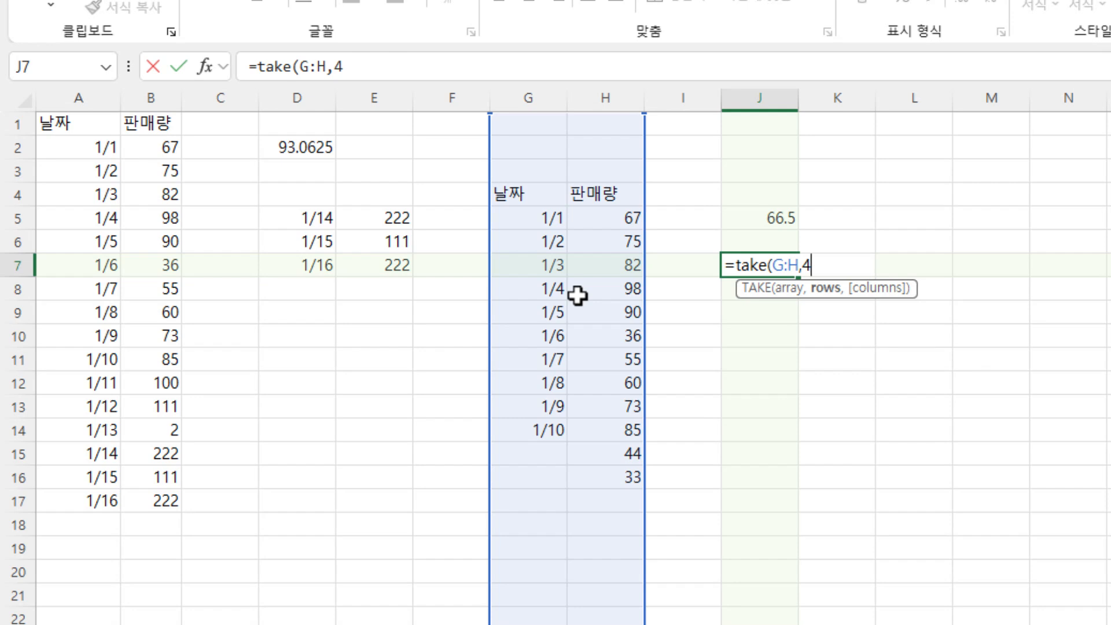
key(Return)
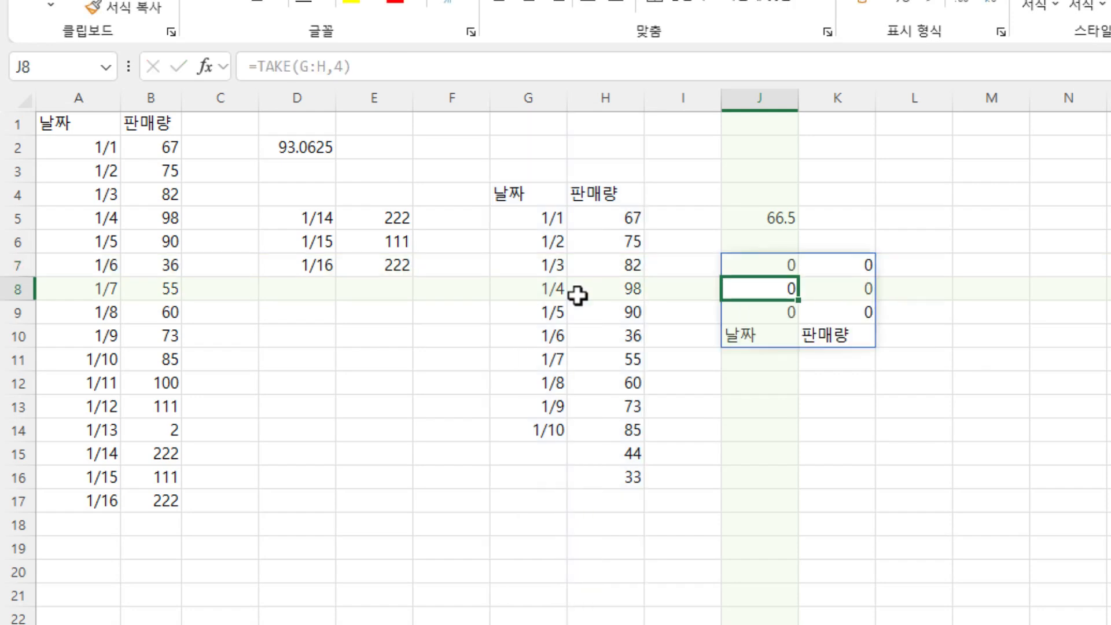
drag(519, 124, 599, 204)
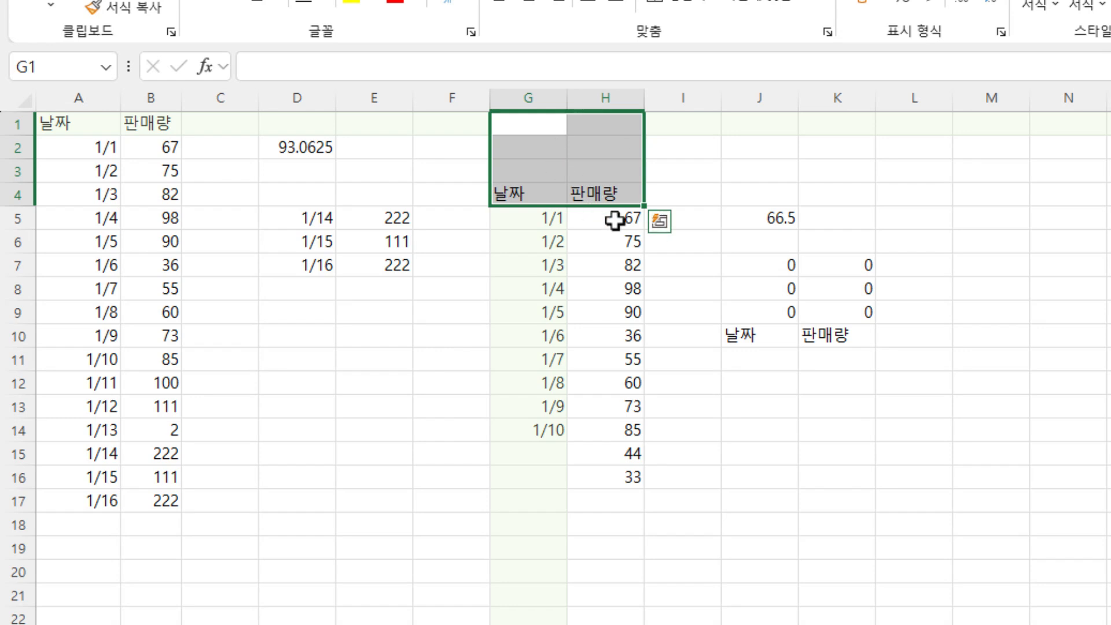
click(761, 341)
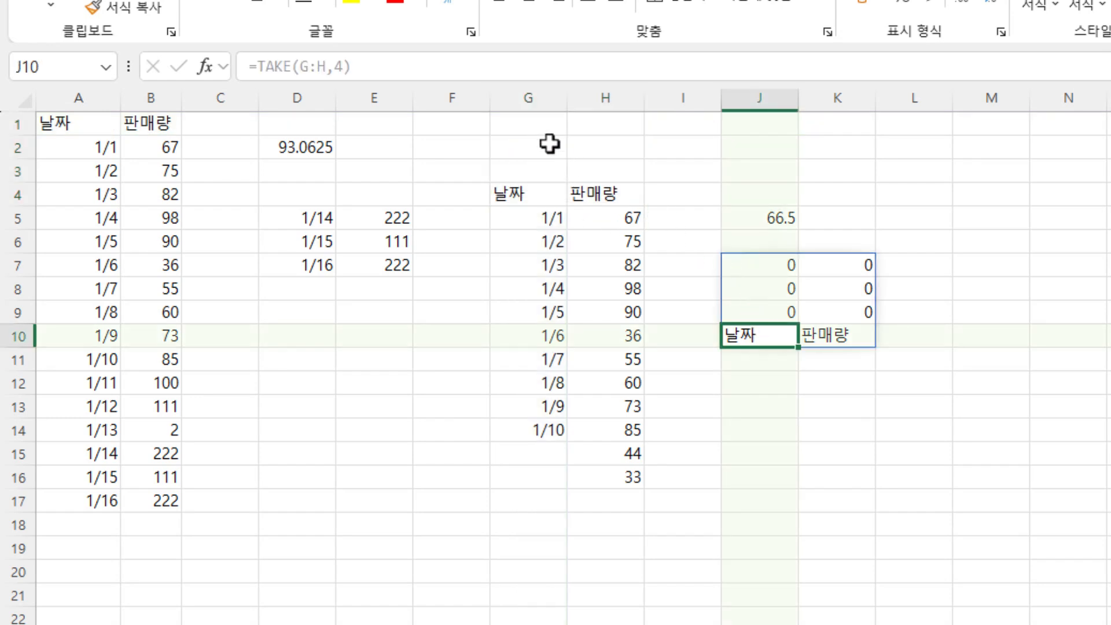
drag(532, 125, 608, 169)
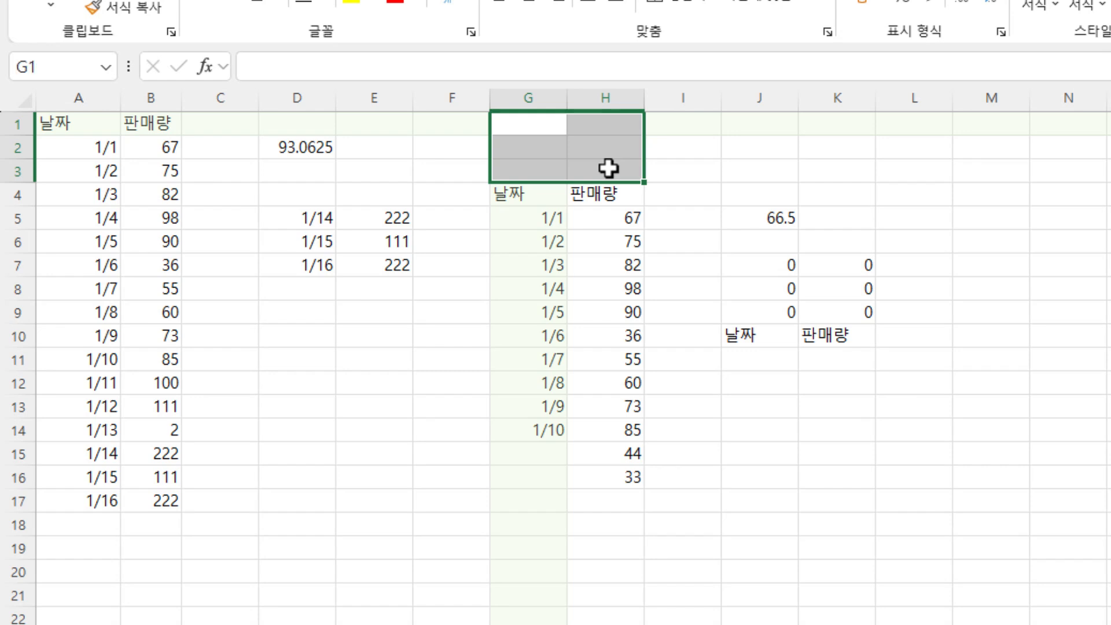
- Add trim dots on both sides of the colon in J7 so the formula reads =TAKE(G.:.H,4)
double_click(761, 265)
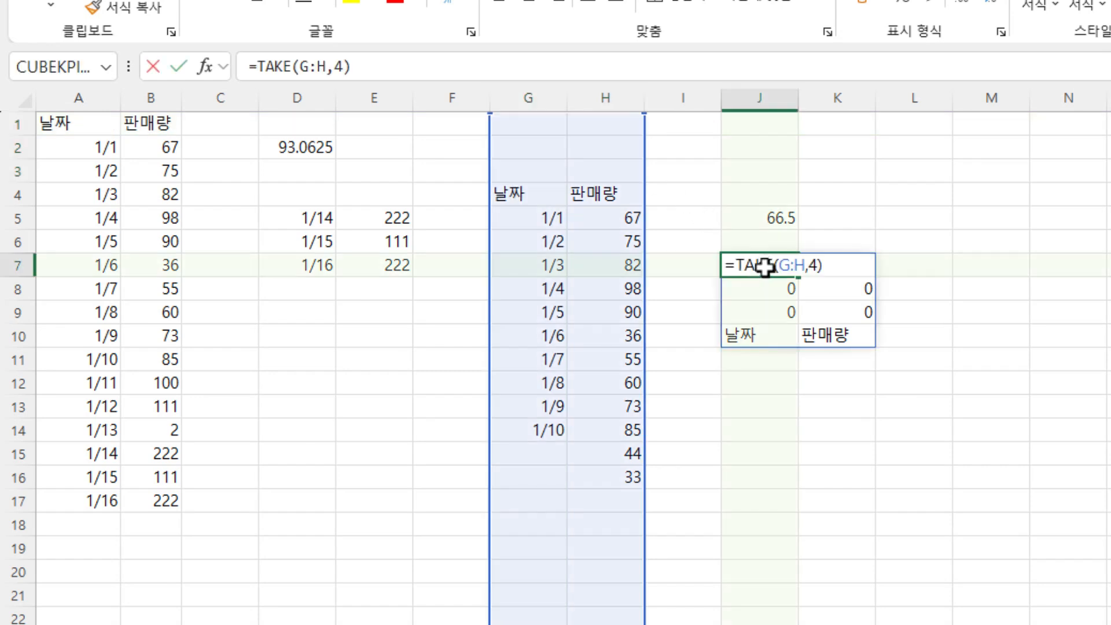
click(792, 265)
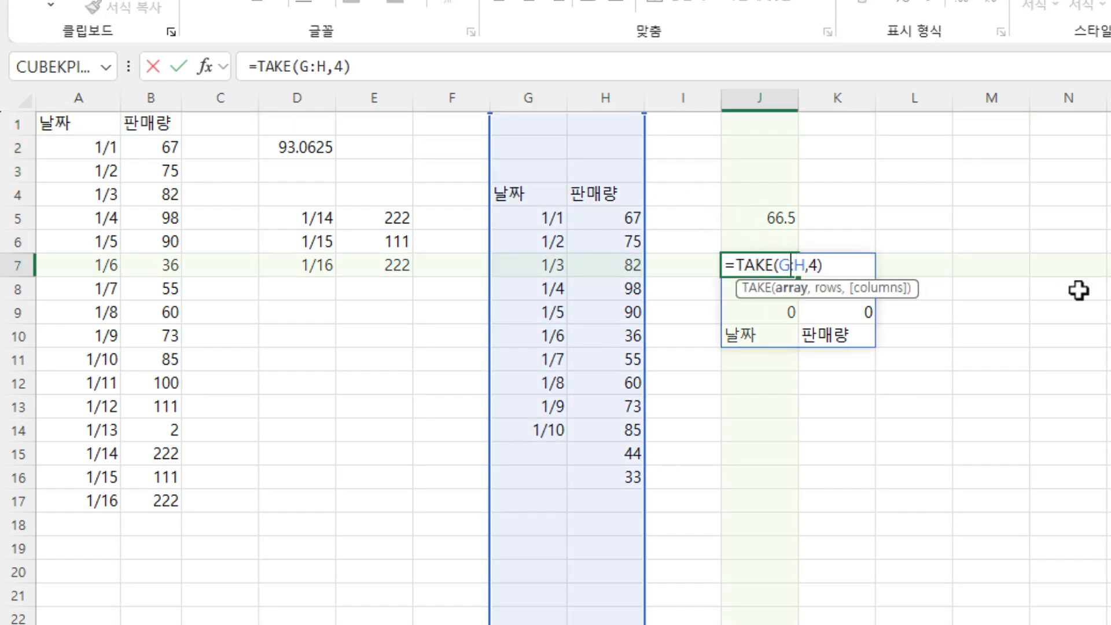
text(.)
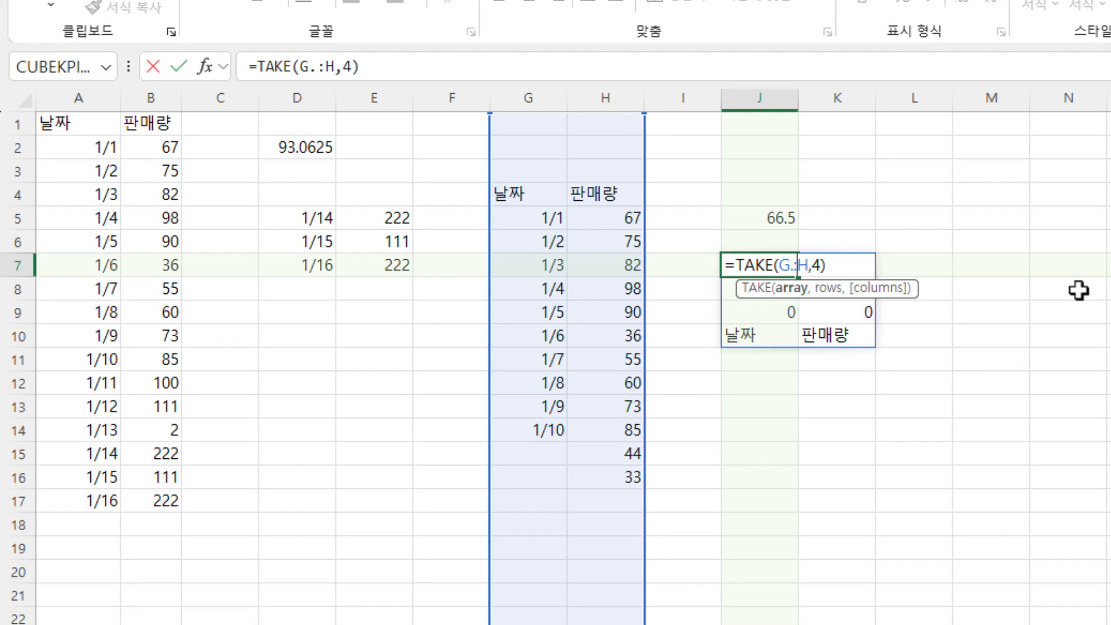
key(Right)
text(.)
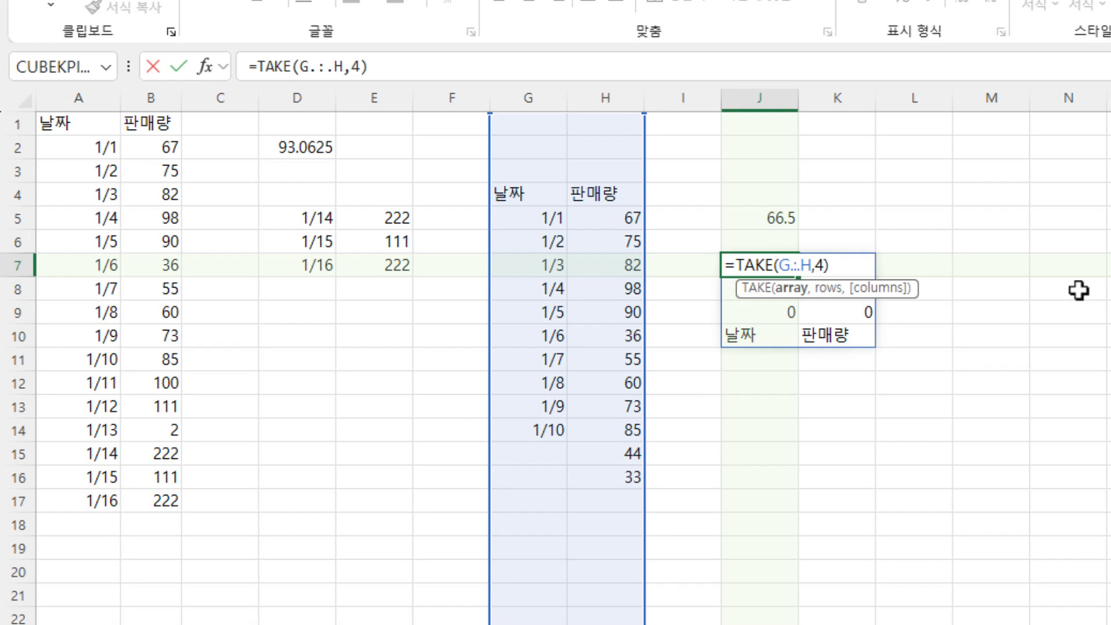
key(Return)
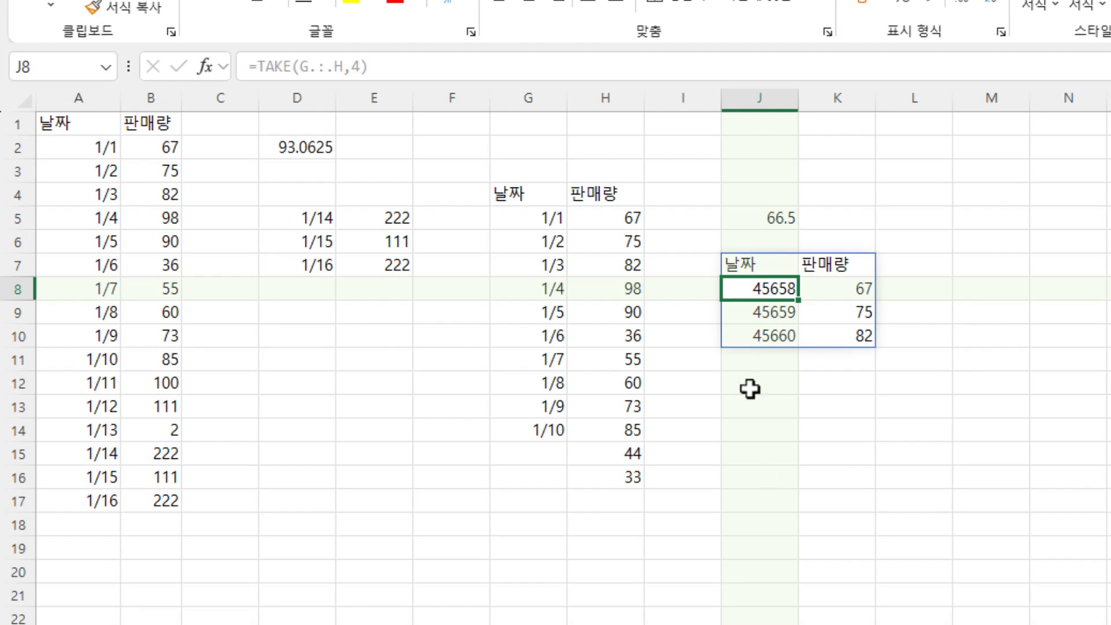
- Format the cells J8:J28 in the TAKE result's date column as month/day dates such as 1/1
drag(752, 293, 756, 381)
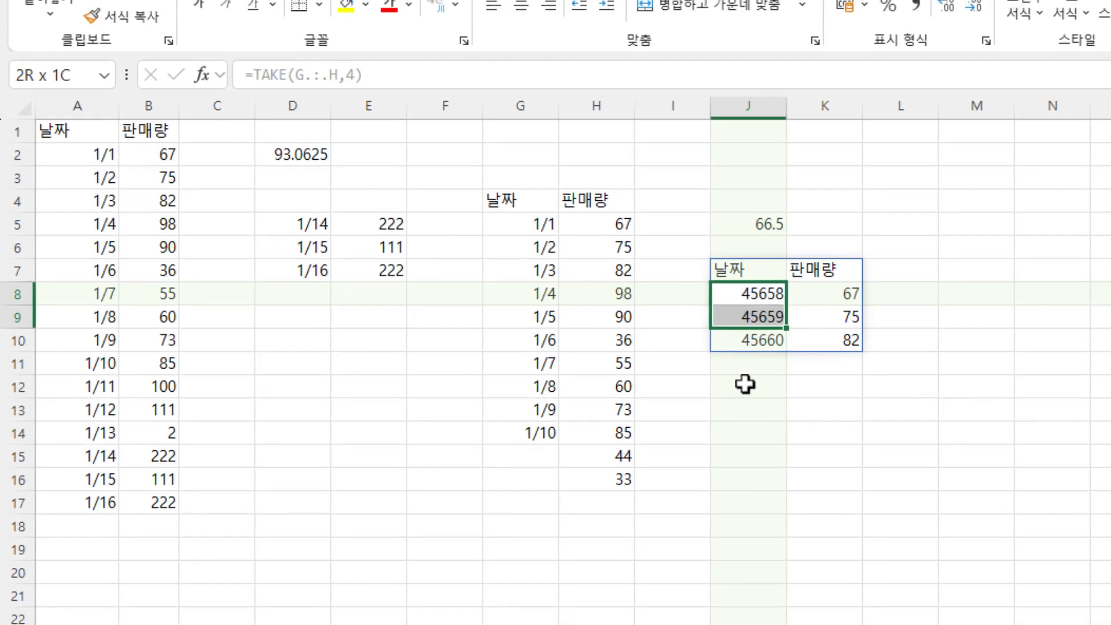
key(ctrl+shift+Down)
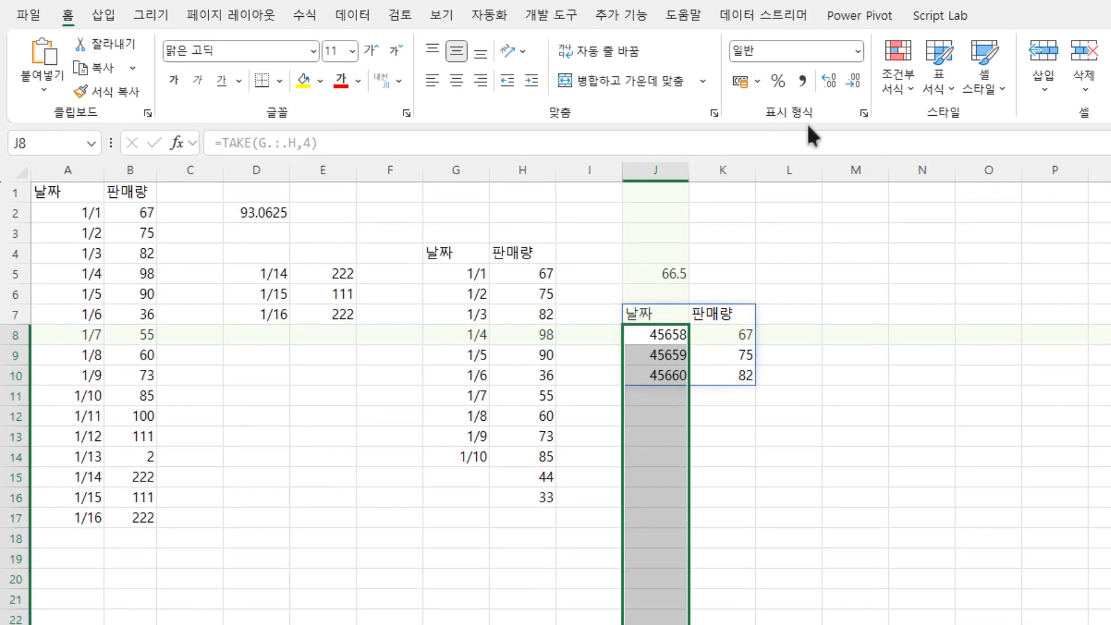
click(854, 50)
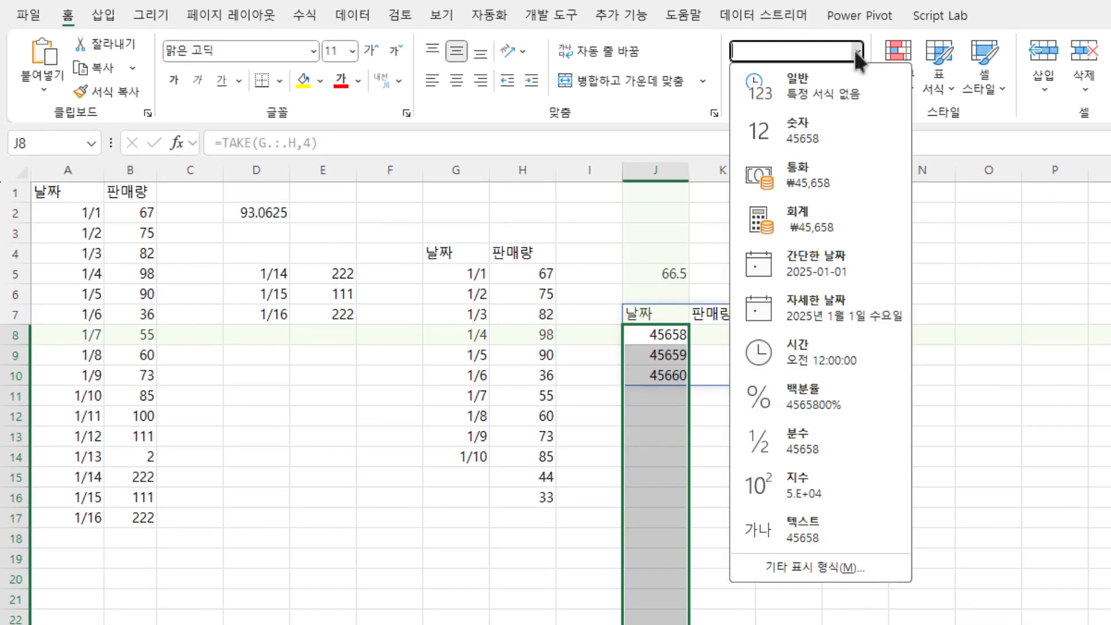
click(832, 561)
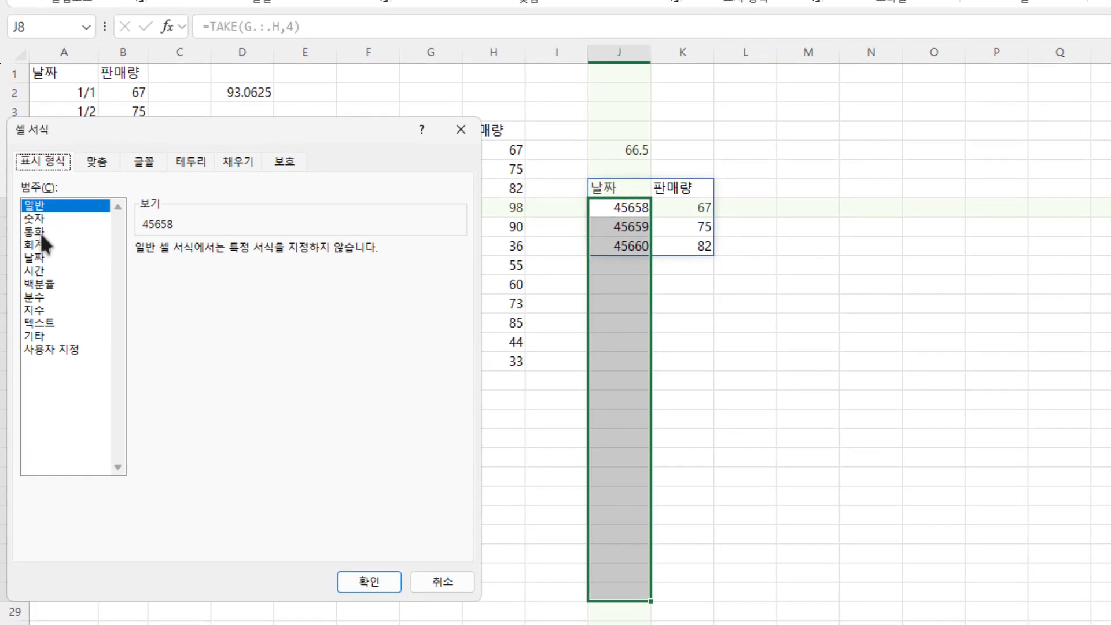
click(35, 258)
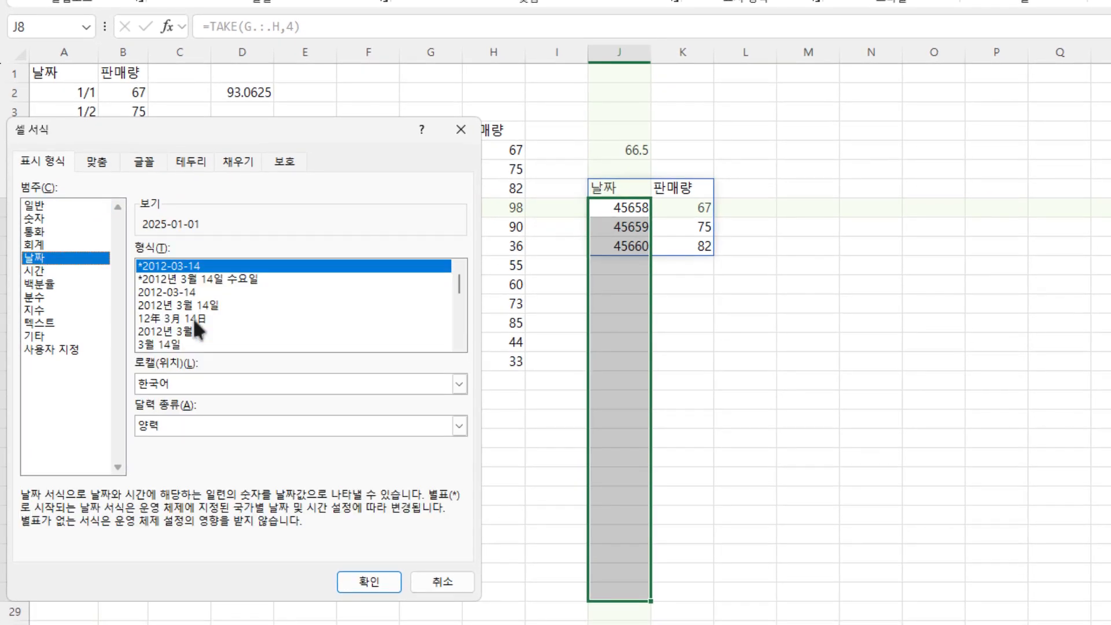
scroll(254, 301, down, 3)
click(254, 292)
click(369, 581)
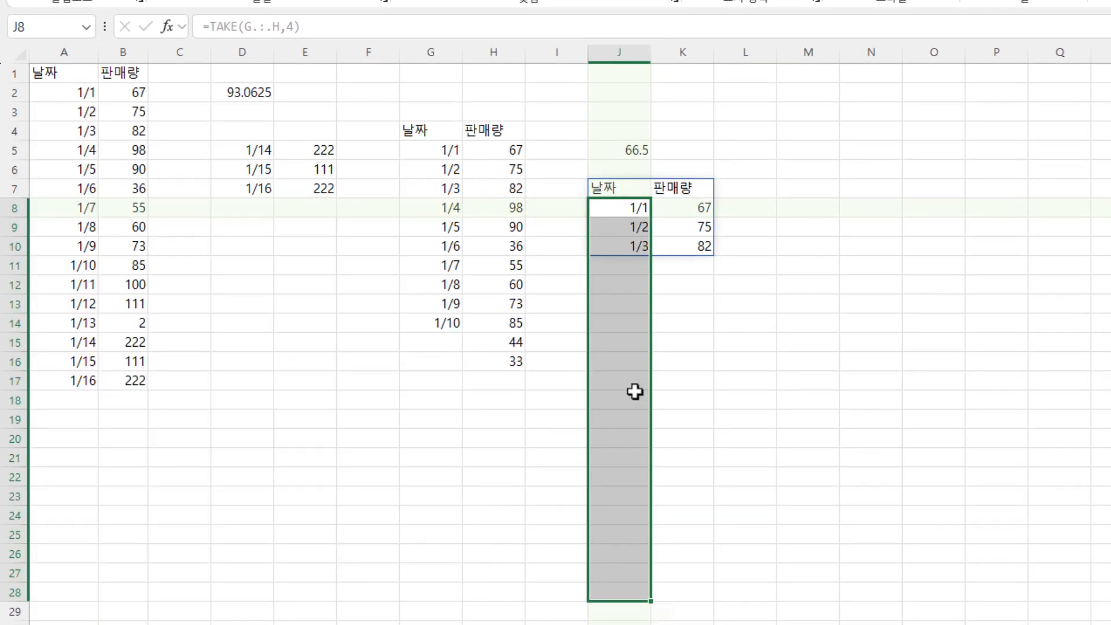
click(635, 392)
click(627, 269)
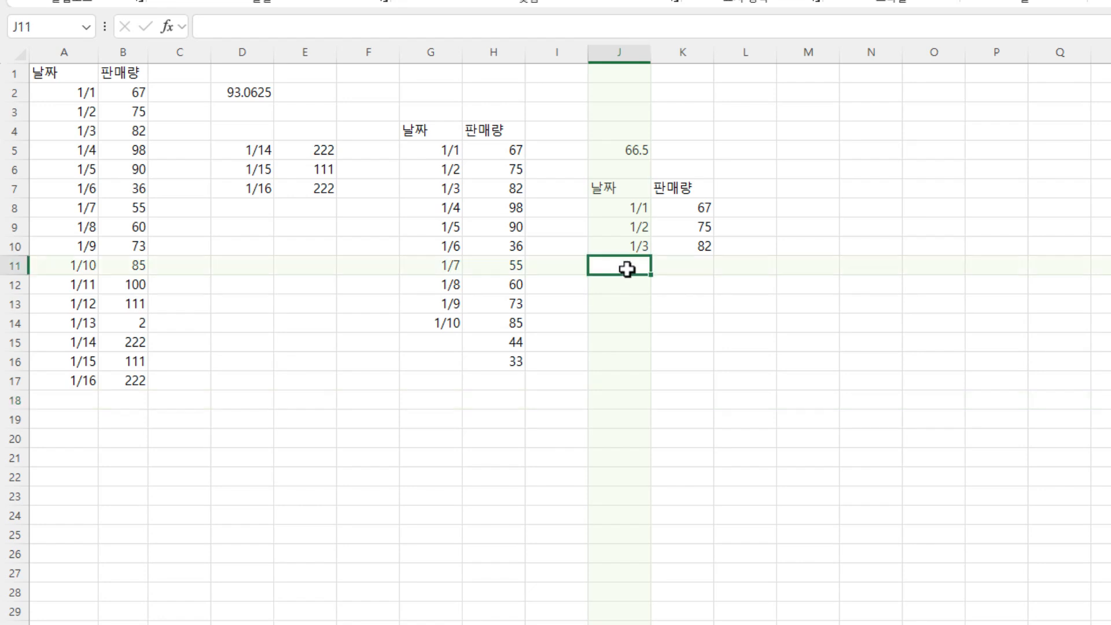
- Add the dates 1/11 and 1/12 in G15 and G16 of the second table
click(439, 338)
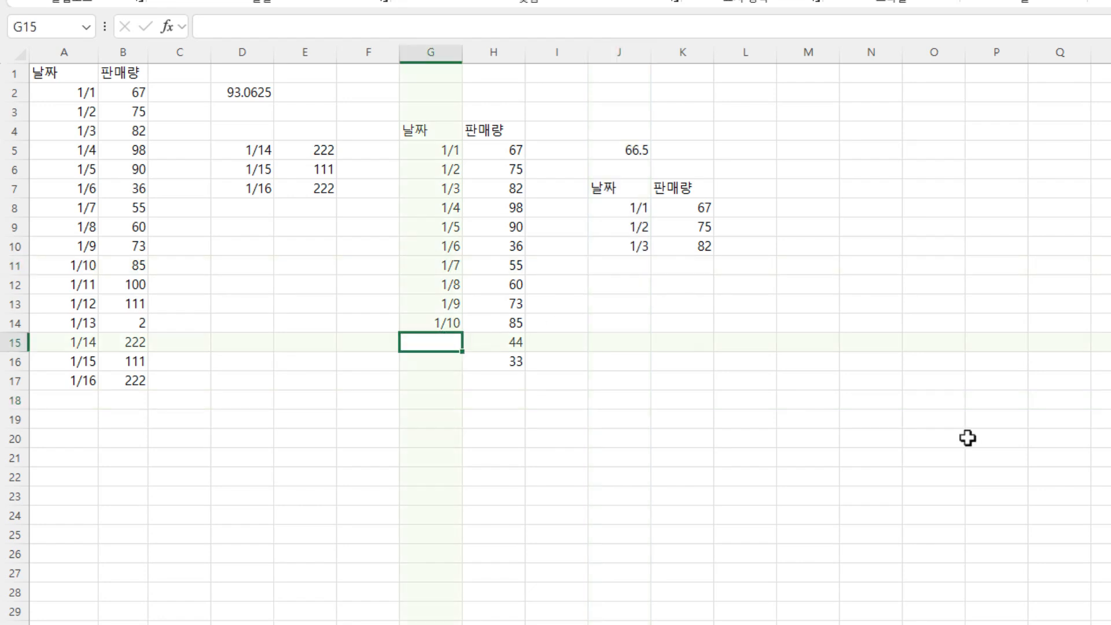
text(1/11)
key(Return)
text(1/)
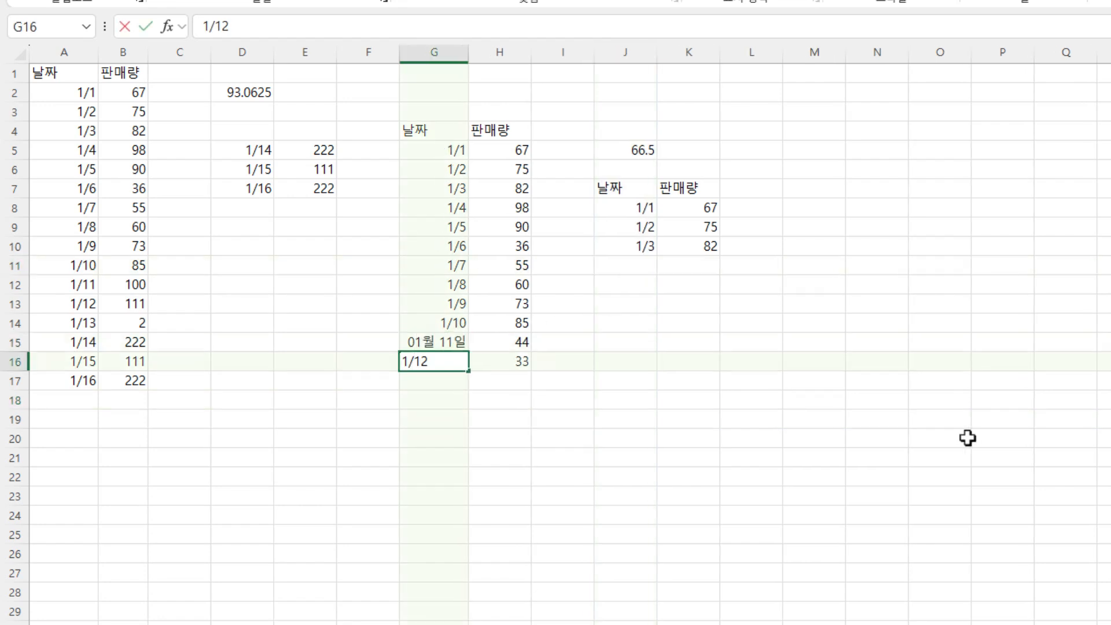
text(12)
key(Return)
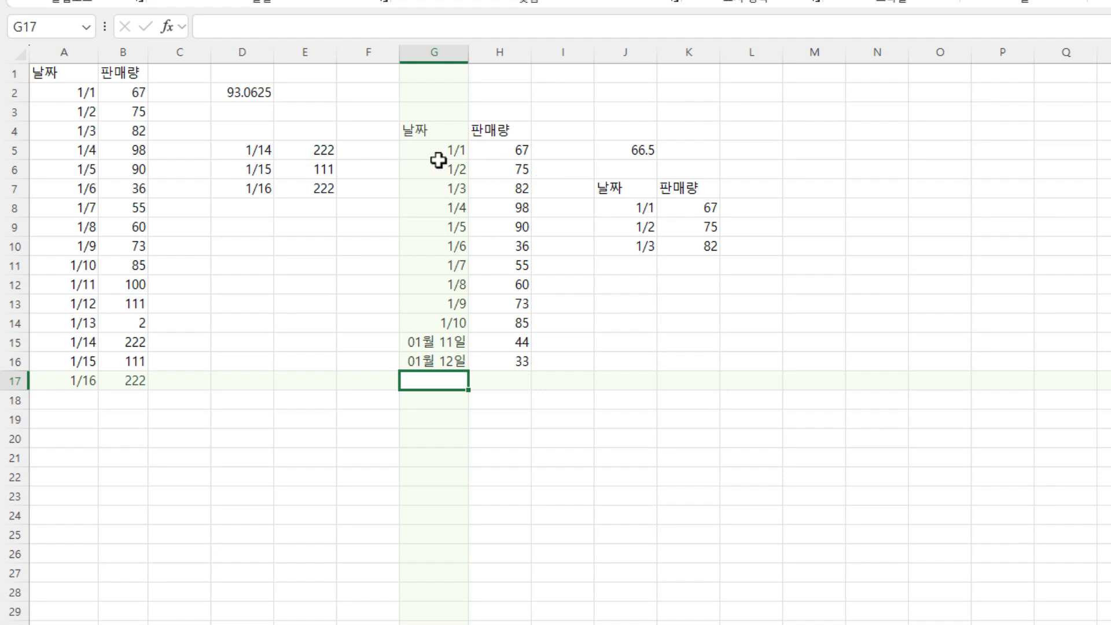
- Format the date cells G5:G28 of the second table in the month/day style such as 1/11
drag(439, 160, 457, 585)
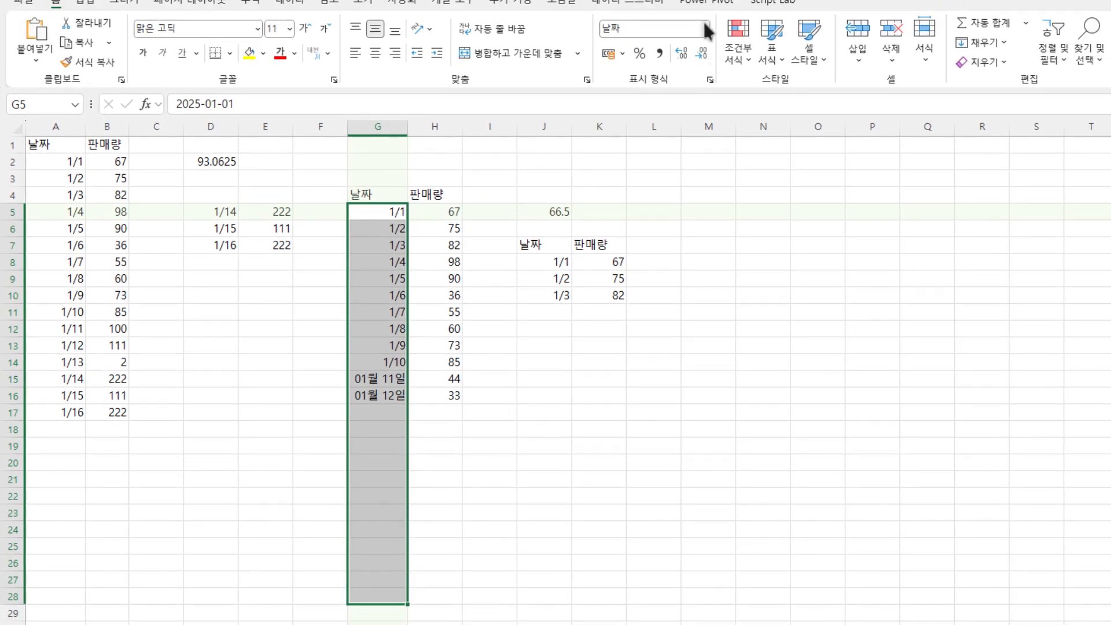
click(705, 28)
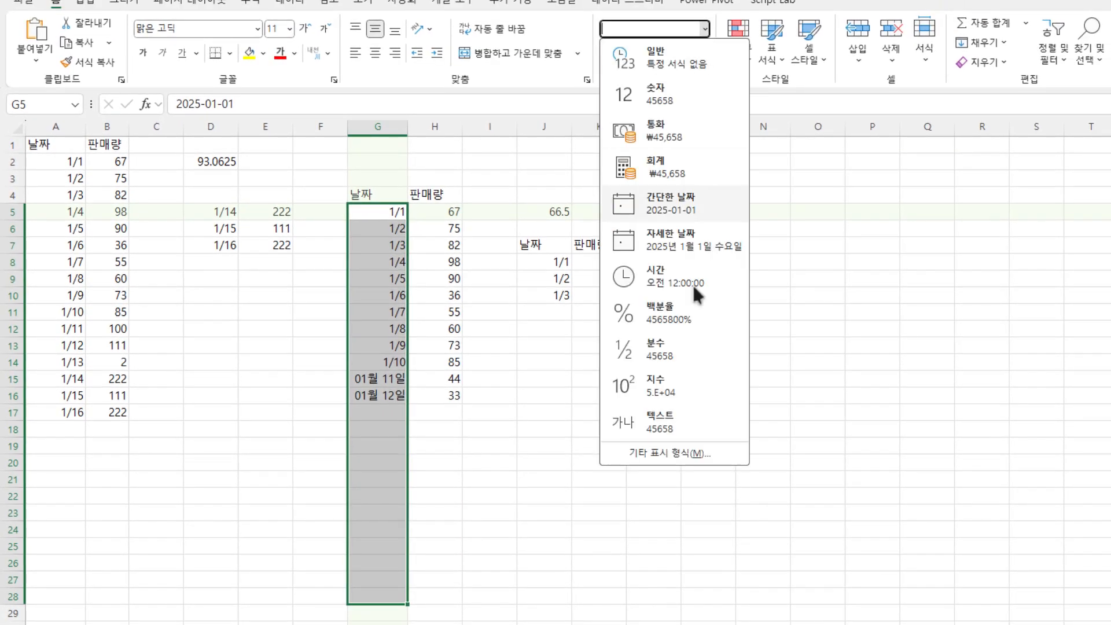
click(690, 450)
click(84, 302)
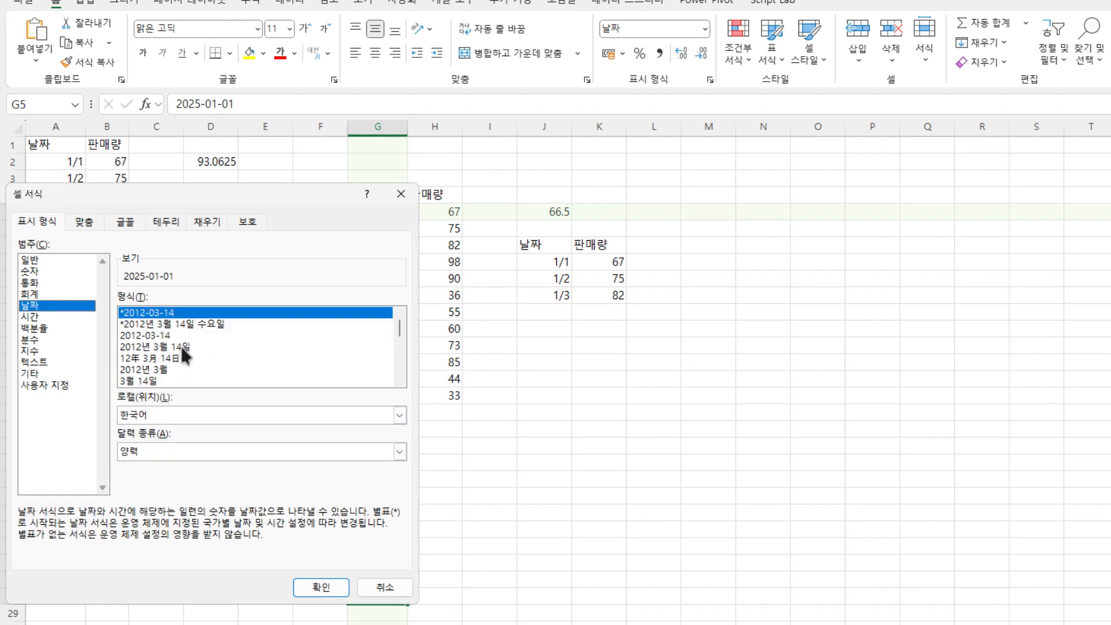
key(Escape)
click(495, 381)
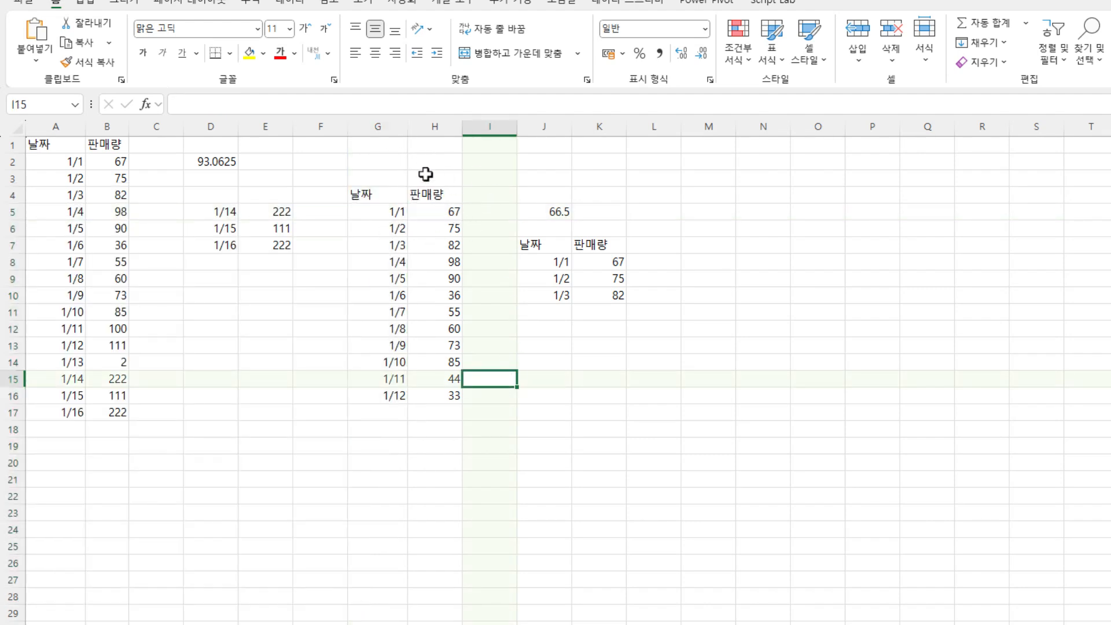
- Write the formula =TAKE(G:H,-3) in J11, directly below the first TAKE result
drag(531, 248, 601, 268)
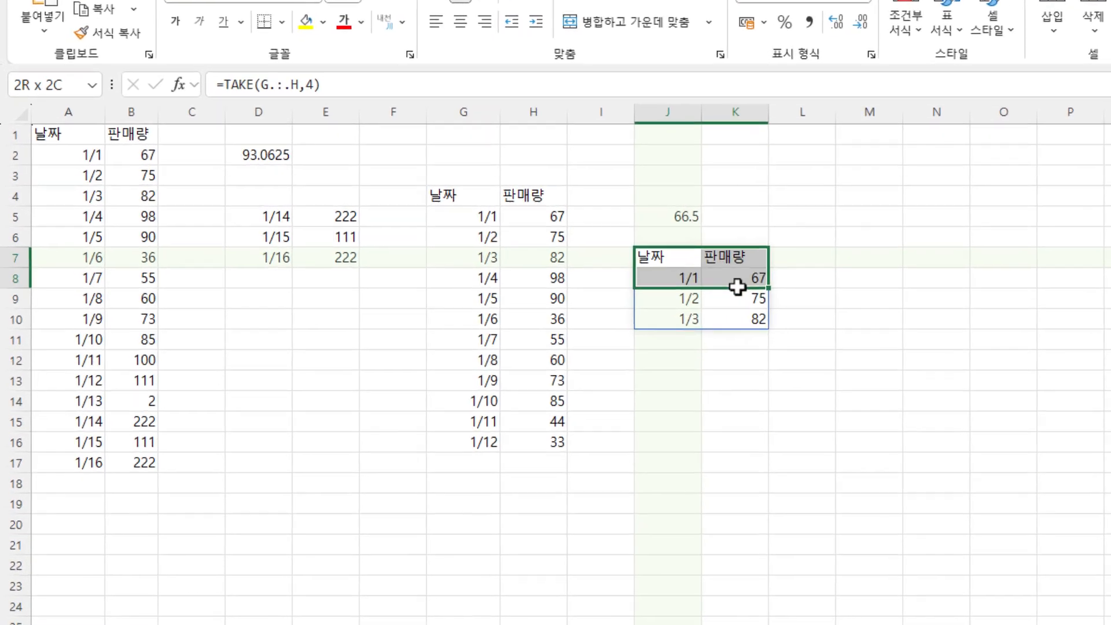
drag(737, 286, 738, 313)
click(671, 340)
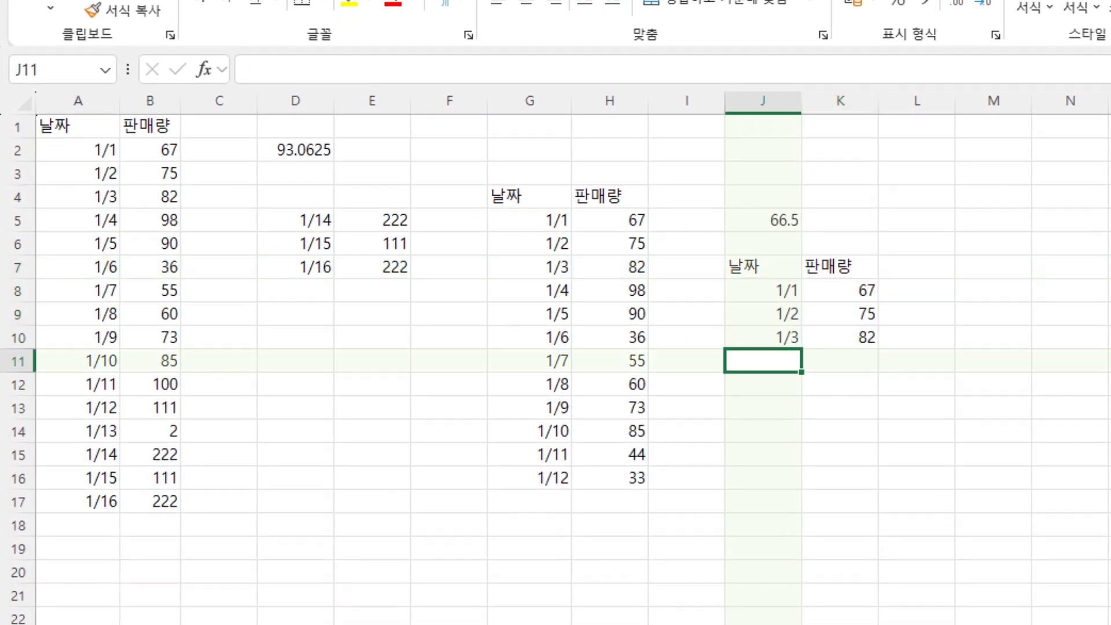
text(=t)
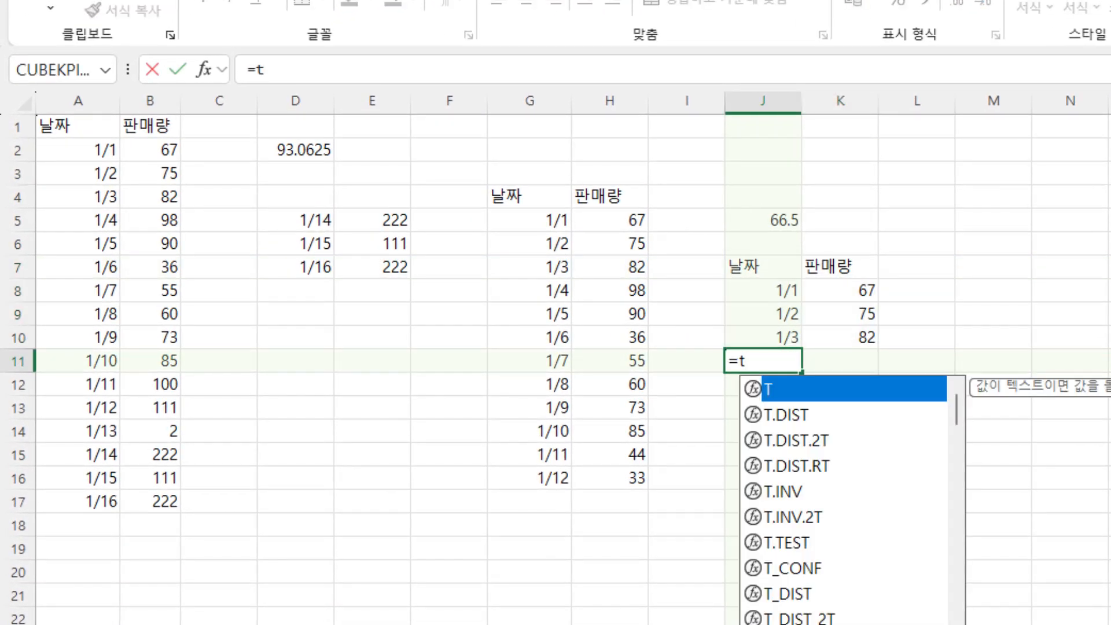
text(a)
key(Left)
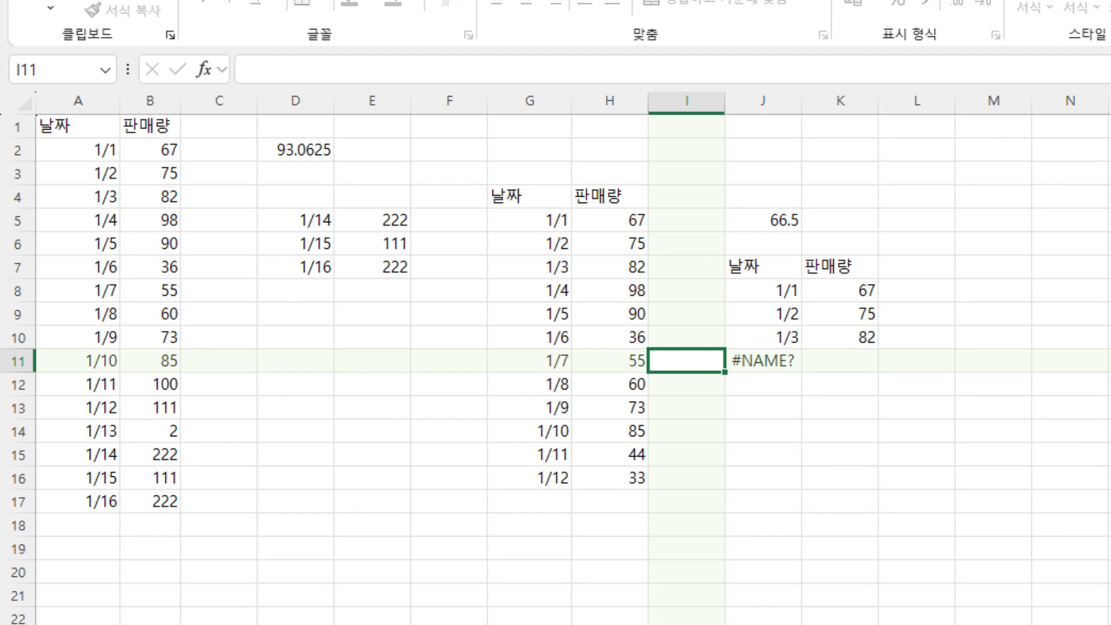
key(Right)
key(F2)
text(ke)
key(Tab)
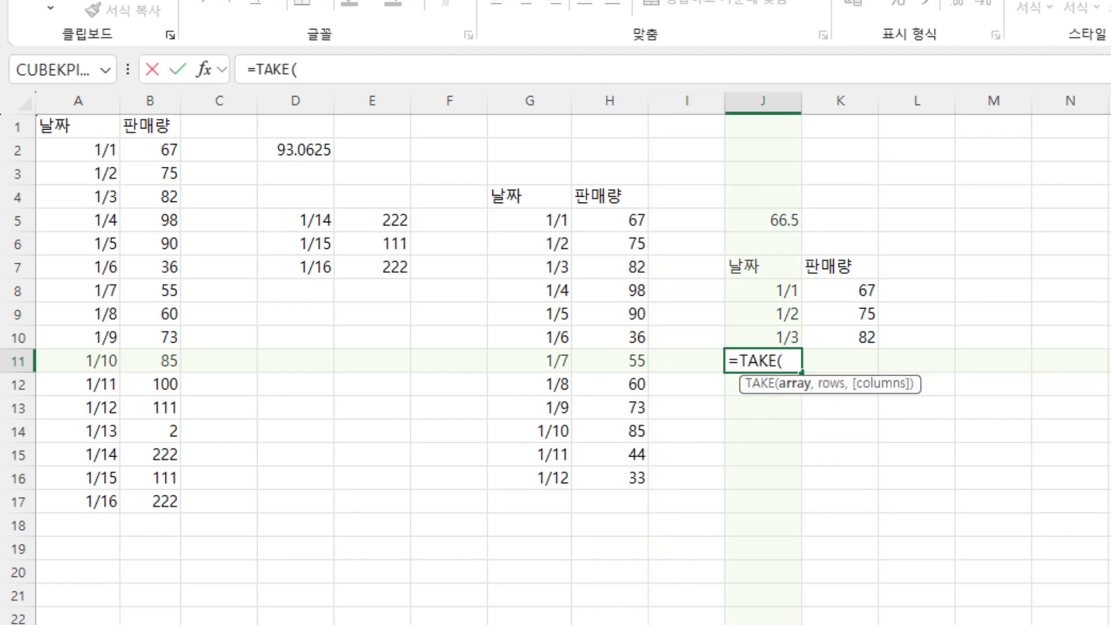
drag(524, 100, 613, 99)
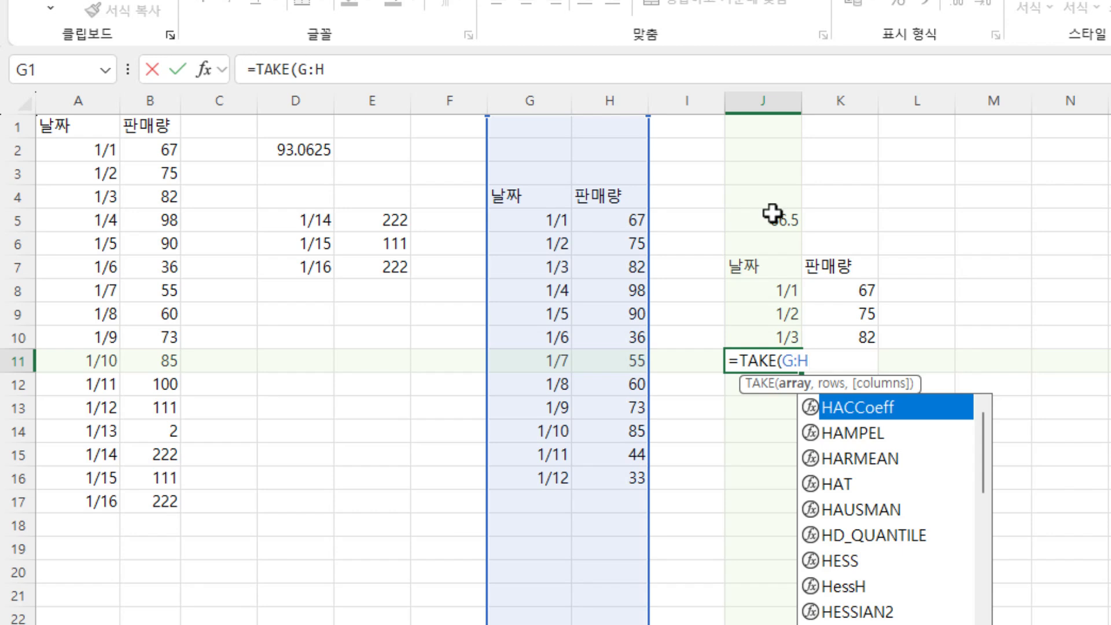
text(,)
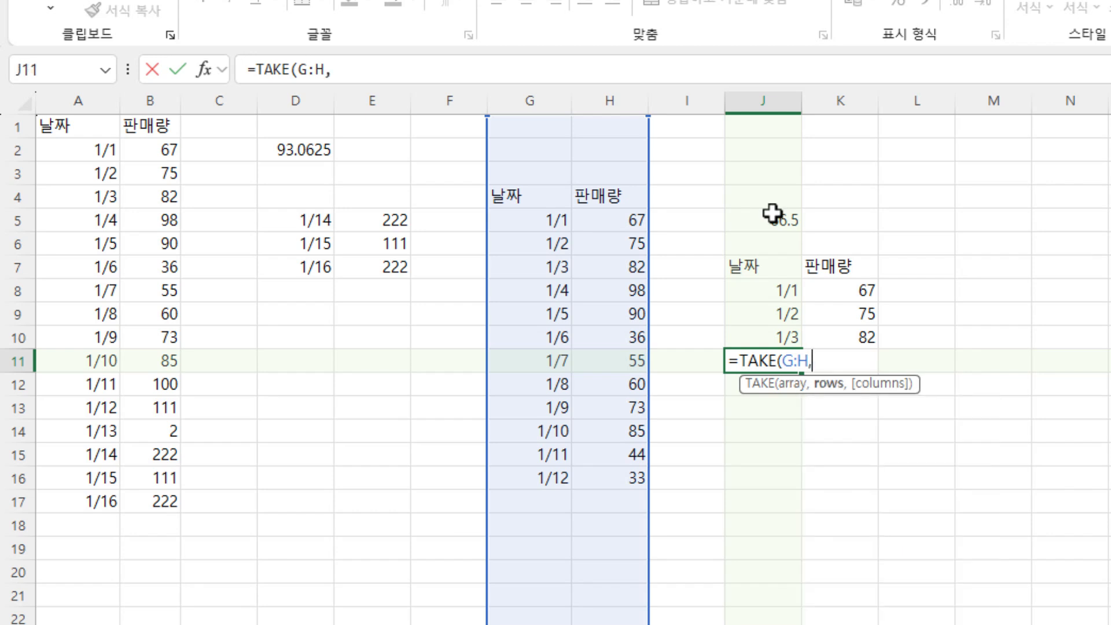
text(-3))
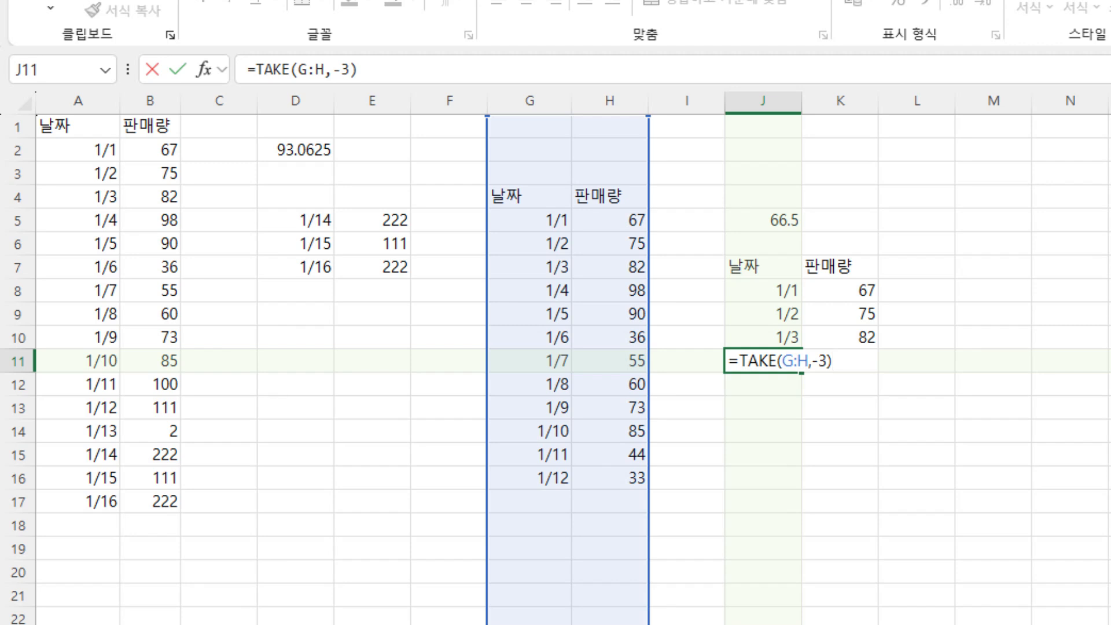
- Add a trim dot after the colon in J11 so the formula reads =TAKE(G:.H,-3)
click(800, 361)
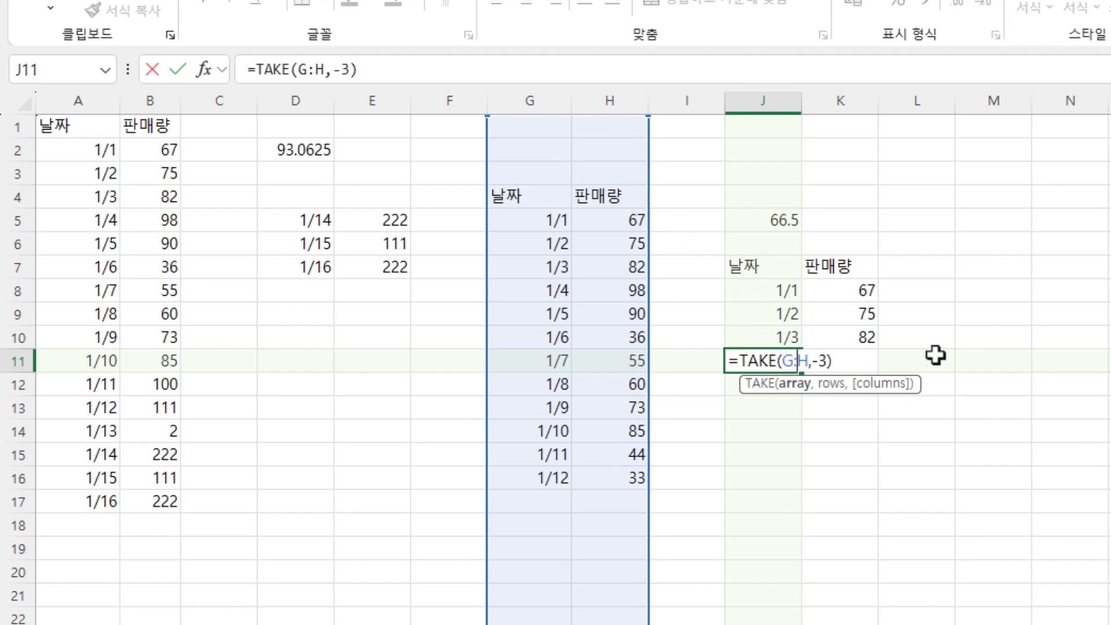
text(.)
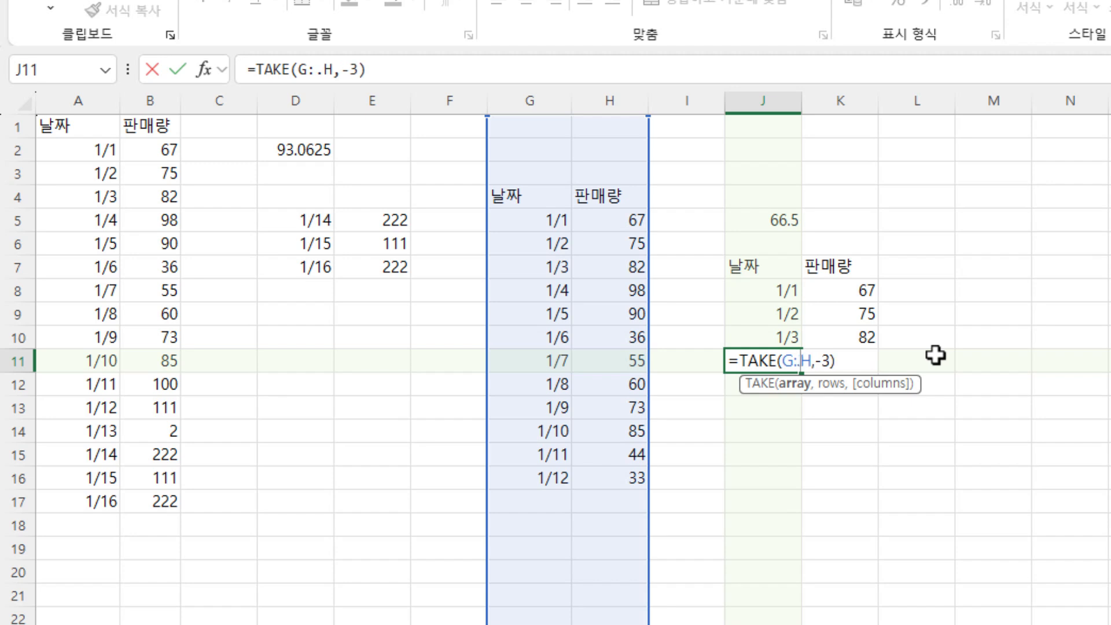
key(Return)
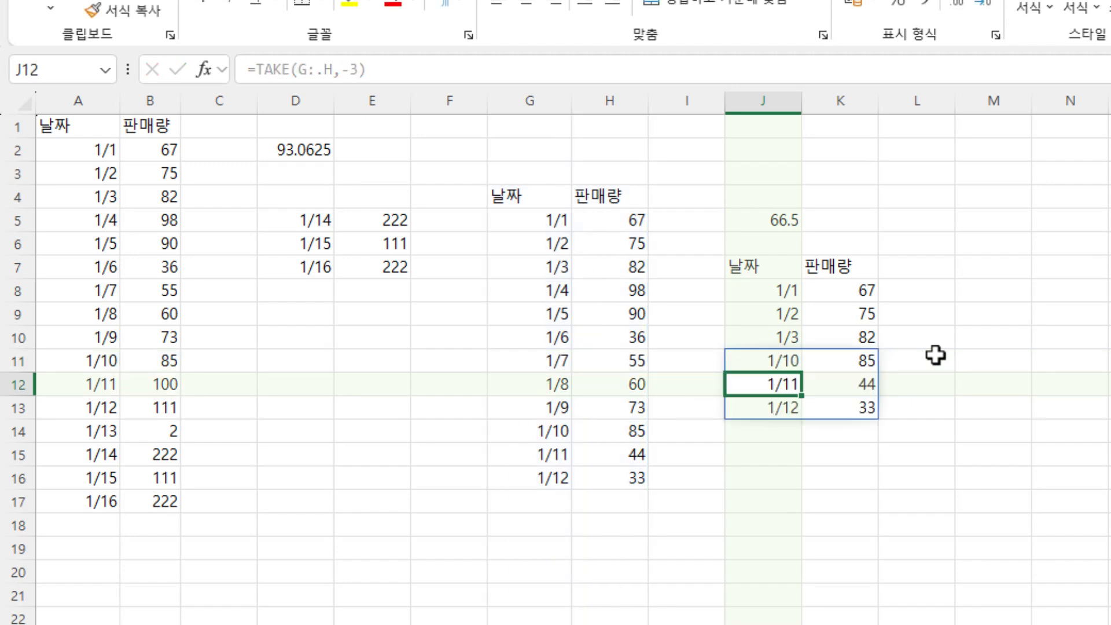
click(1060, 289)
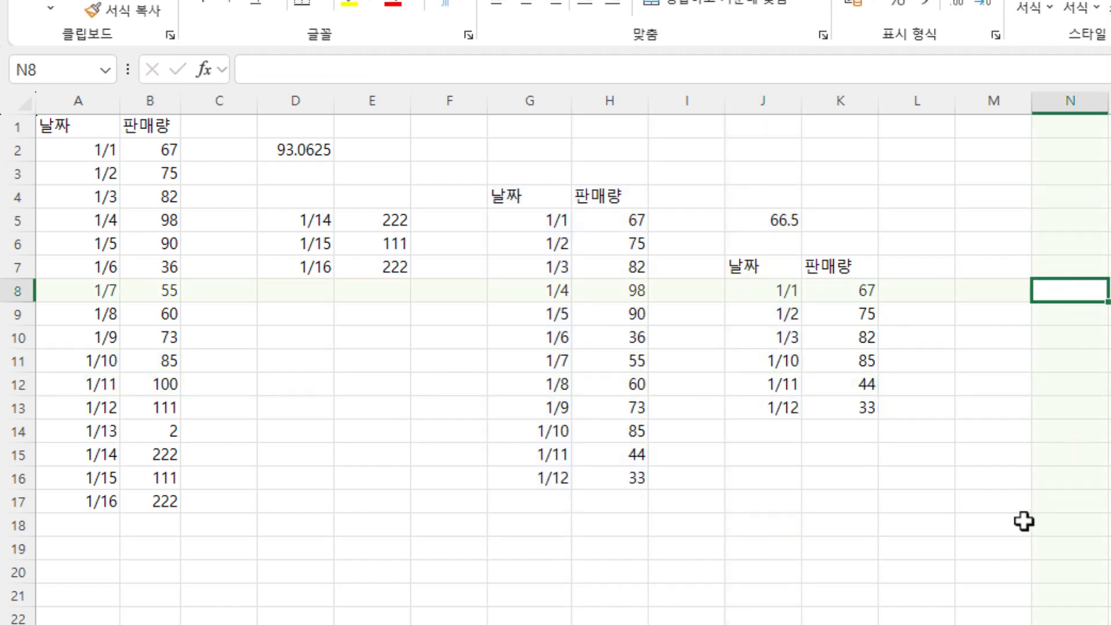
click(970, 528)
drag(744, 267, 837, 405)
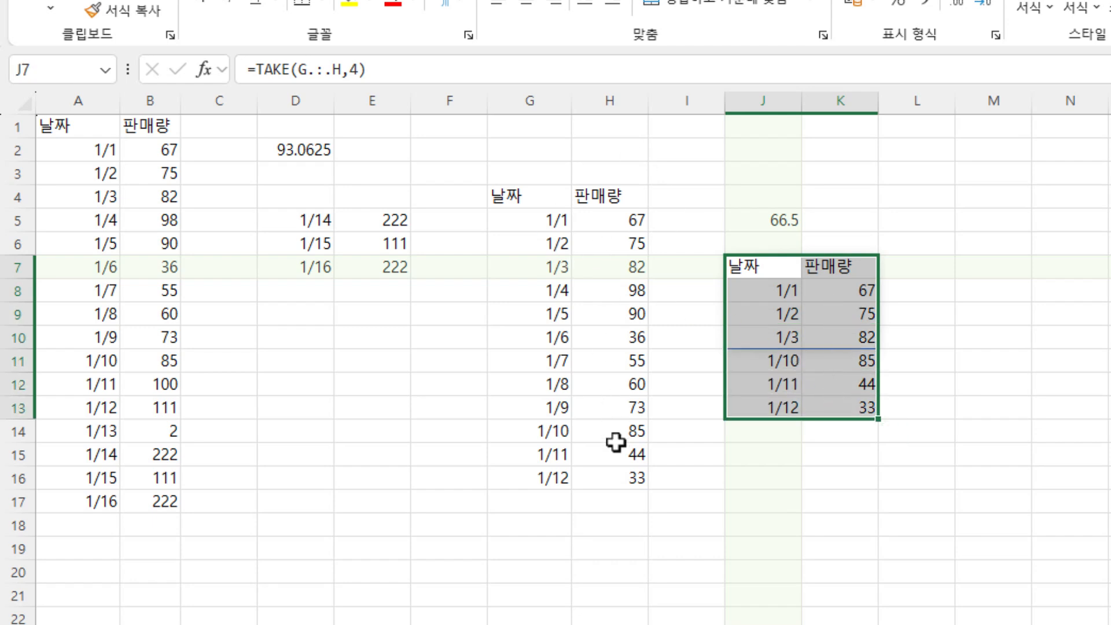
click(809, 505)
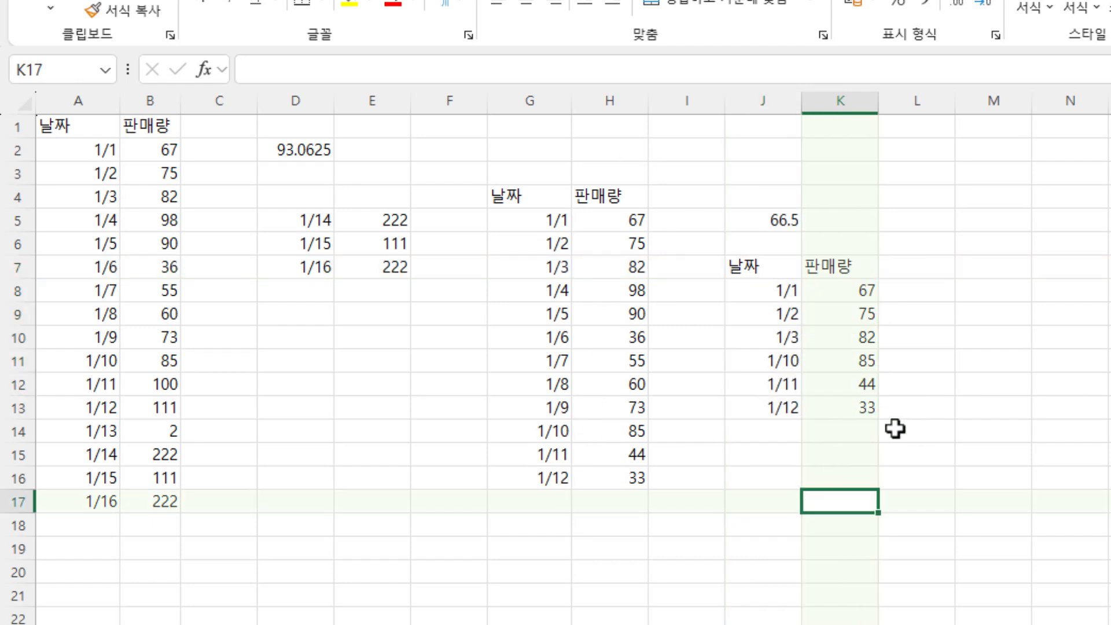
- Add a row to the second table with date 1/13 in G17 and sales 3333 in H17
click(534, 503)
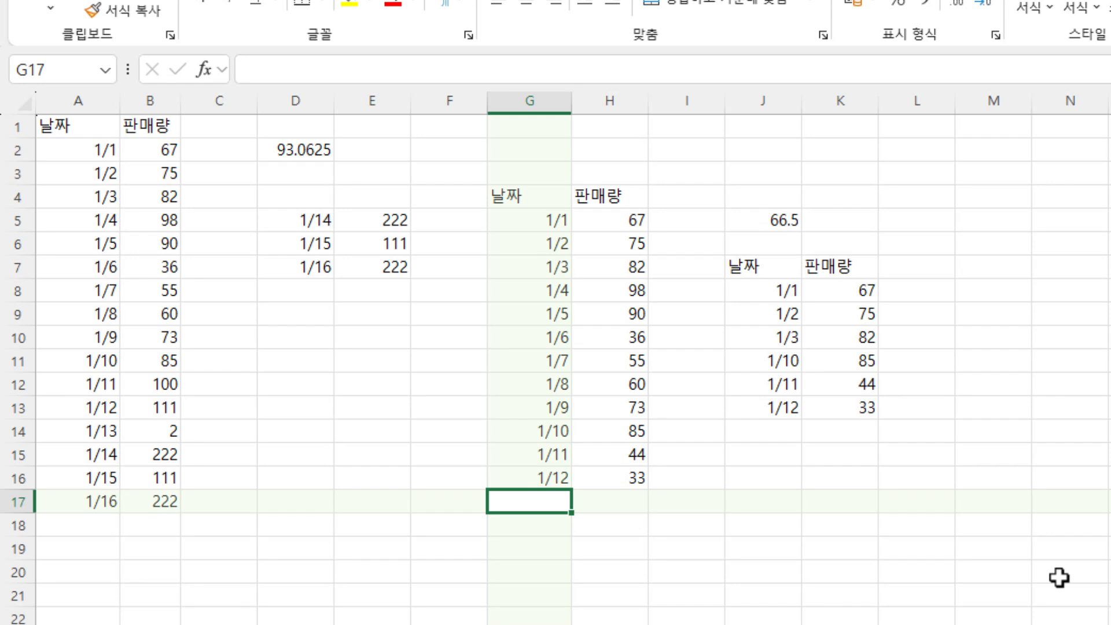
text(1/13)
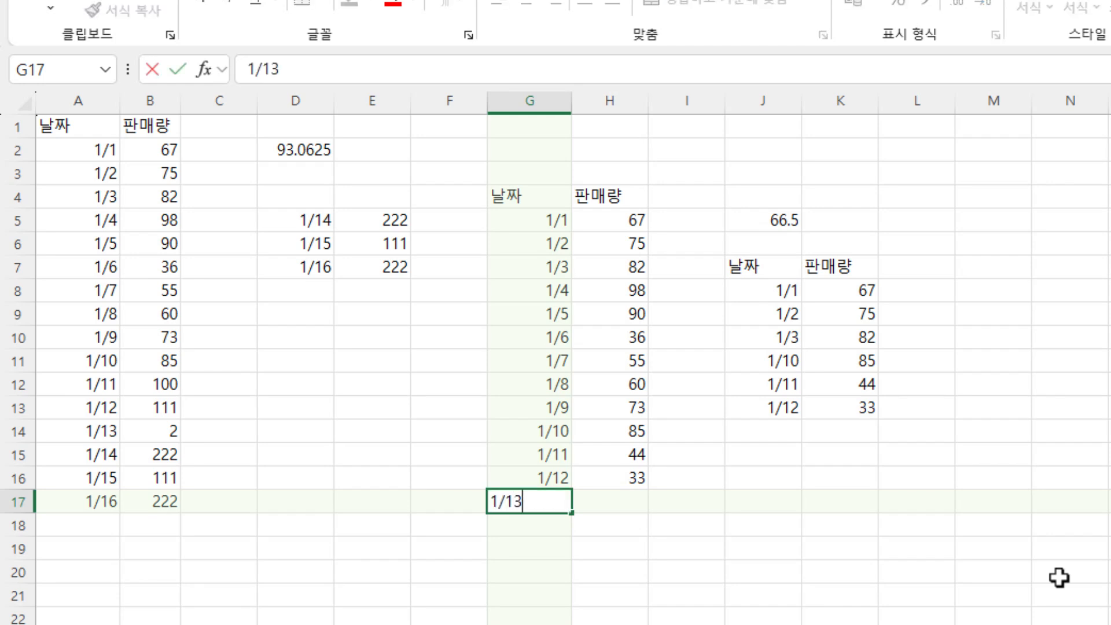
key(Tab)
text(3333)
key(Return)
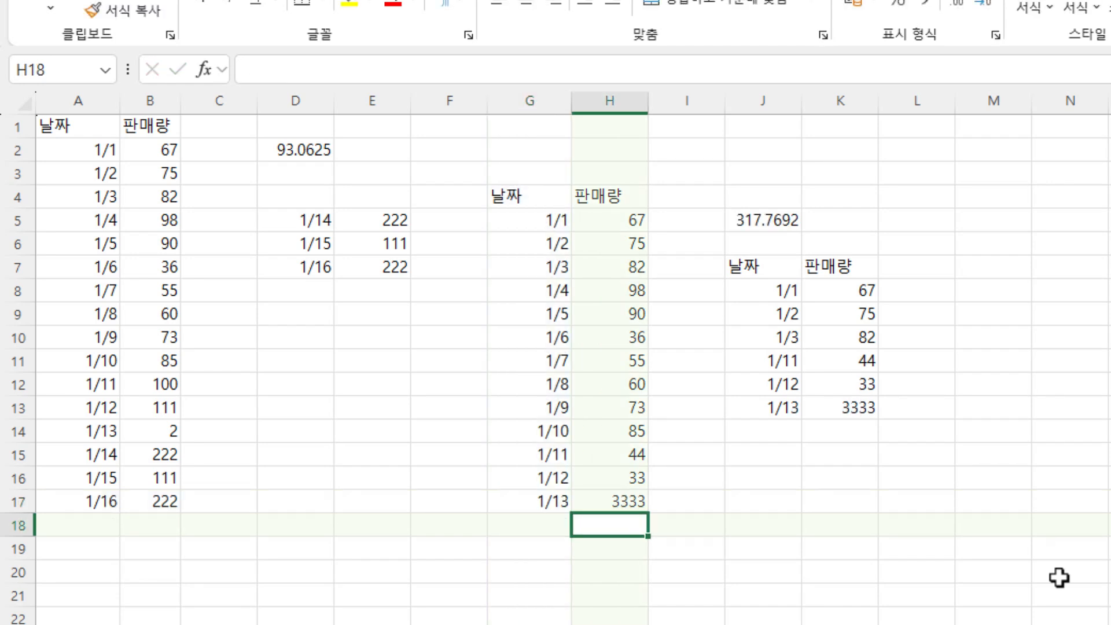
- Examine the second table's sales and date columns from row 5 down through the blank rows beneath the data
key(Up)
key(Up)
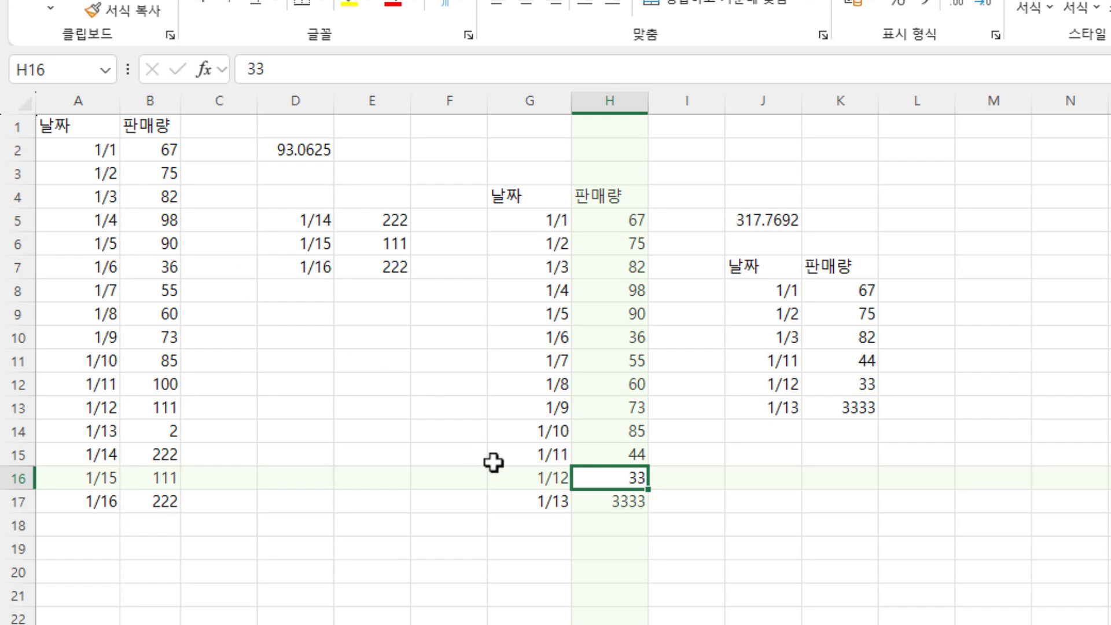
drag(543, 528, 587, 624)
click(610, 624)
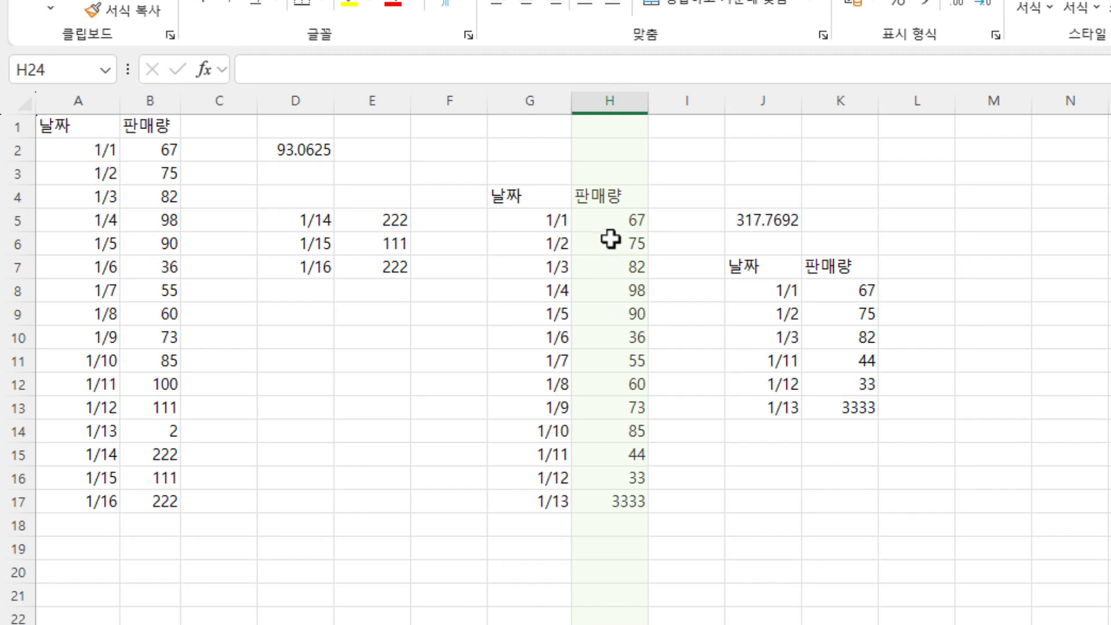
drag(610, 220, 610, 624)
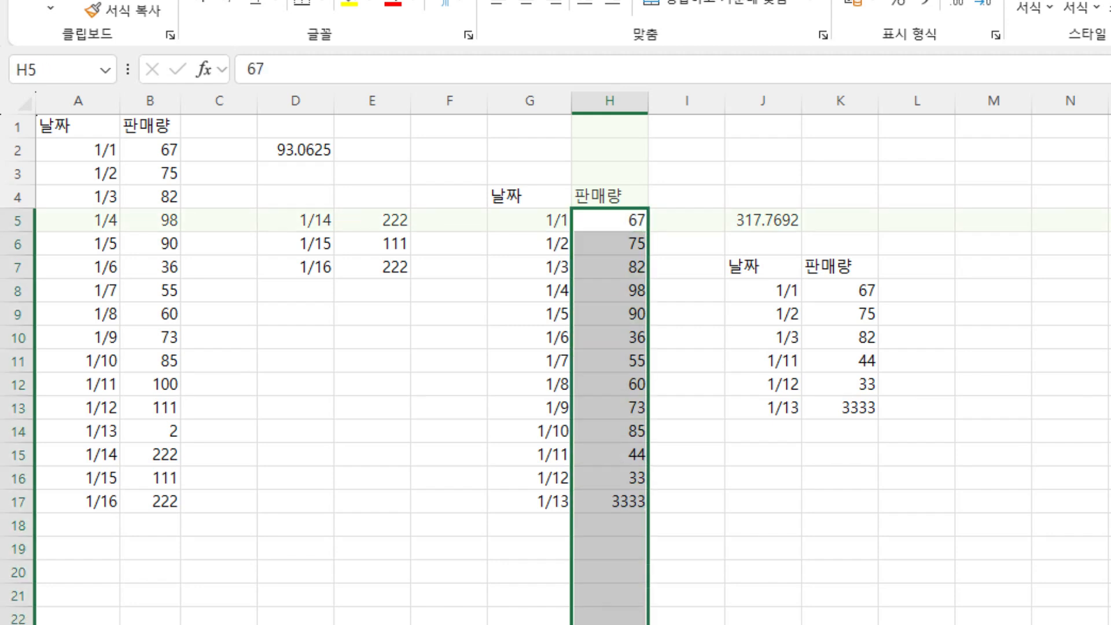
click(611, 624)
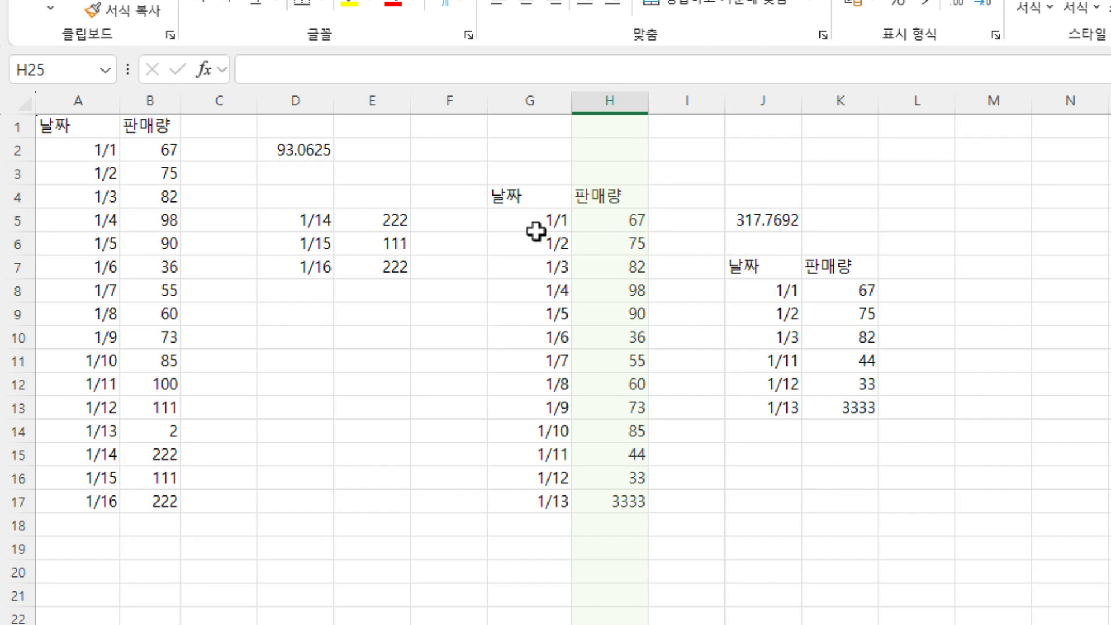
drag(536, 231, 566, 496)
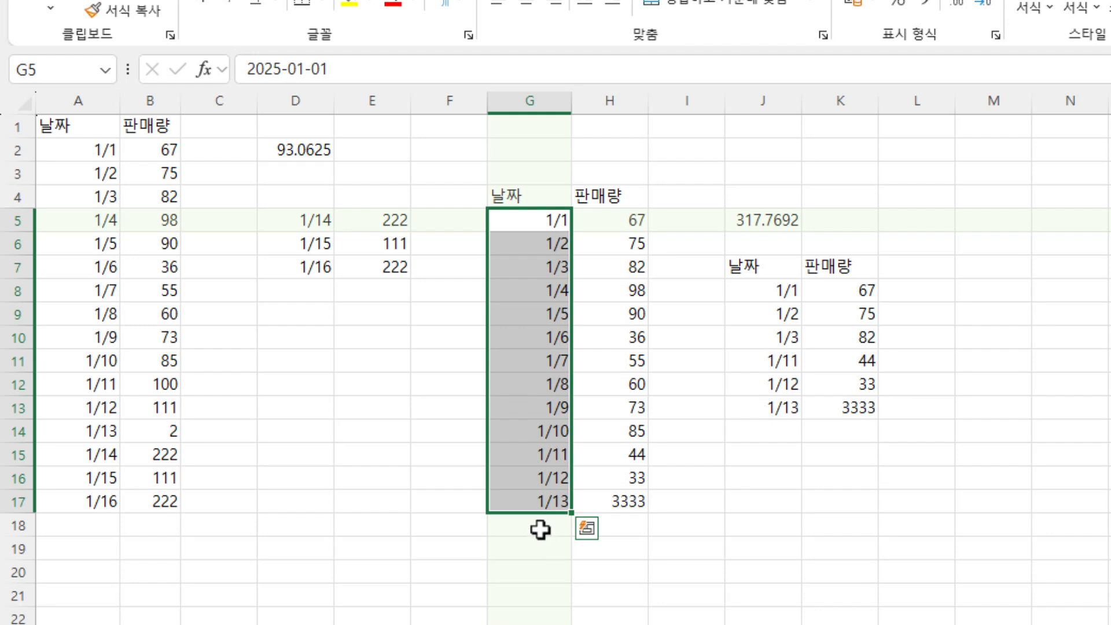
drag(541, 528, 530, 624)
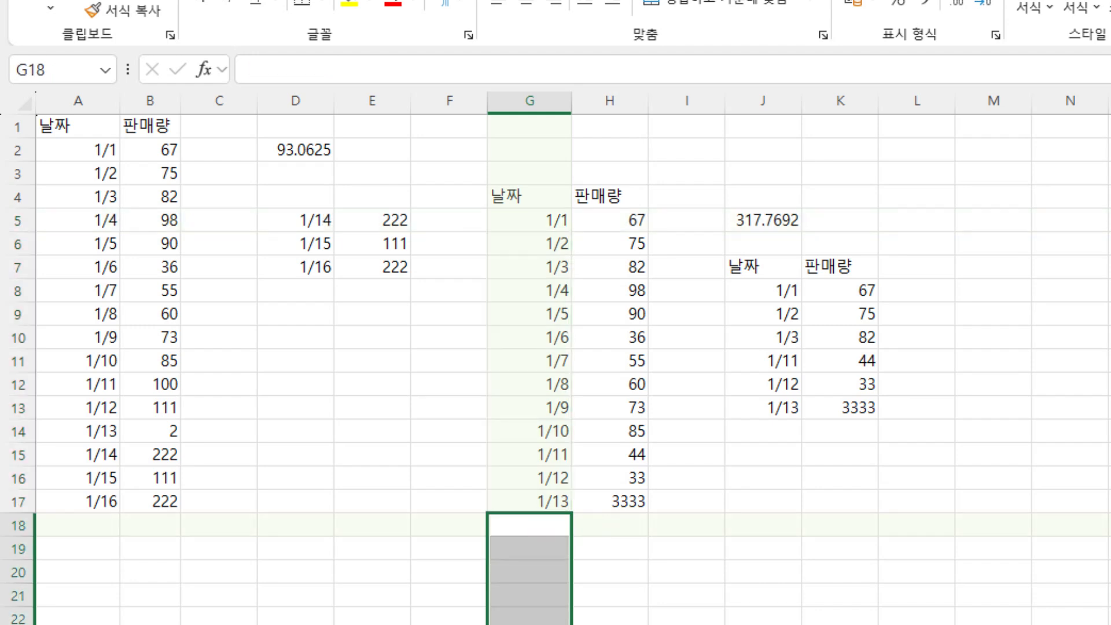
- Review the AVERAGE formulas in J5 and D2 and the TAKE formula in D5
click(767, 224)
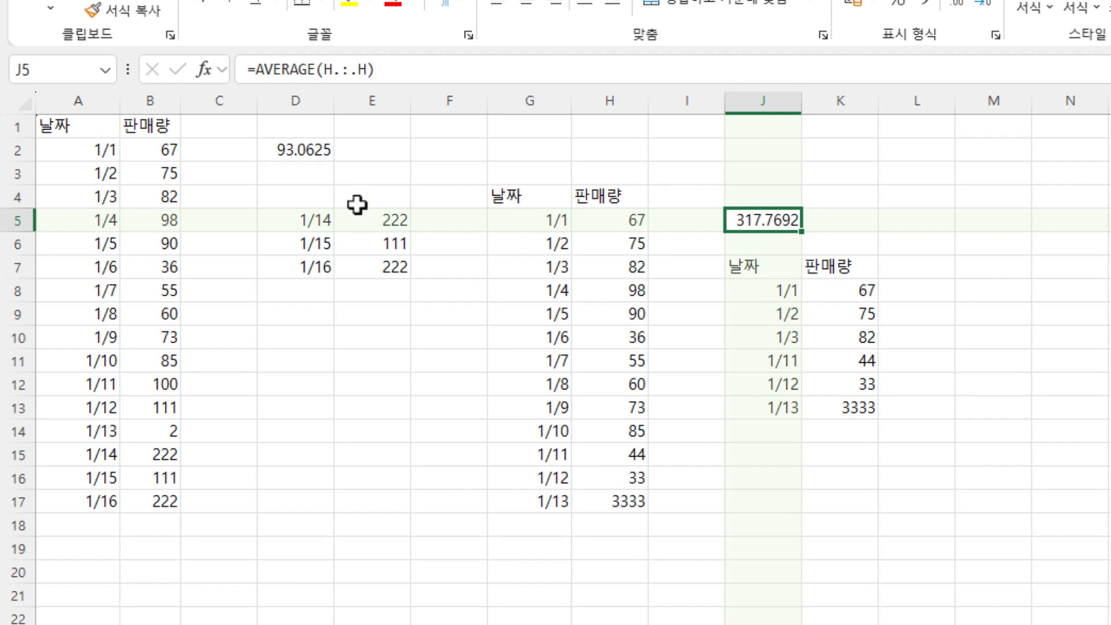
double_click(301, 150)
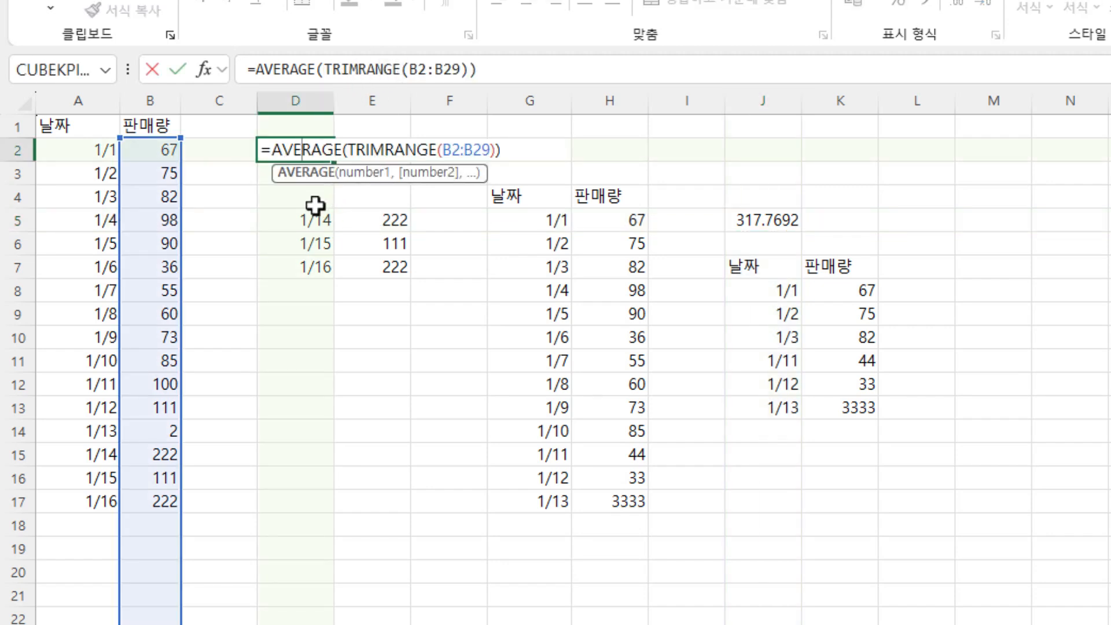
click(297, 219)
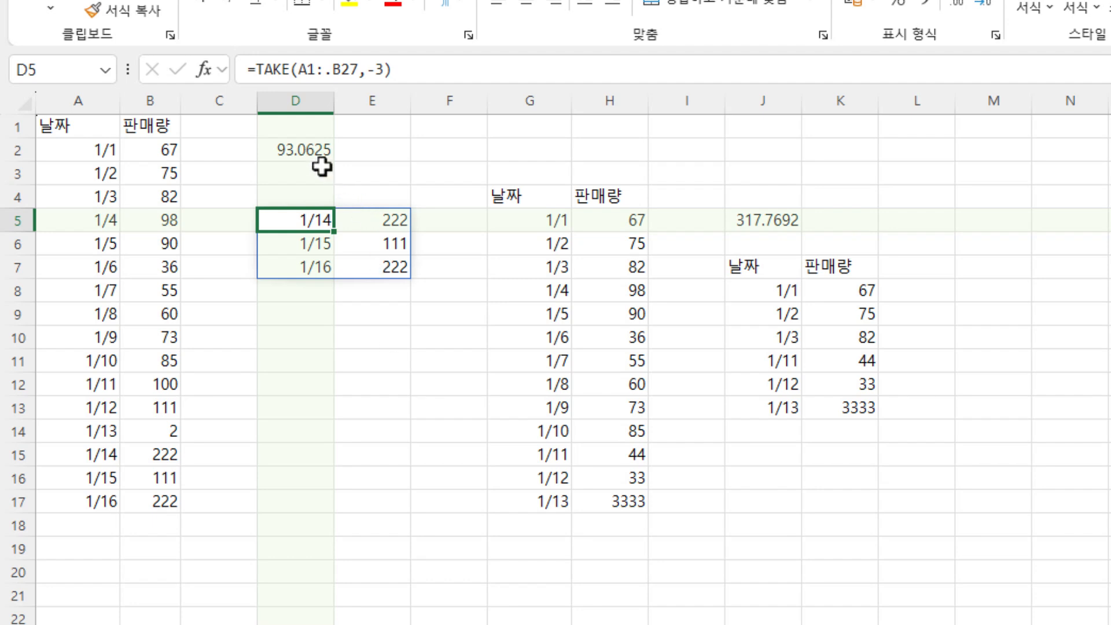
click(310, 149)
double_click(312, 149)
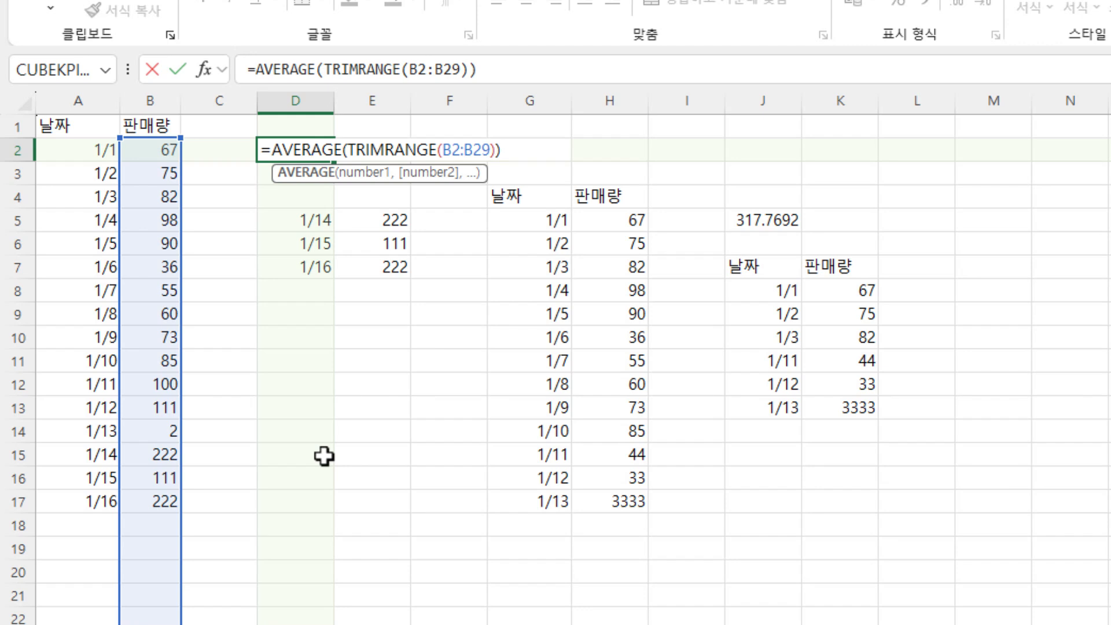
click(302, 345)
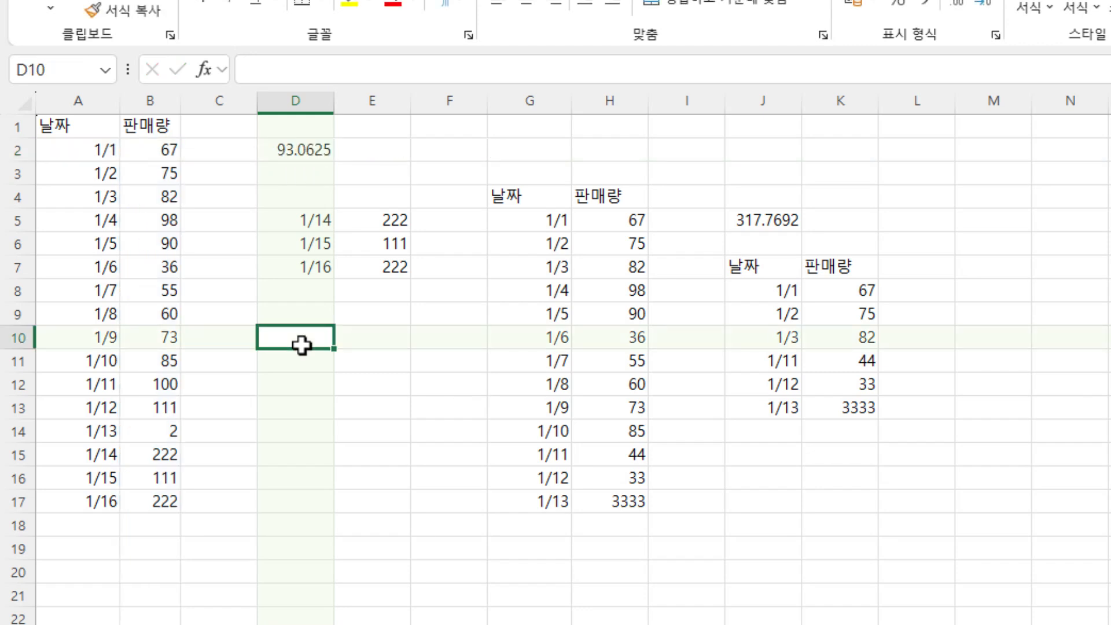
drag(320, 152, 281, 350)
click(166, 355)
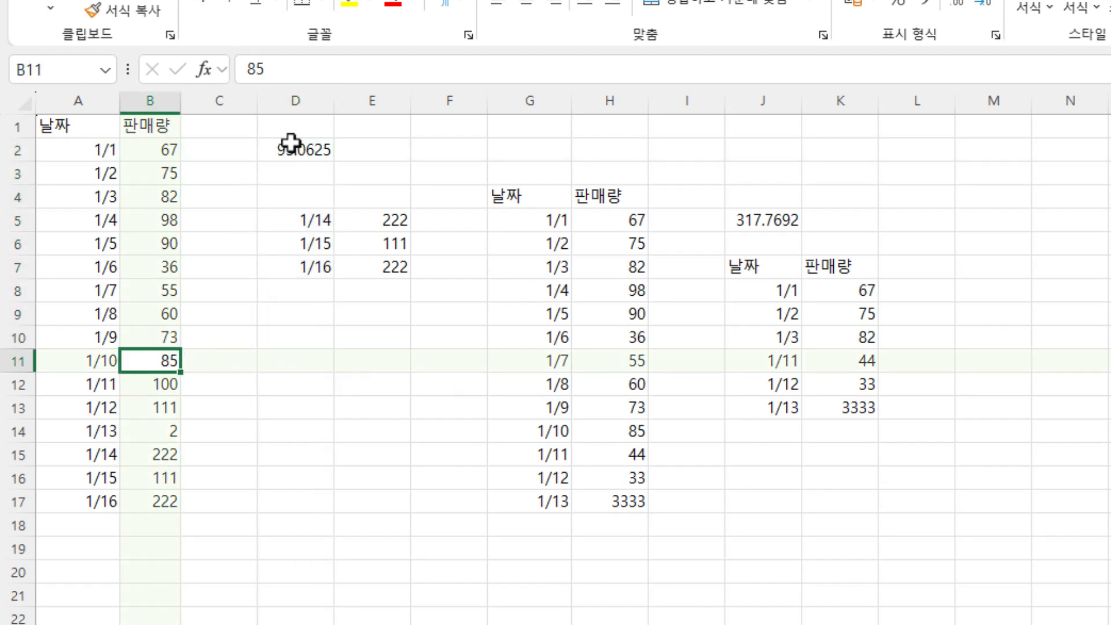
drag(292, 143, 292, 340)
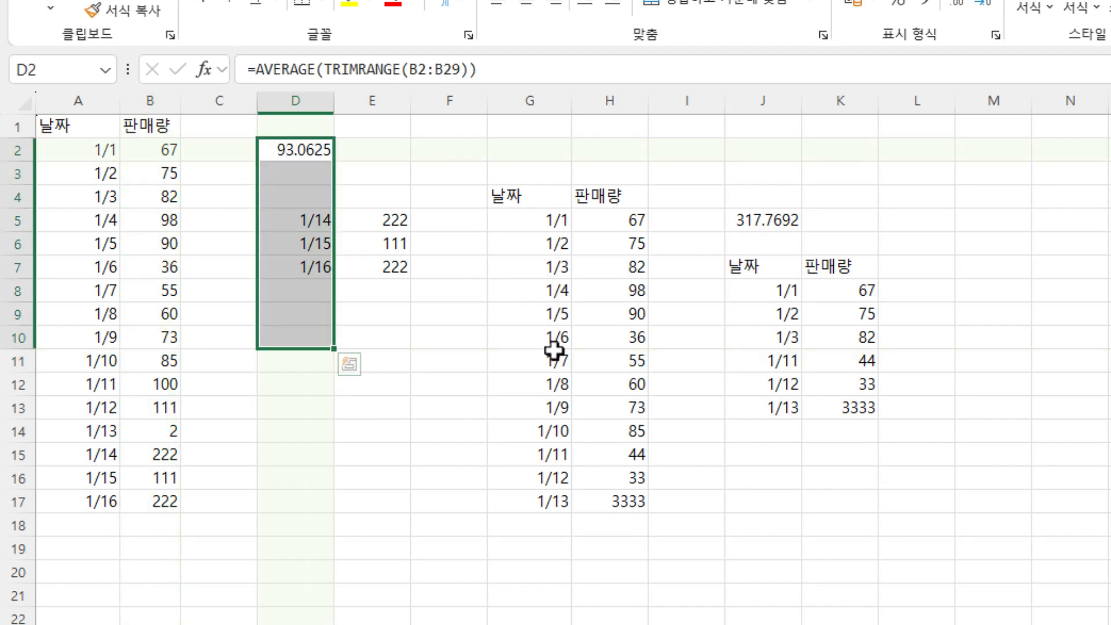